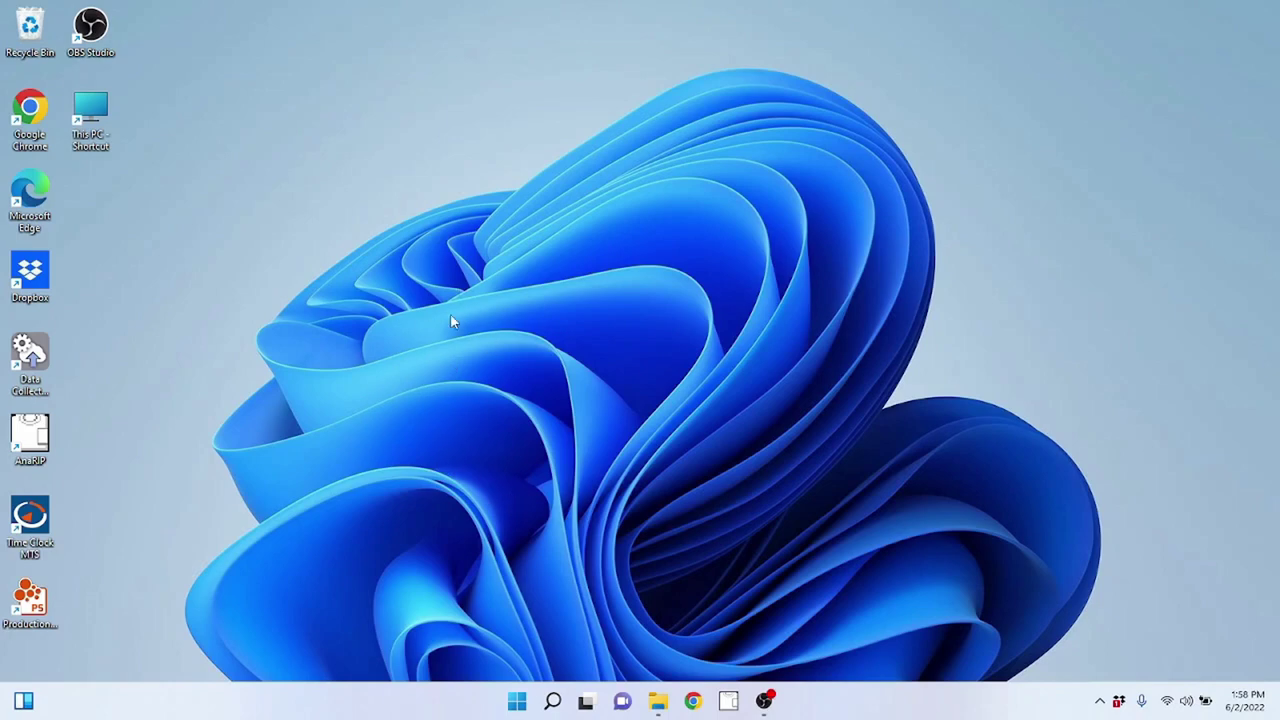
- Search for the Settings app, open it, and go to its Personalization page
{"action": "left_click", "coordinate": [517, 700]}
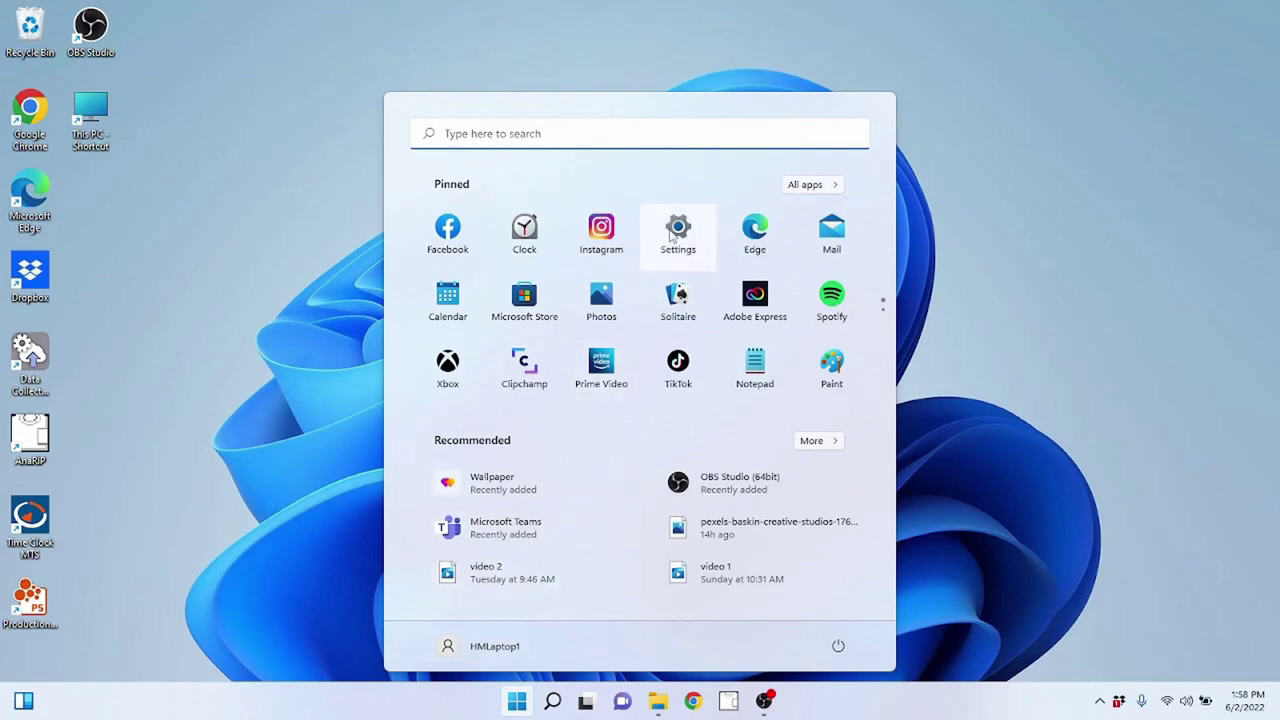
{"action": "left_click", "coordinate": [552, 700]}
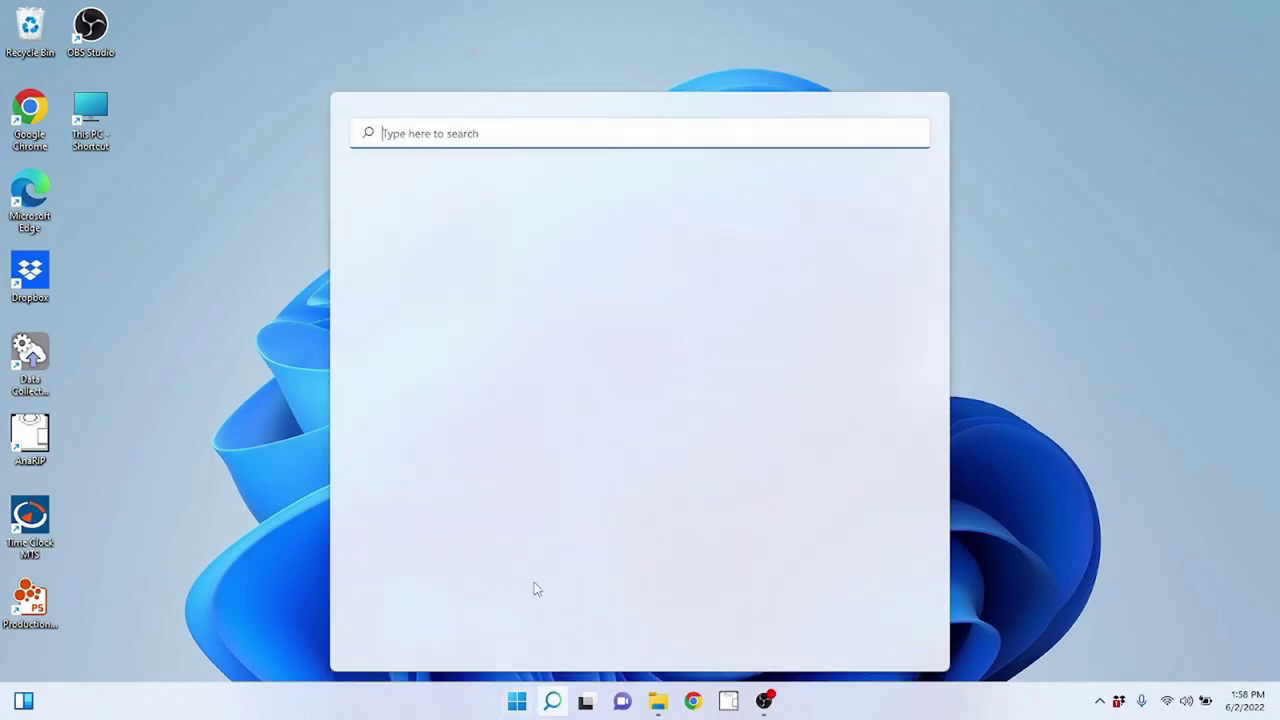
{"action": "type", "text": "settings"}
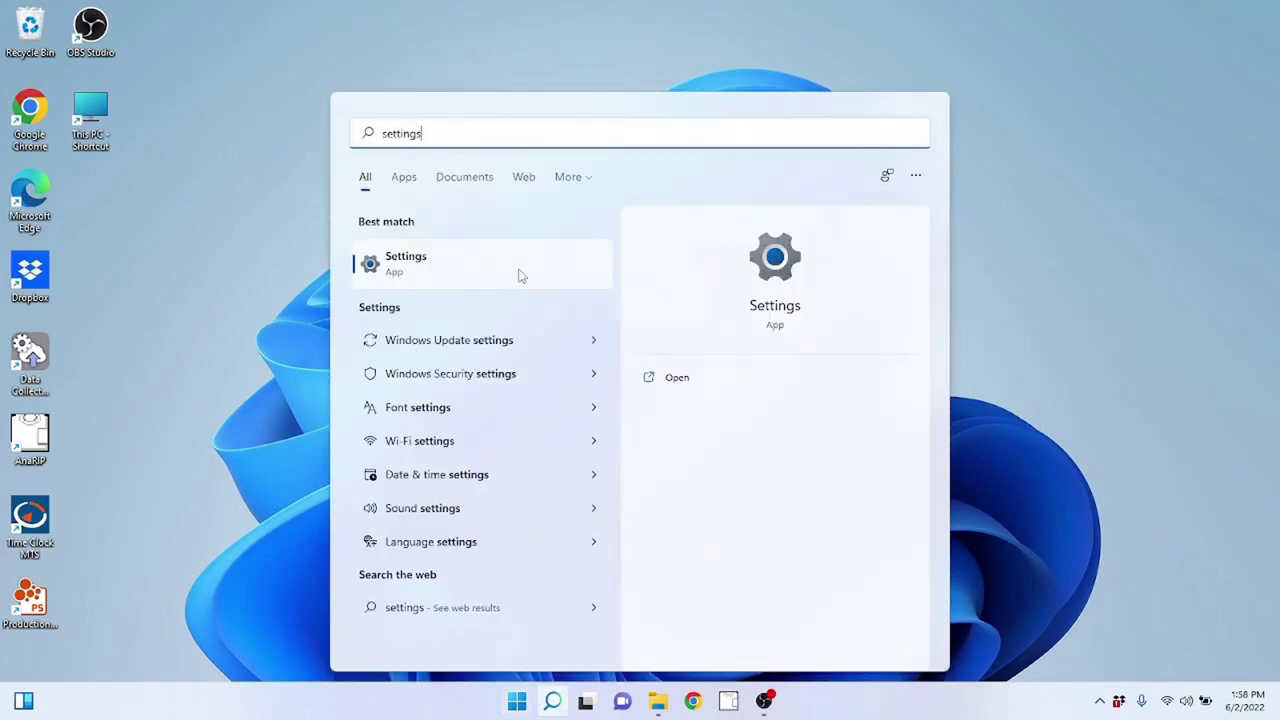
{"action": "left_click", "coordinate": [416, 261]}
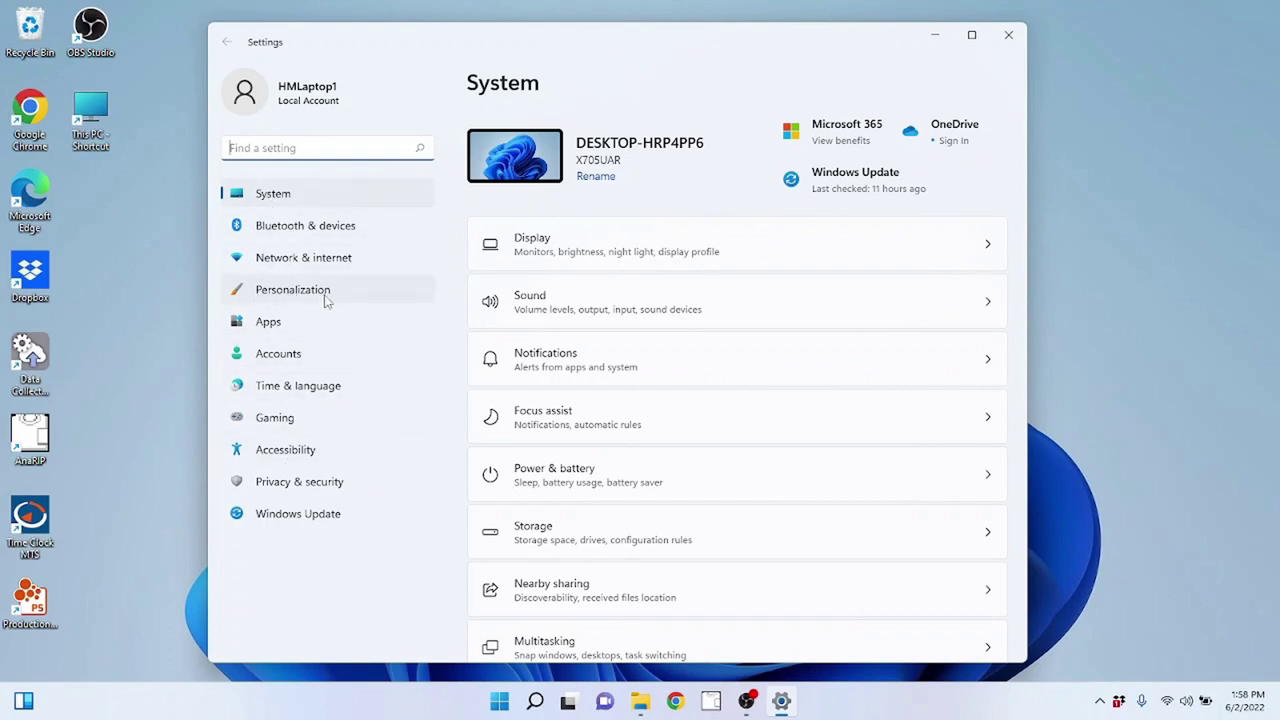
{"action": "left_click", "coordinate": [288, 298]}
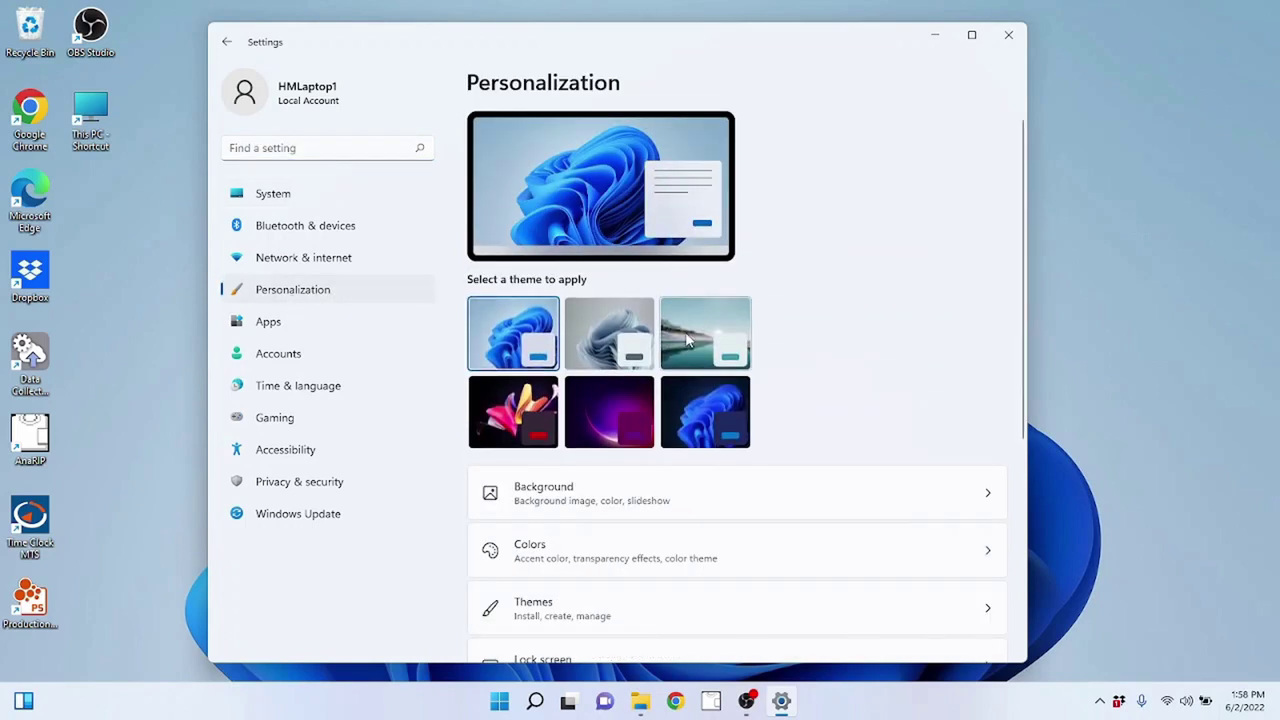
{"action": "scroll", "coordinate": [684, 340], "scroll_direction": "down", "scroll_amount": 5}
{"action": "scroll", "coordinate": [680, 342], "scroll_direction": "up", "scroll_amount": 5}
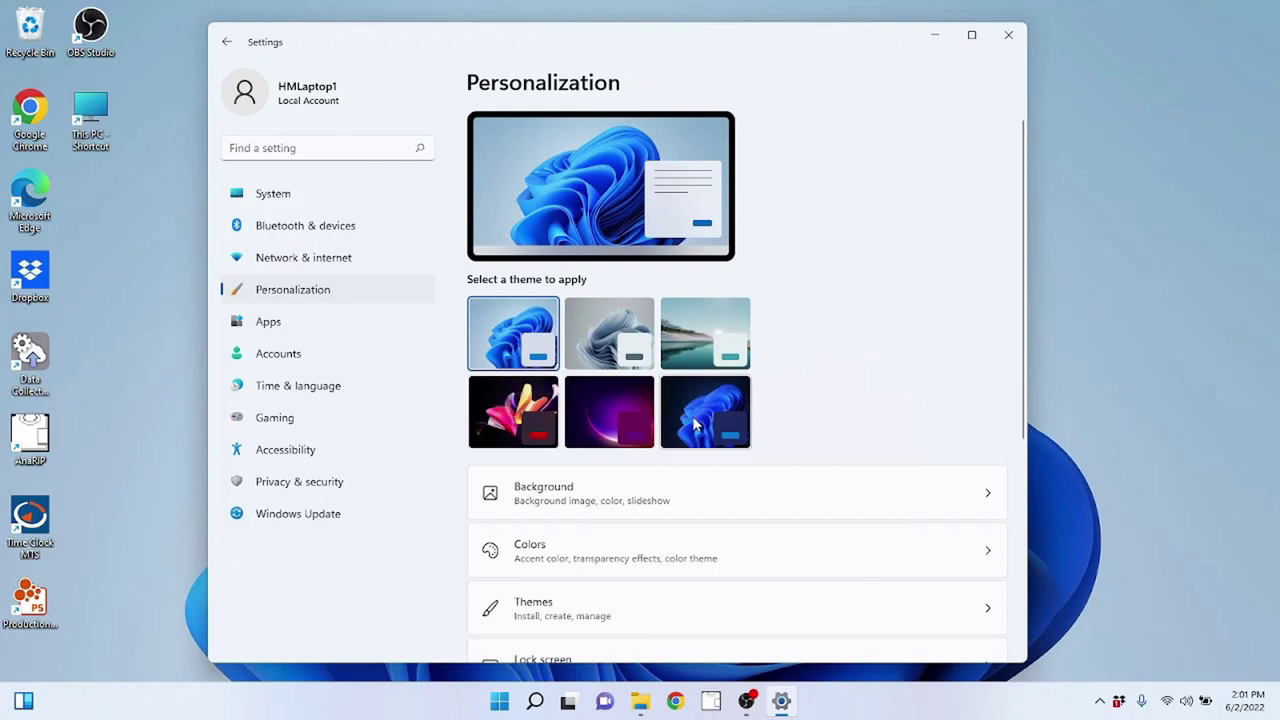
- Try the grey bloom, lake sunrise and dark flower themes, checking how the Start menu looks with them
{"action": "left_click", "coordinate": [592, 360]}
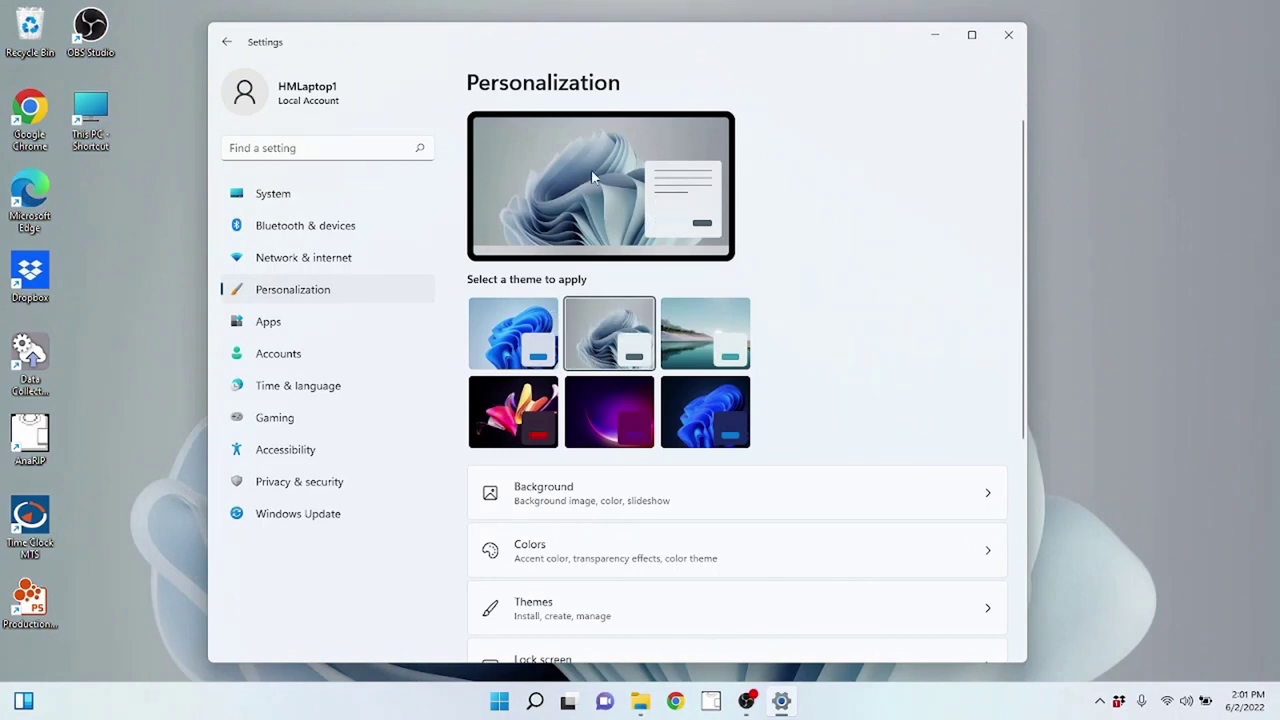
{"action": "left_click", "coordinate": [681, 328]}
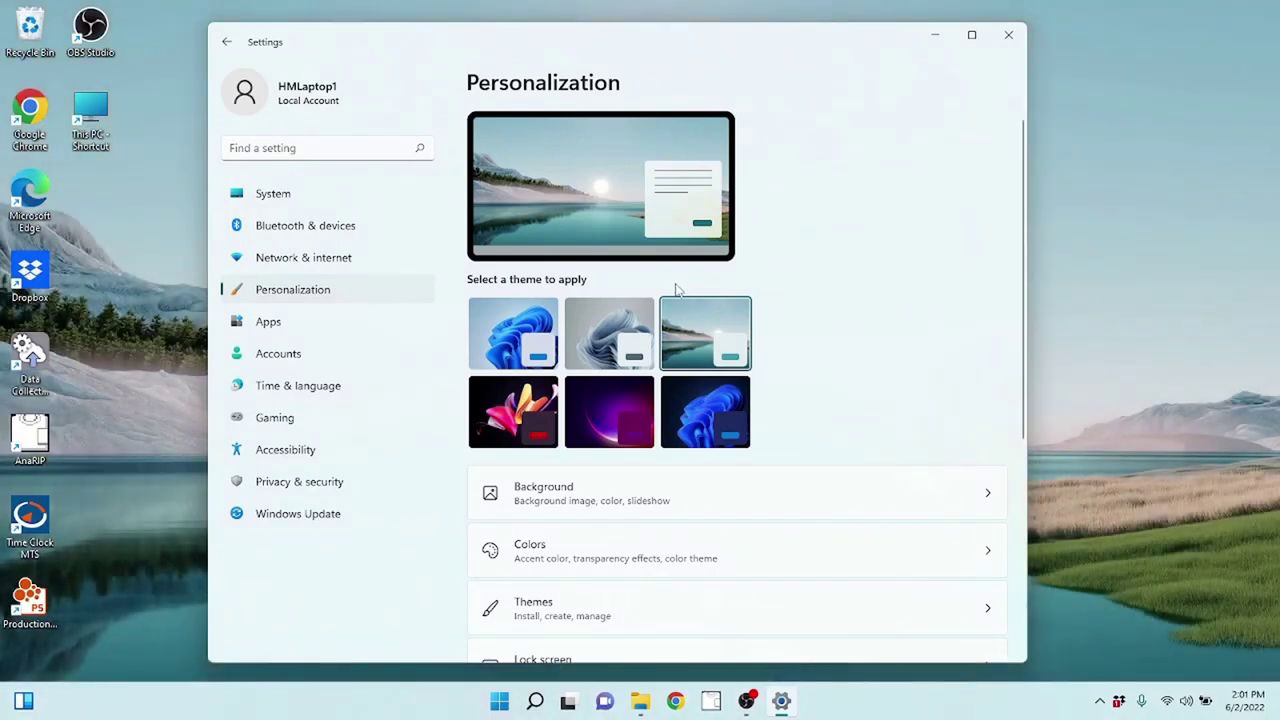
{"action": "left_click", "coordinate": [500, 700]}
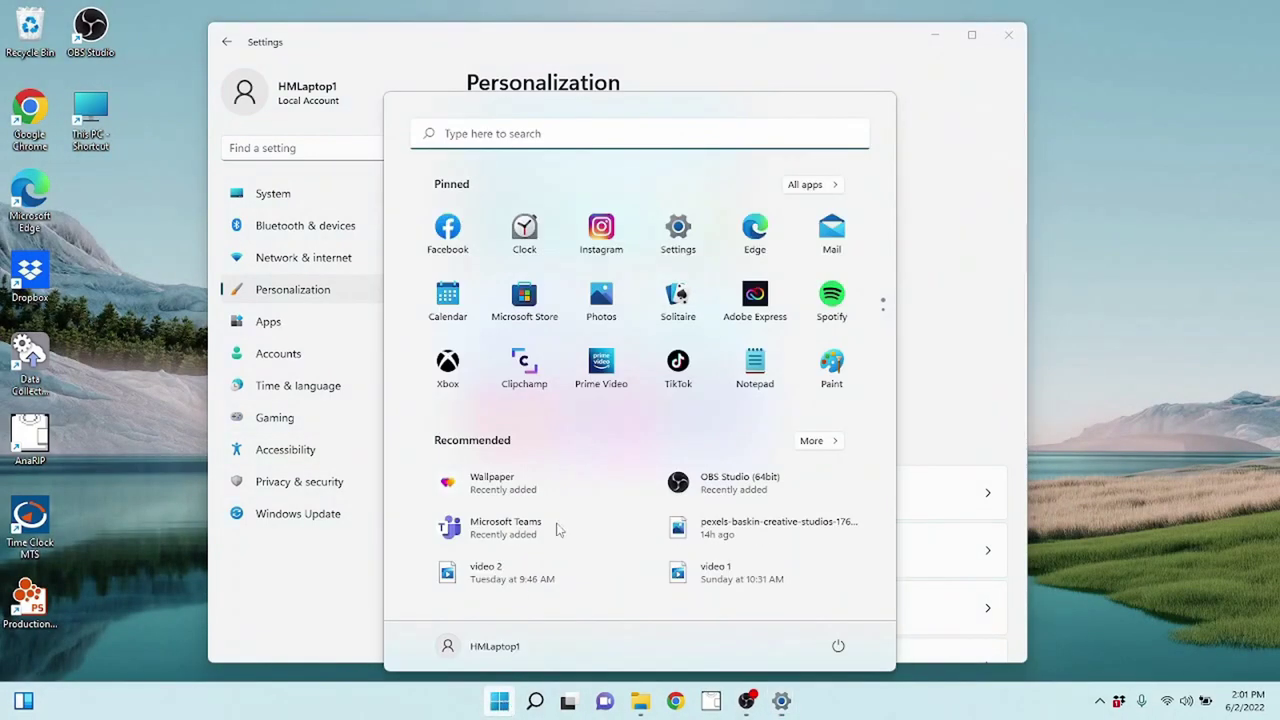
{"action": "left_click", "coordinate": [709, 57]}
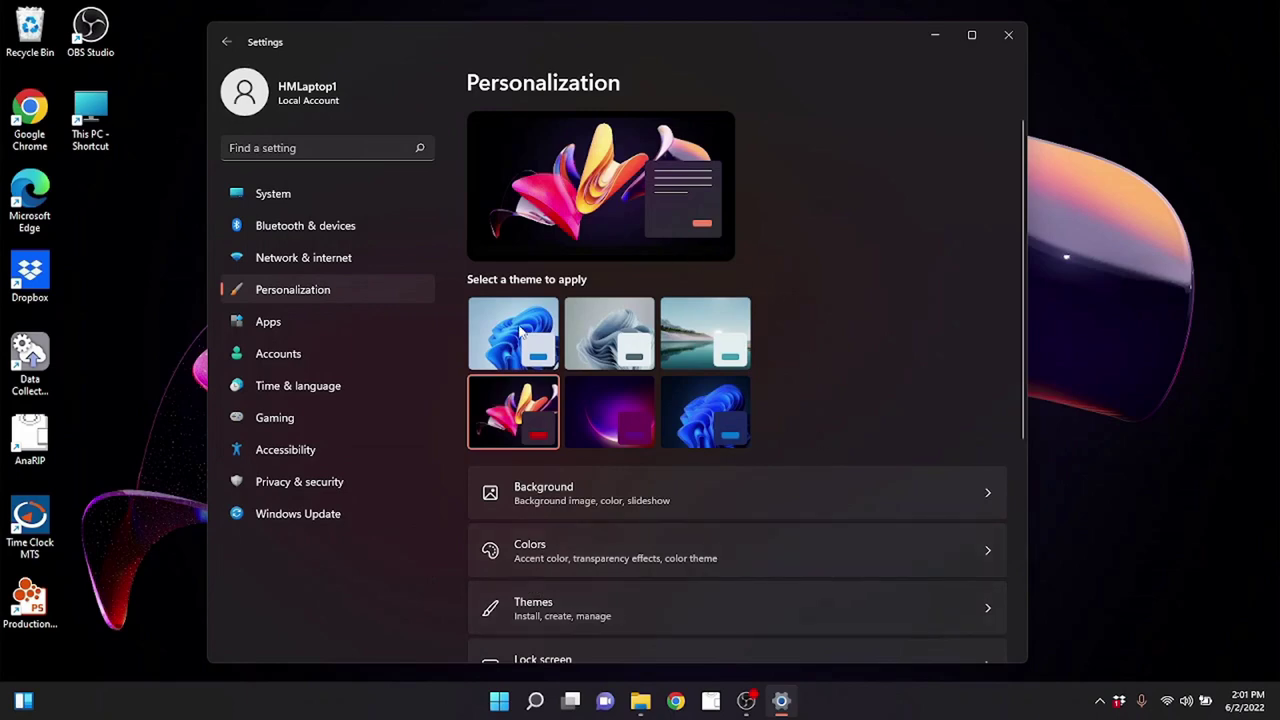
{"action": "left_click", "coordinate": [499, 700]}
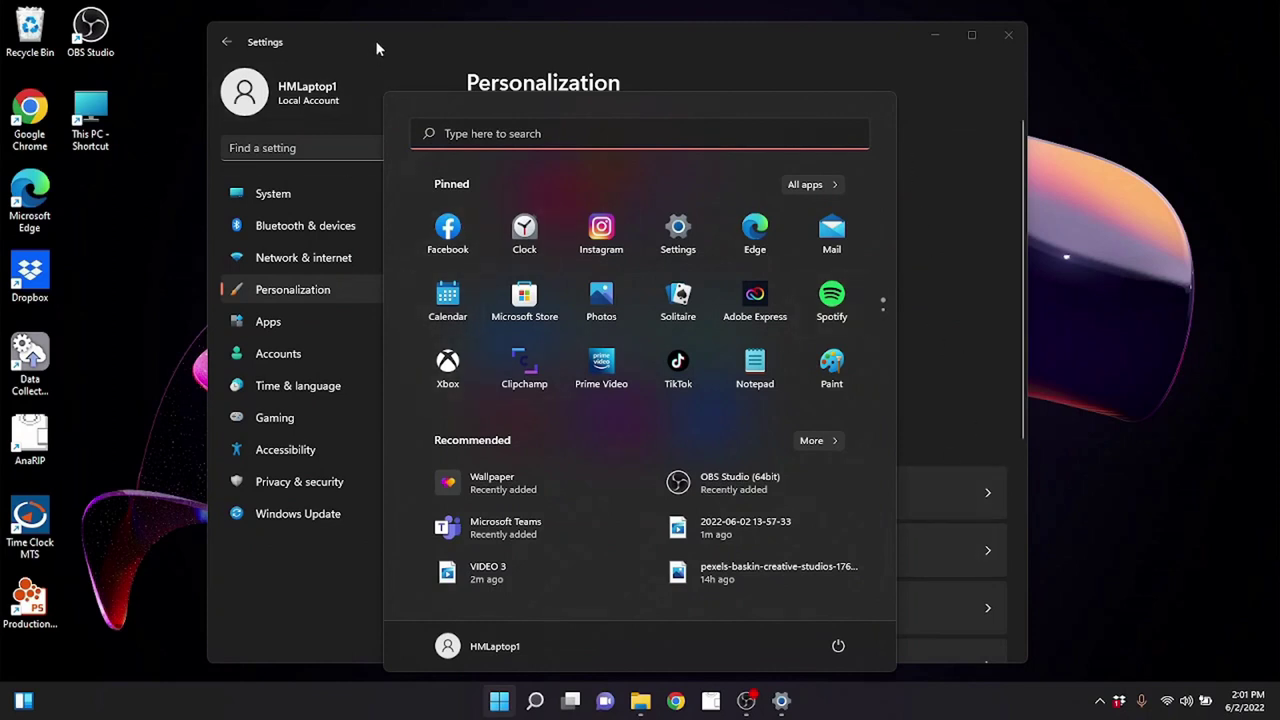
{"action": "left_click", "coordinate": [542, 44]}
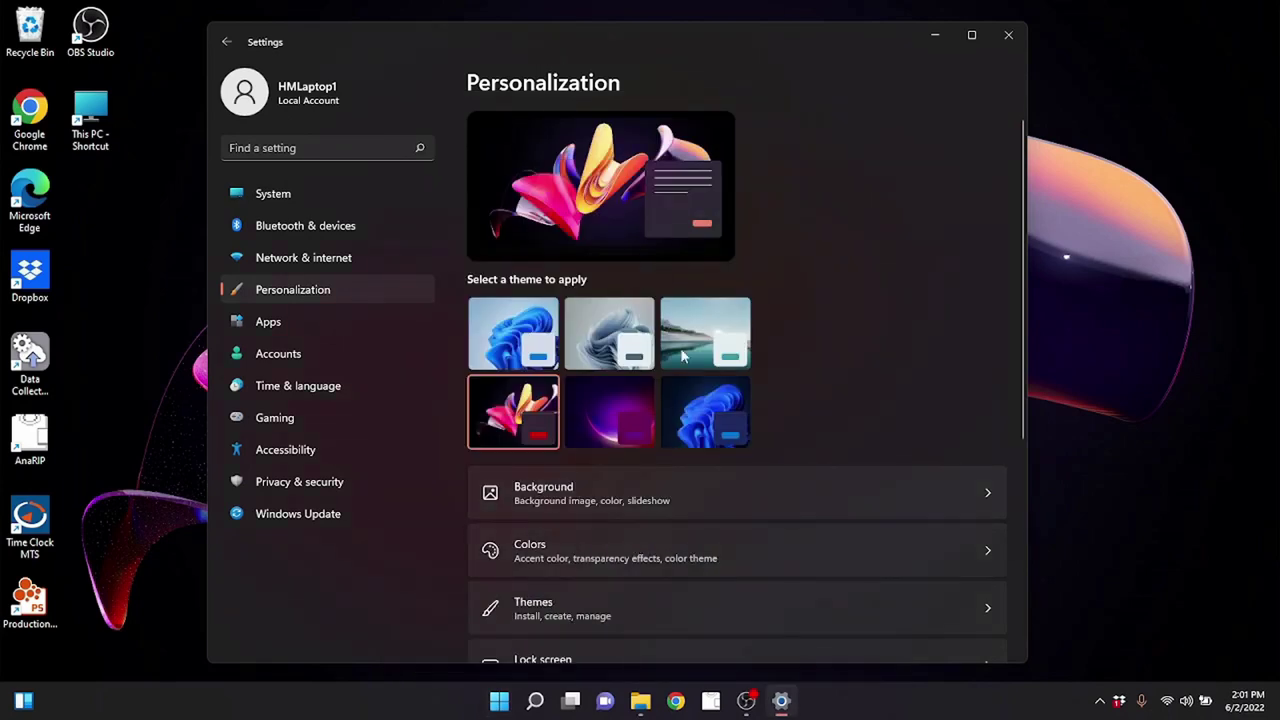
- Try the purple glow and Windows (dark) themes before reapplying the light blue bloom theme
{"action": "left_click", "coordinate": [647, 396]}
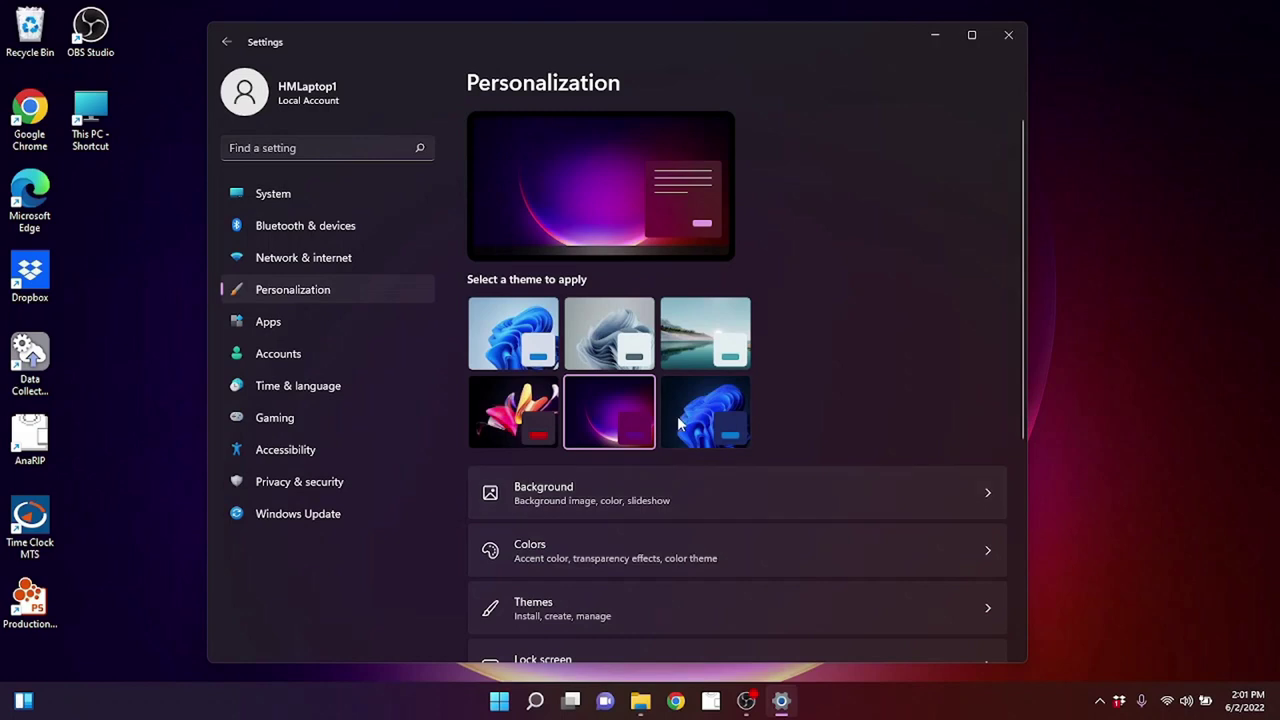
{"action": "left_click", "coordinate": [676, 420]}
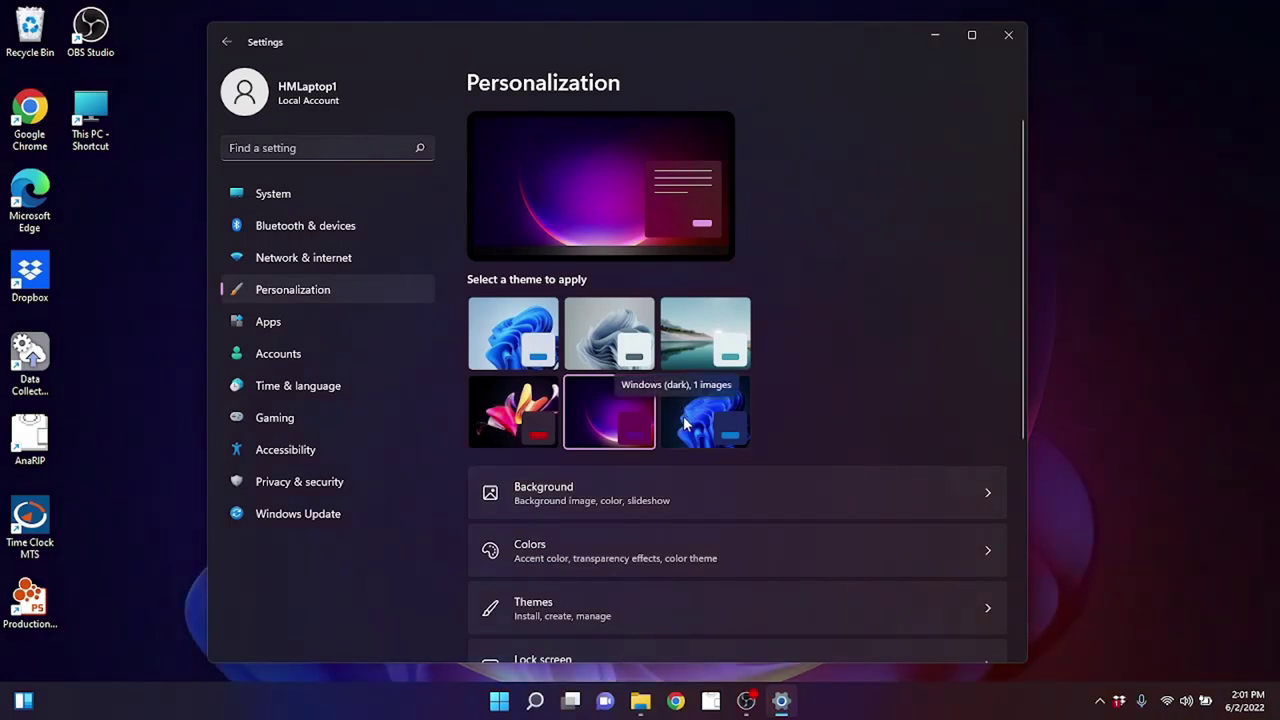
{"action": "scroll", "coordinate": [650, 350], "scroll_direction": "down", "scroll_amount": 1}
{"action": "scroll", "coordinate": [650, 350], "scroll_direction": "up", "scroll_amount": 1}
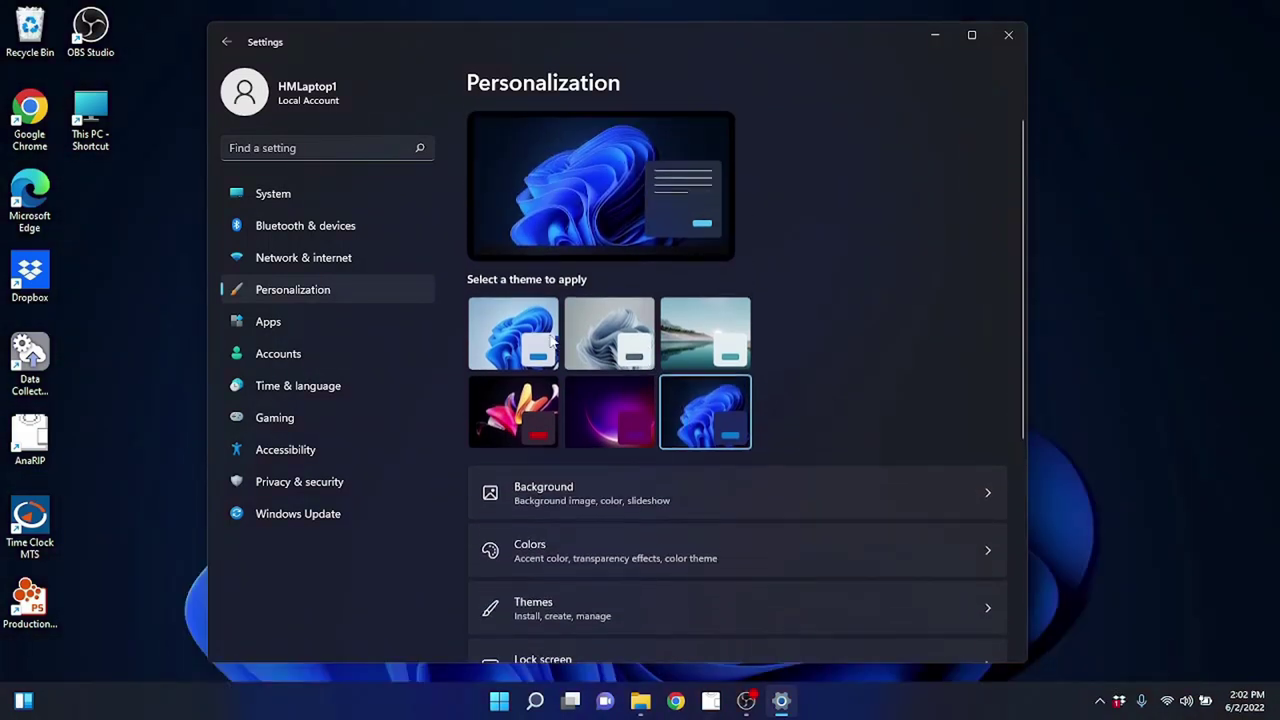
{"action": "left_click", "coordinate": [512, 326]}
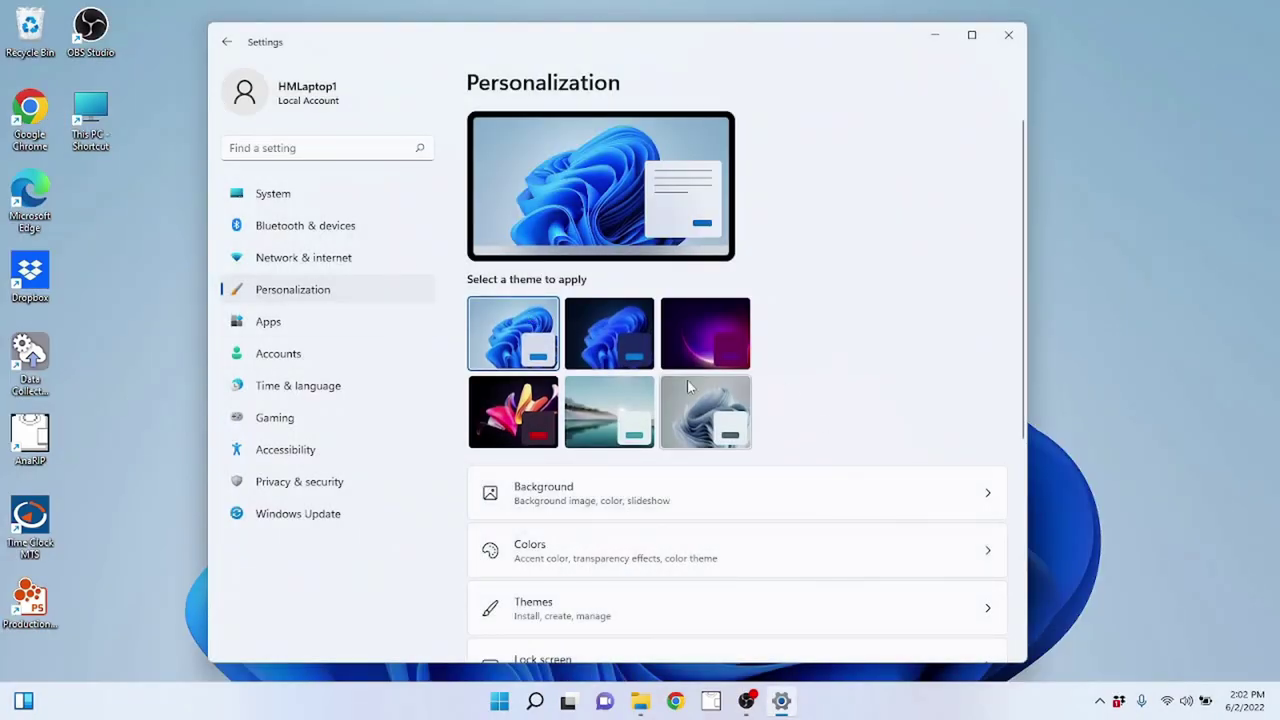
- In the Background settings, try the dark bloom picture, set the forest river image as wallpaper, and view it on the bare desktop
{"action": "left_click", "coordinate": [553, 500]}
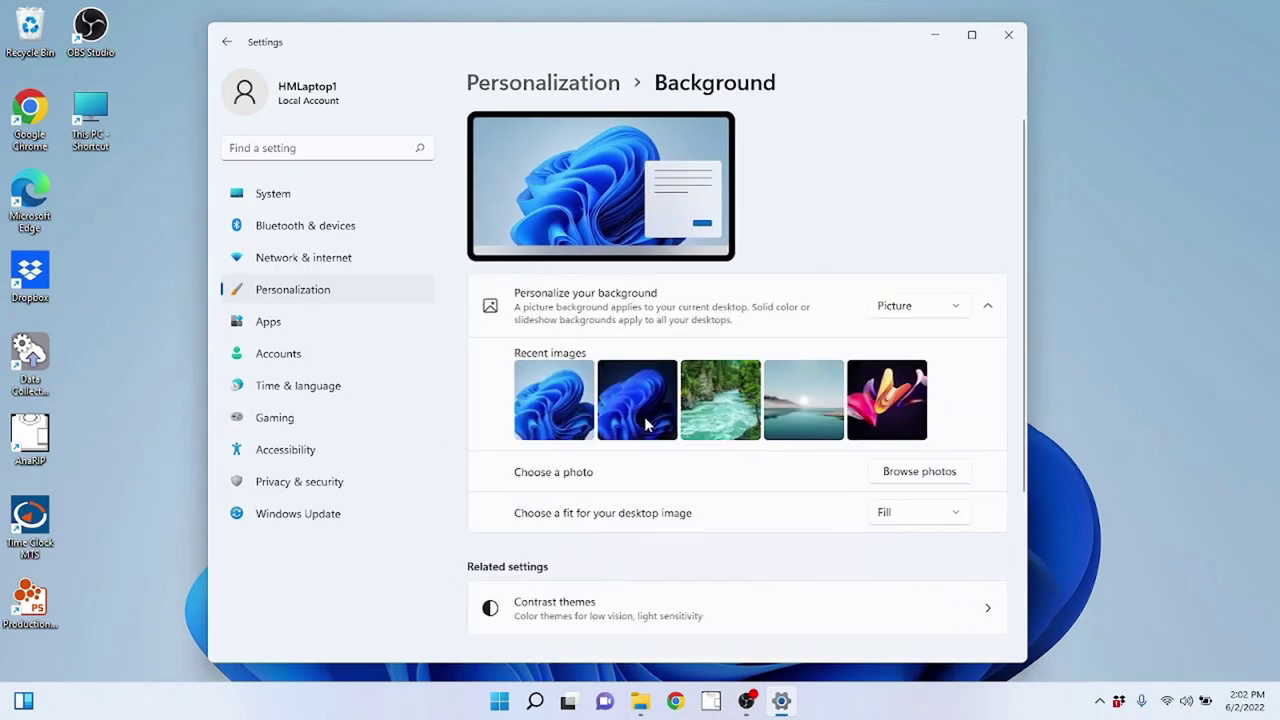
{"action": "left_click", "coordinate": [622, 412]}
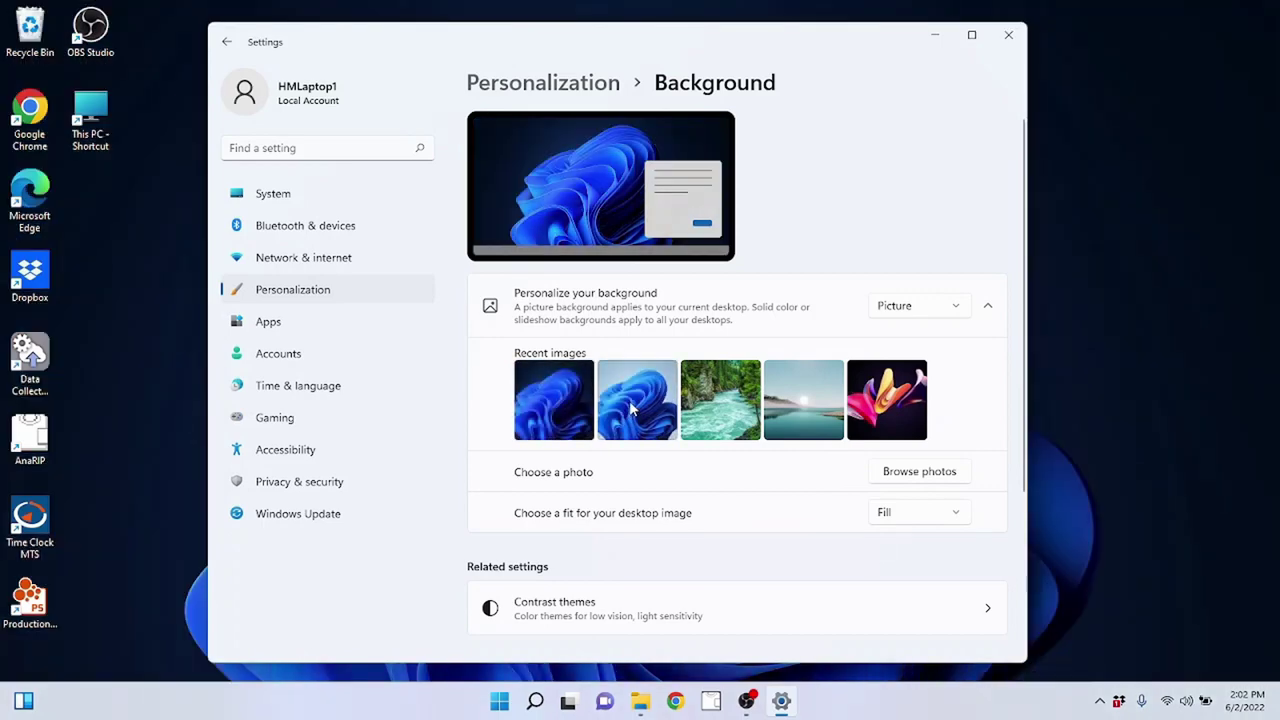
{"action": "left_click", "coordinate": [720, 412]}
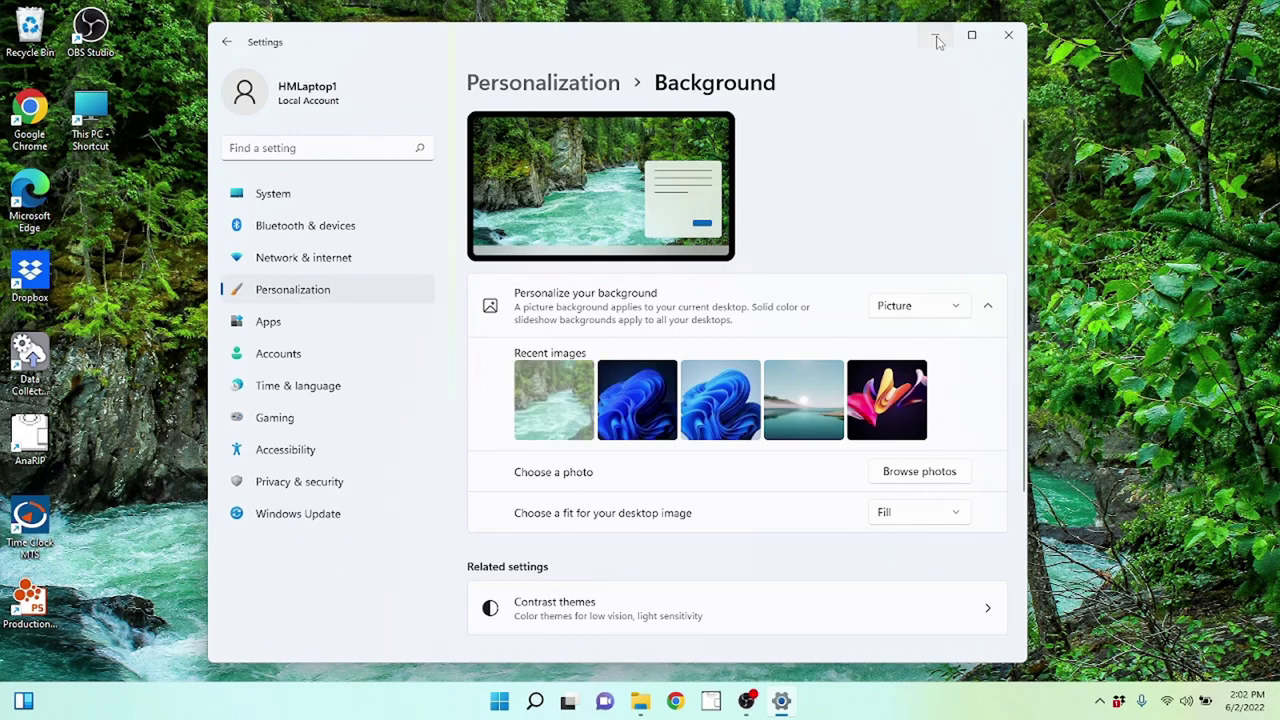
{"action": "left_click", "coordinate": [935, 36]}
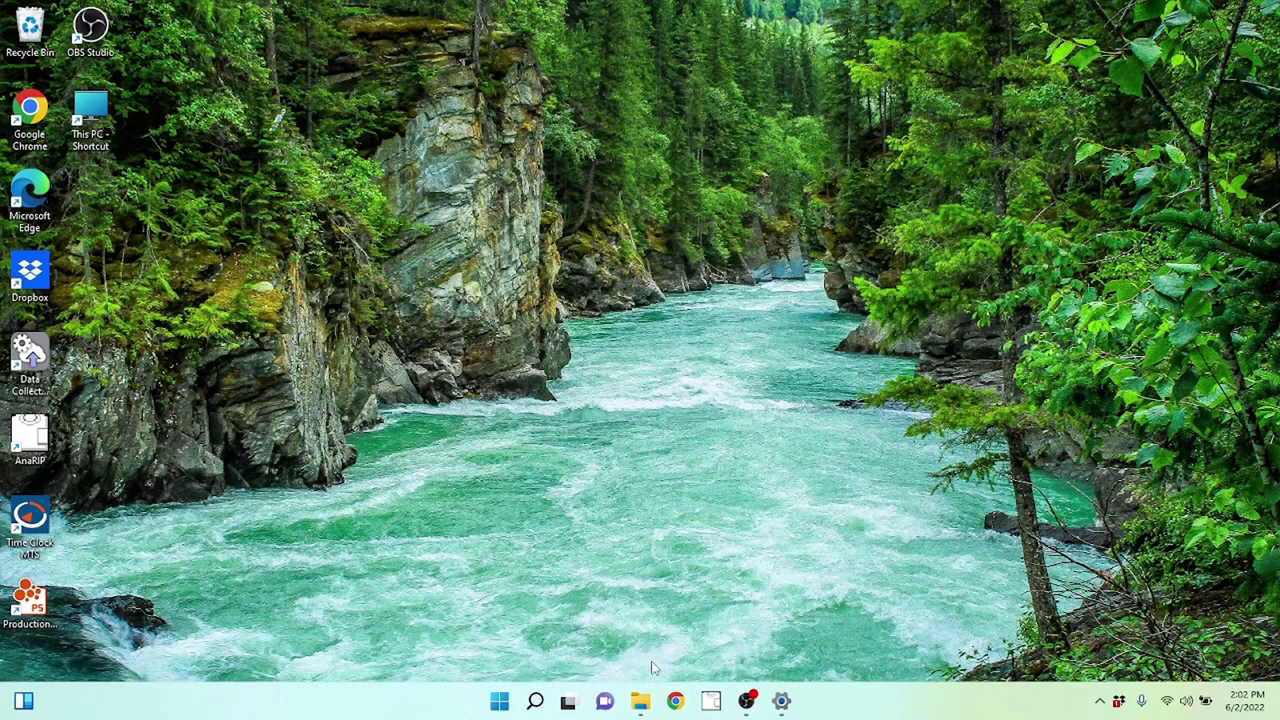
{"action": "left_click", "coordinate": [786, 703]}
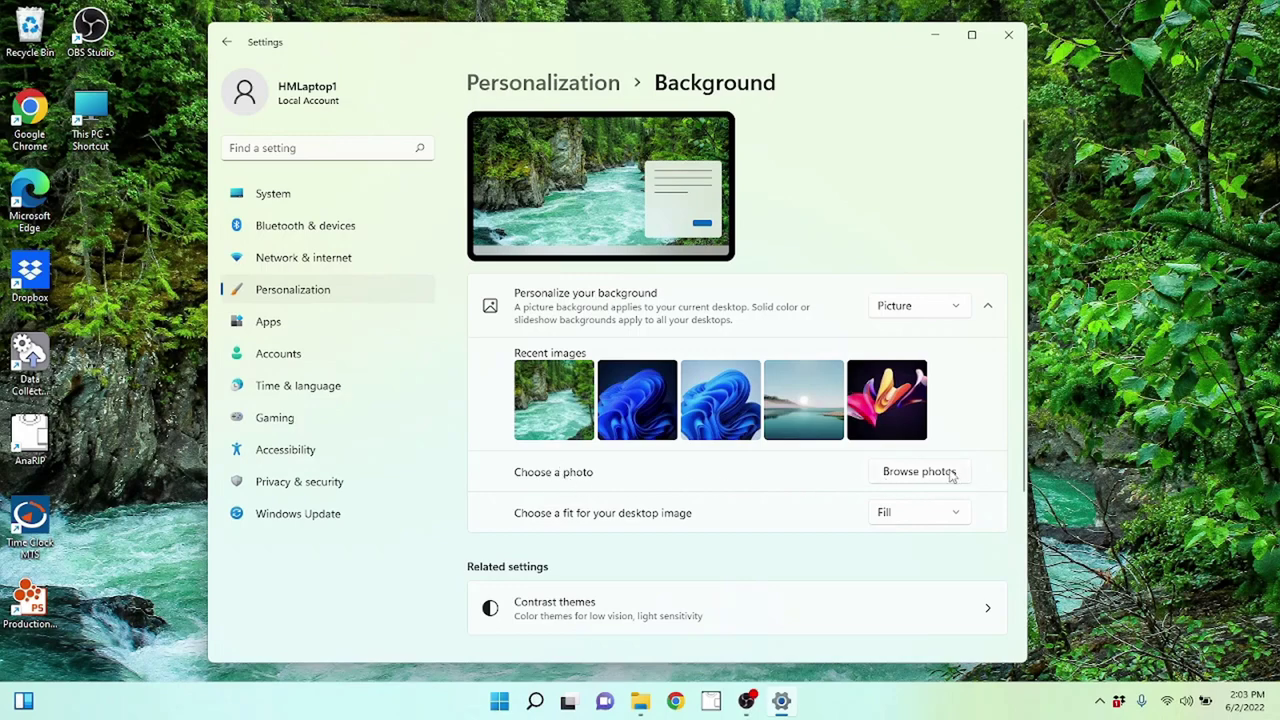
- Browse the Pictures folder, set the starry snowy mountain photo as desktop background, and view it on the bare desktop
{"action": "left_click", "coordinate": [904, 477]}
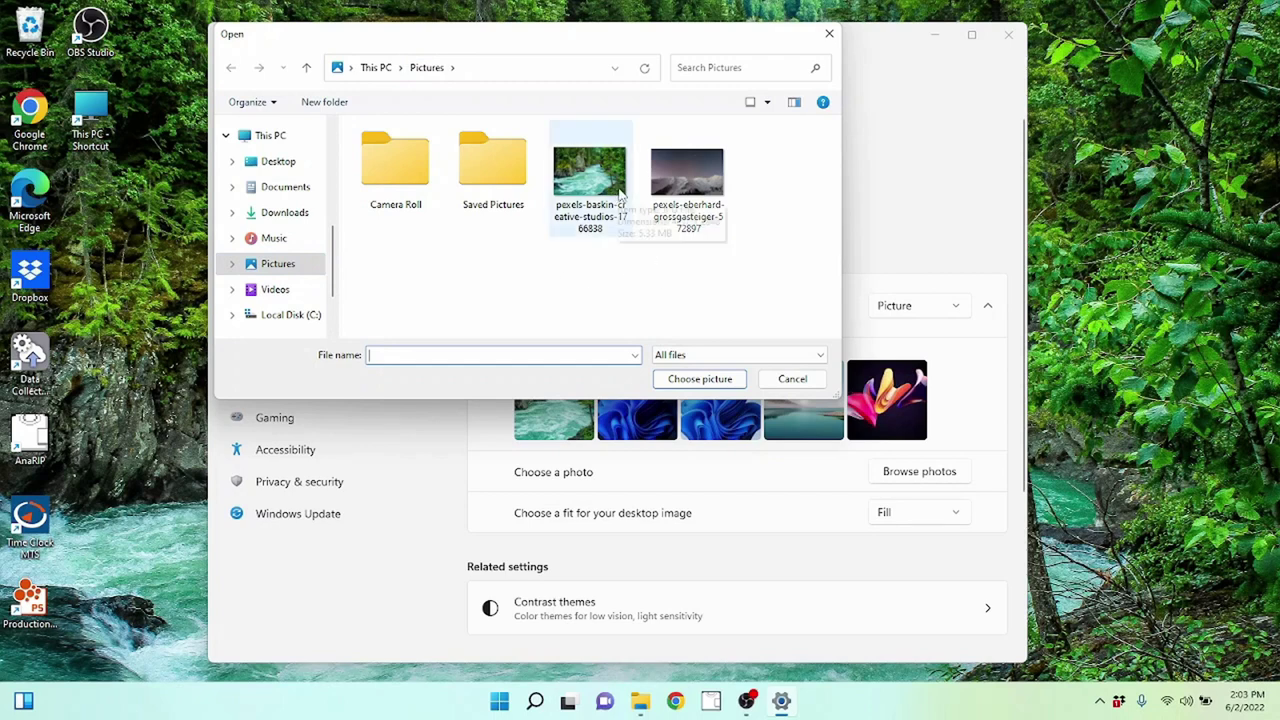
{"action": "left_click", "coordinate": [684, 180]}
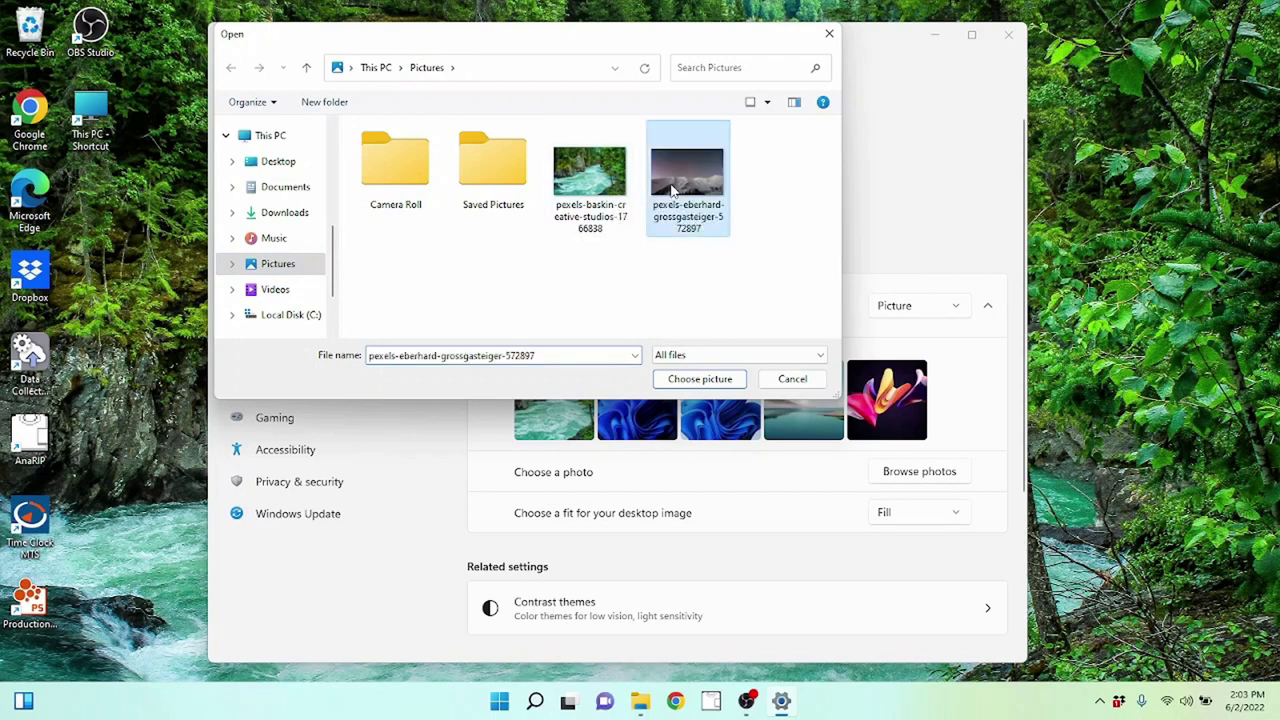
{"action": "left_click", "coordinate": [697, 379]}
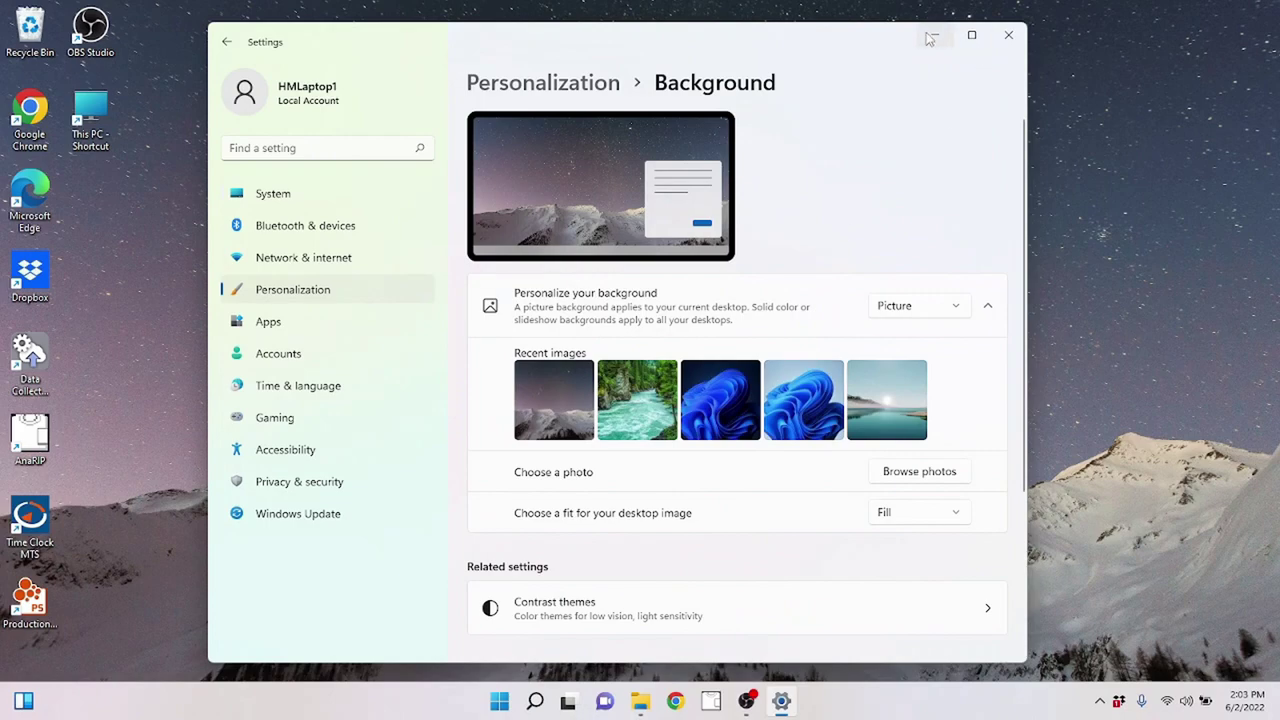
{"action": "left_click", "coordinate": [930, 38]}
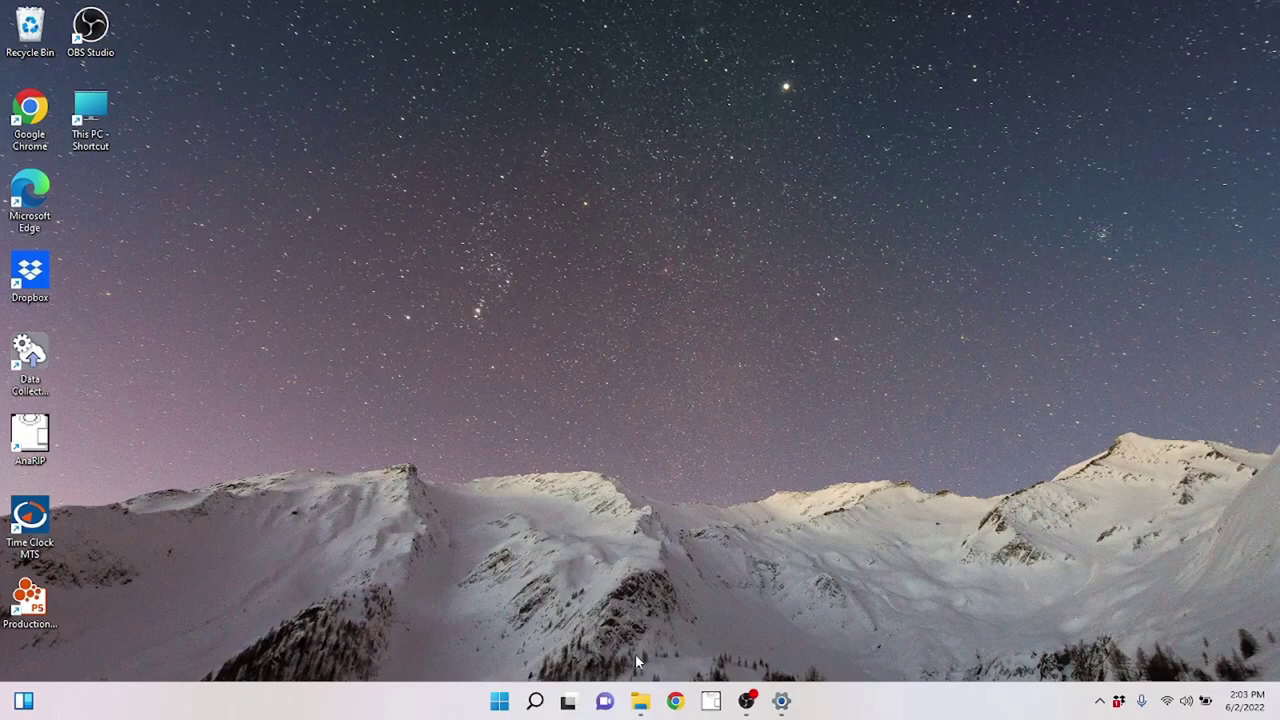
{"action": "left_click", "coordinate": [781, 701]}
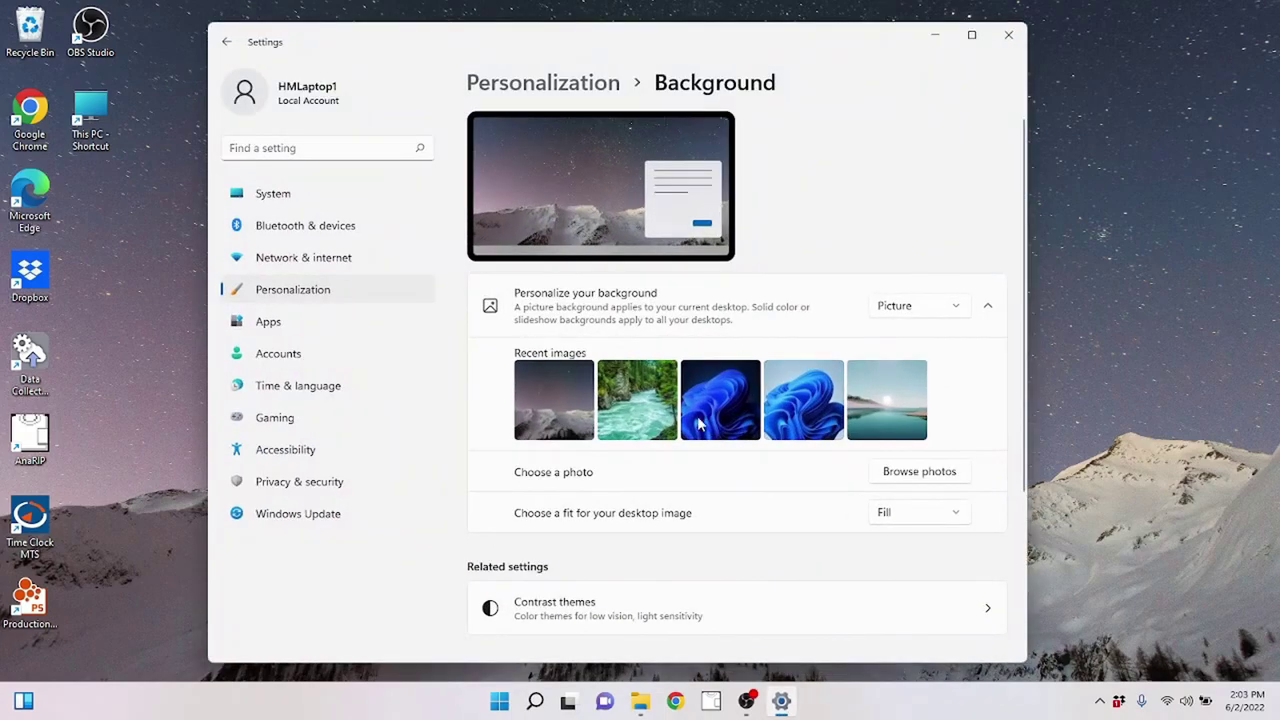
- Switch the wallpaper between the recent forest river and starry mountain images, ending on the river
{"action": "left_click", "coordinate": [645, 435]}
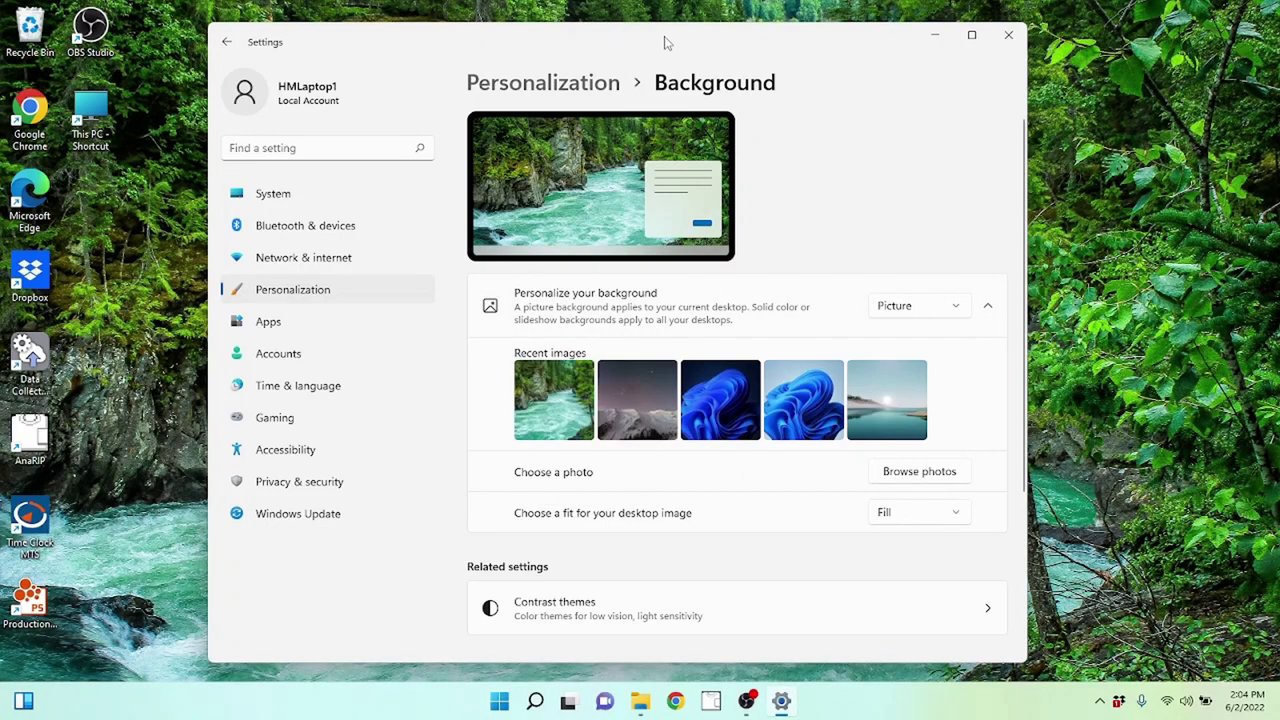
{"action": "left_click_drag", "start_coordinate": [665, 40], "coordinate": [705, 40]}
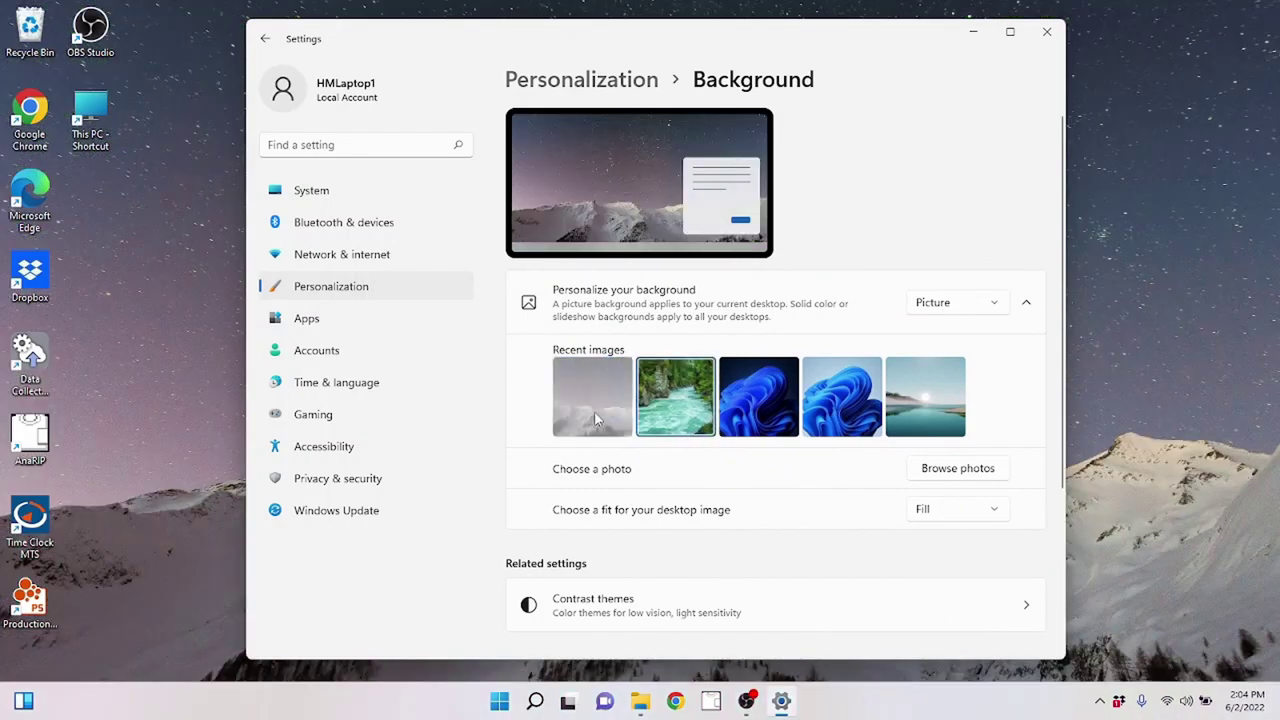
{"action": "left_click", "coordinate": [653, 385]}
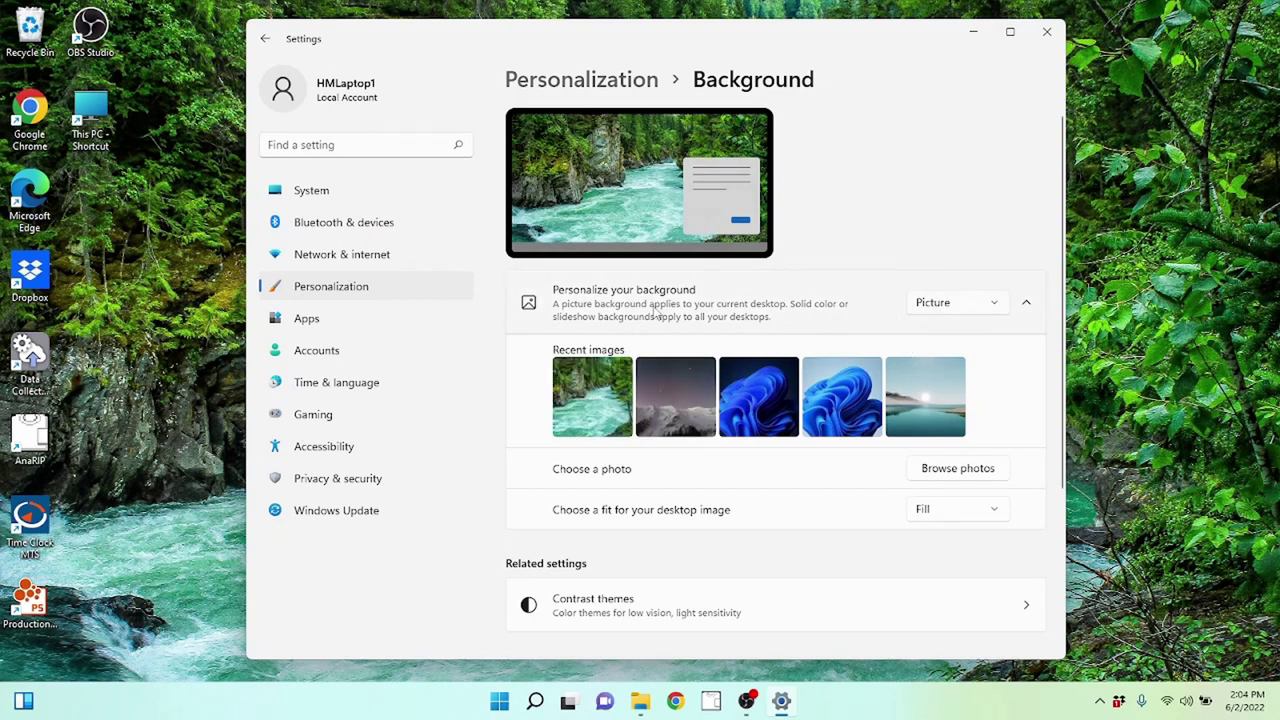
- Set the desktop background type to Slideshow and look at the album folder selection, keeping the Pictures folder
{"action": "left_click", "coordinate": [929, 308]}
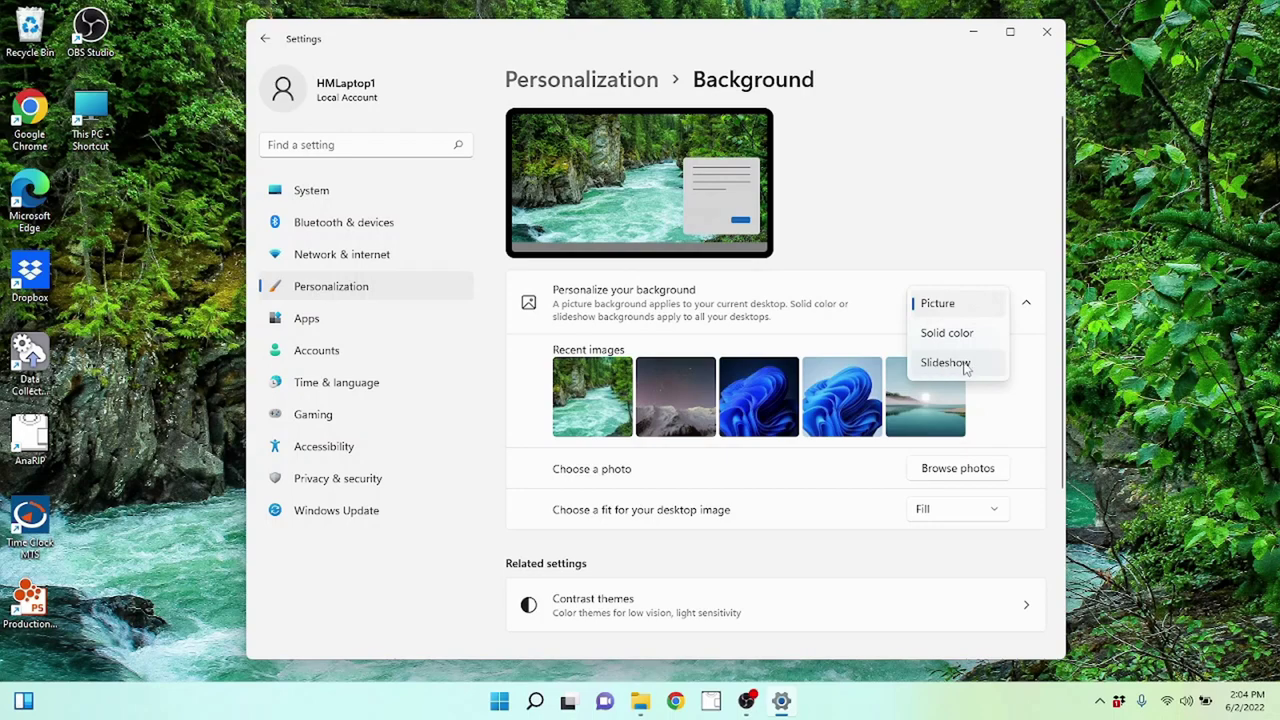
{"action": "left_click", "coordinate": [965, 367]}
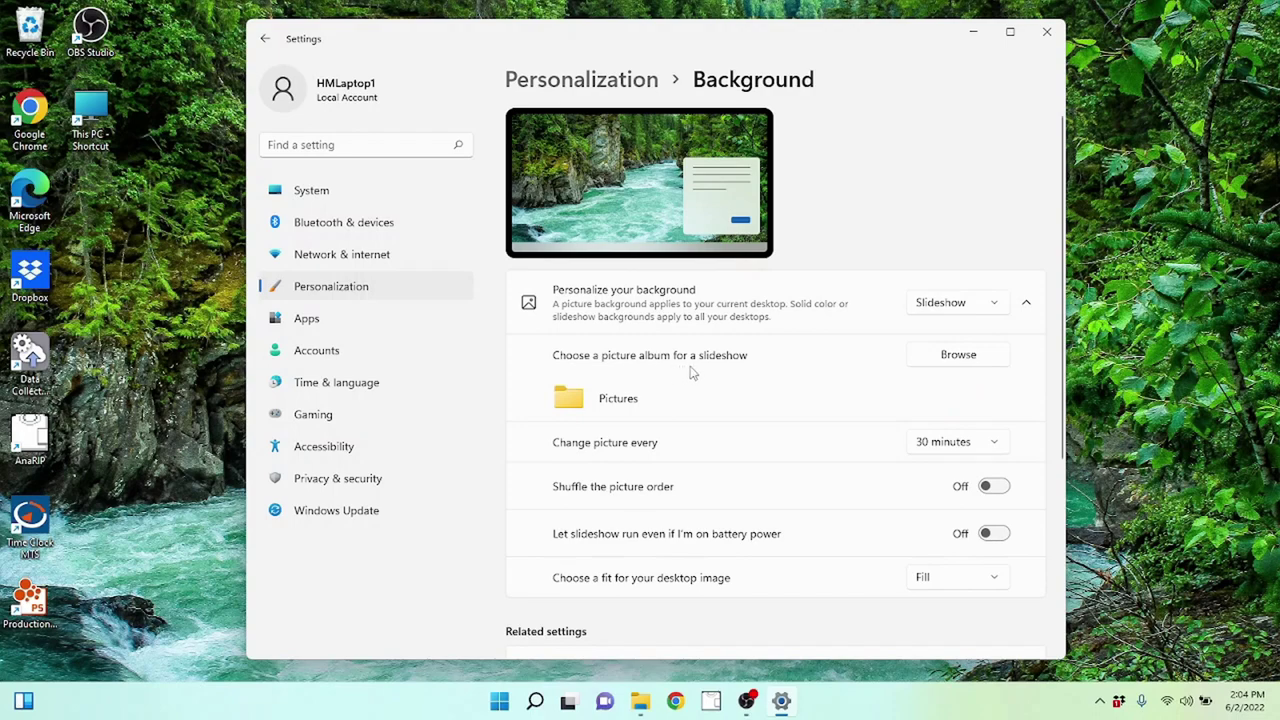
{"action": "left_click", "coordinate": [968, 362]}
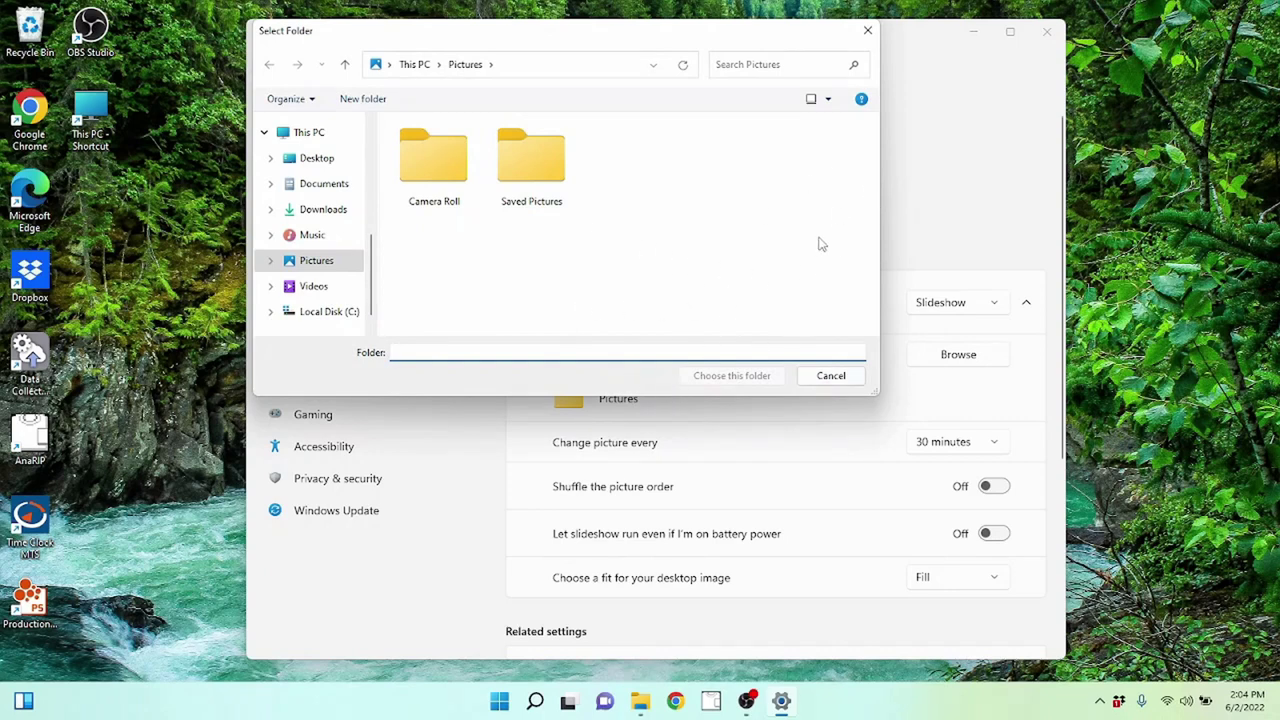
{"action": "left_click", "coordinate": [845, 375]}
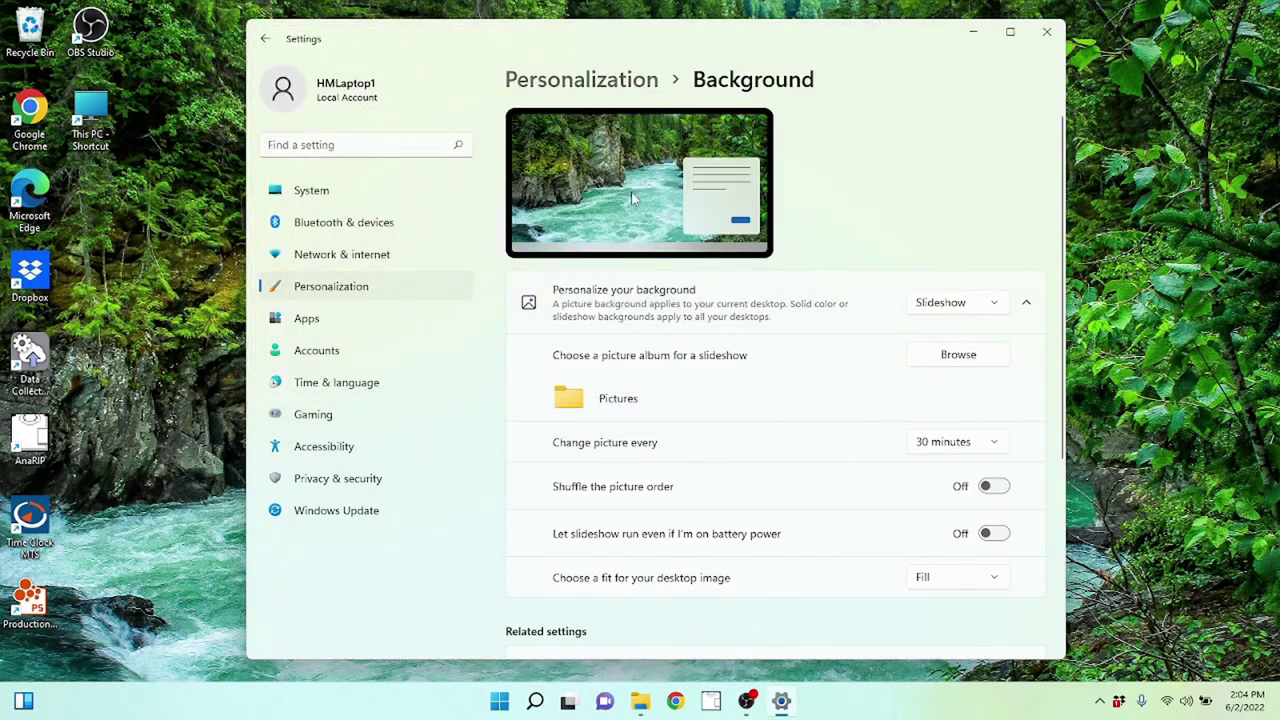
- Set the background slideshow to change the picture every 1 minute
{"action": "mouse_move", "coordinate": [700, 40]}
{"action": "left_mouse_down"}
{"action": "mouse_move", "coordinate": [716, 412]}
{"action": "mouse_move", "coordinate": [703, 640]}
{"action": "mouse_move", "coordinate": [727, 43]}
{"action": "mouse_move", "coordinate": [704, 40]}
{"action": "left_mouse_up"}
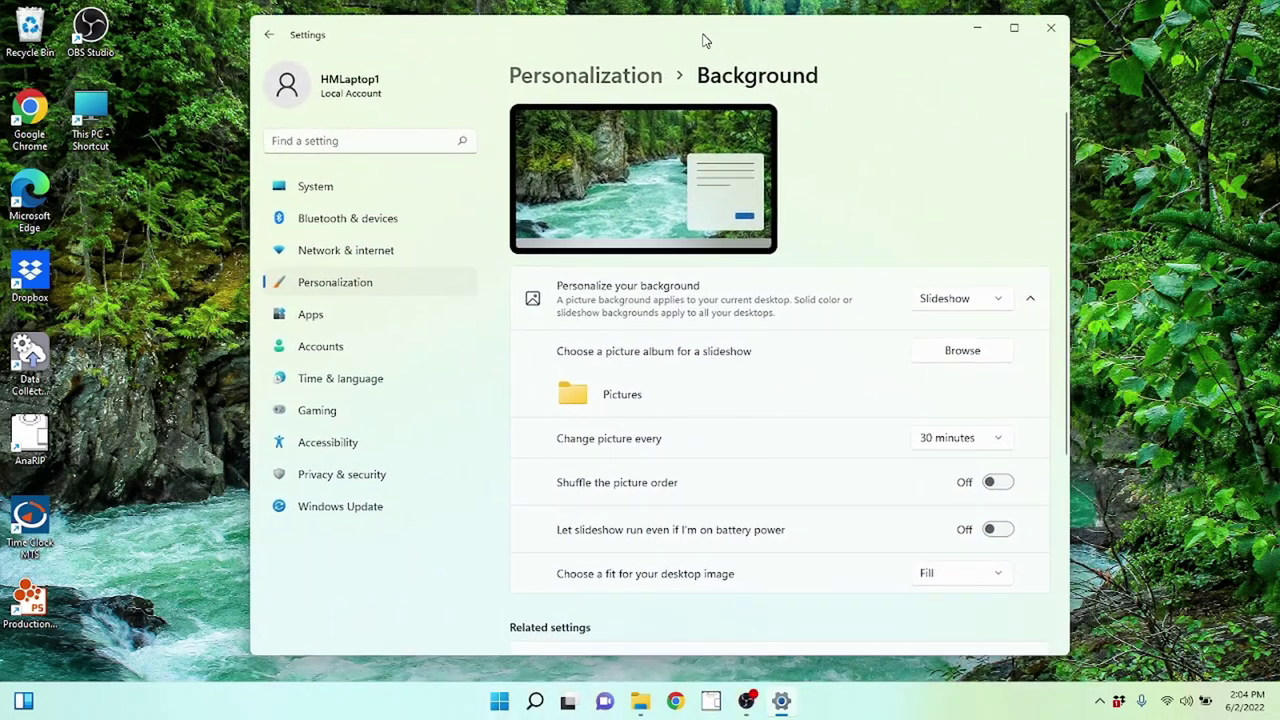
{"action": "left_click", "coordinate": [955, 440]}
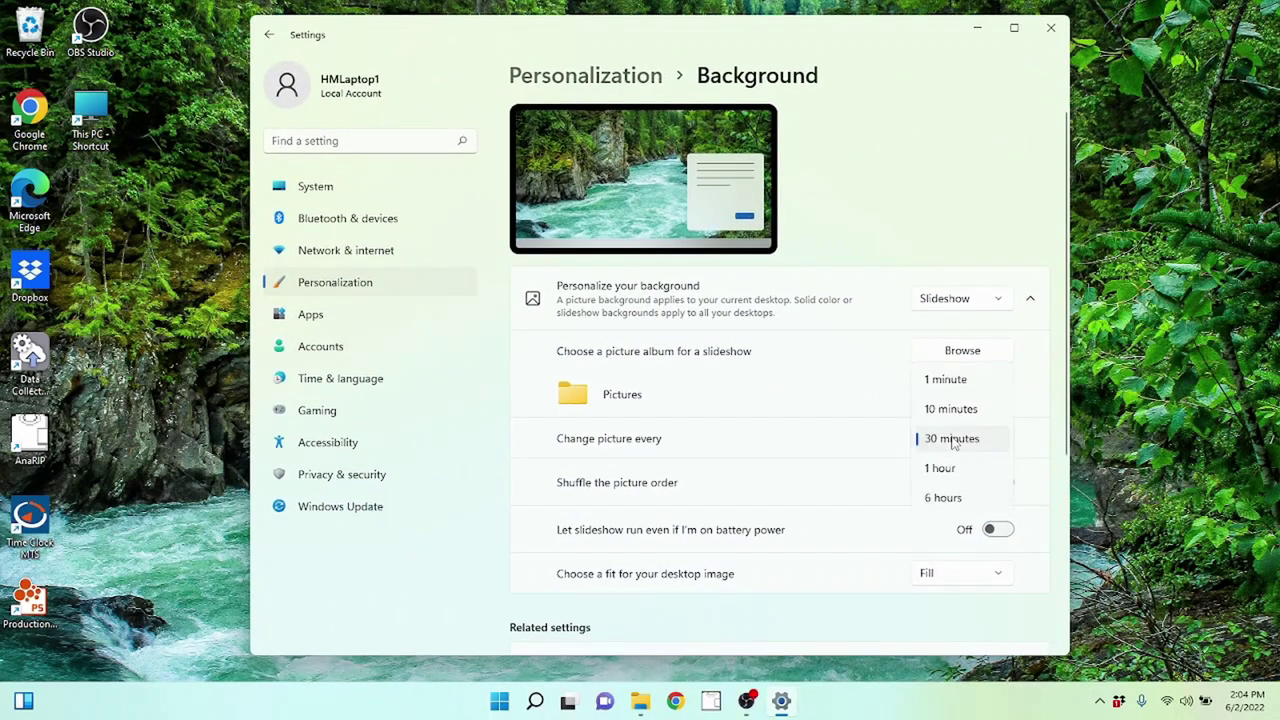
{"action": "left_click", "coordinate": [946, 383]}
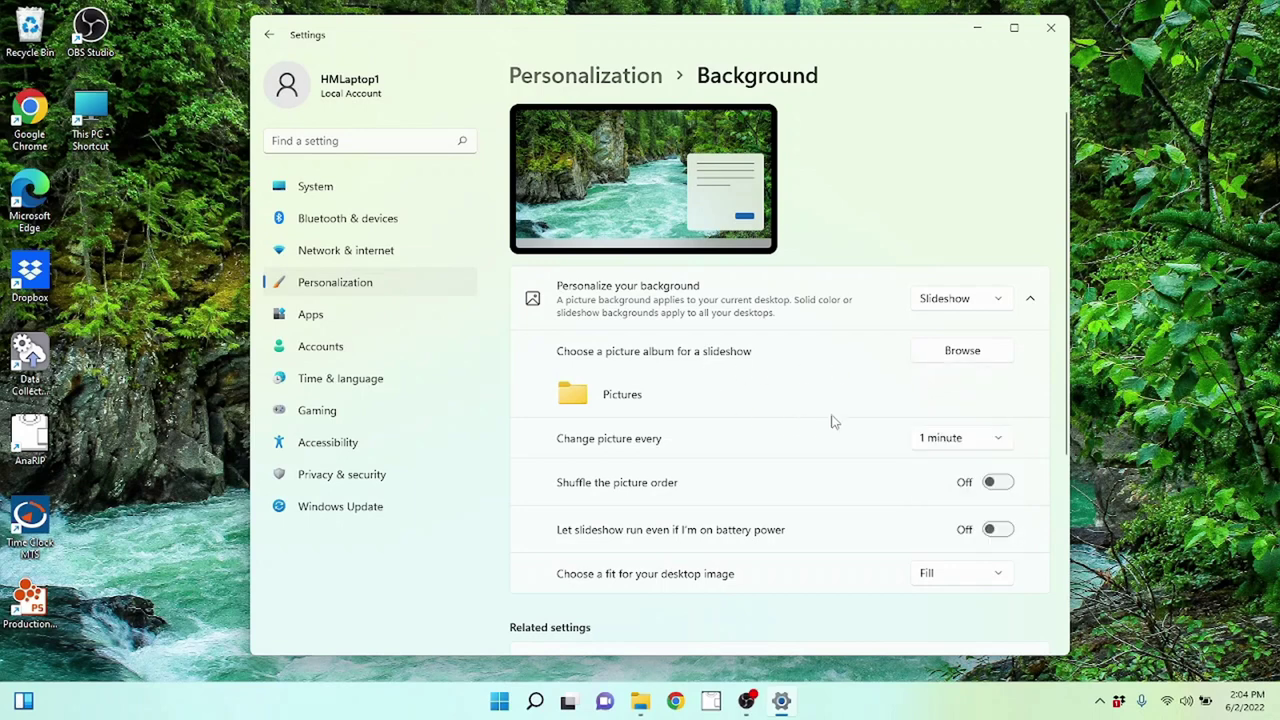
- Examine the fit options for the desktop image, keeping Fill
{"action": "scroll", "coordinate": [757, 440], "scroll_direction": "down", "scroll_amount": 1}
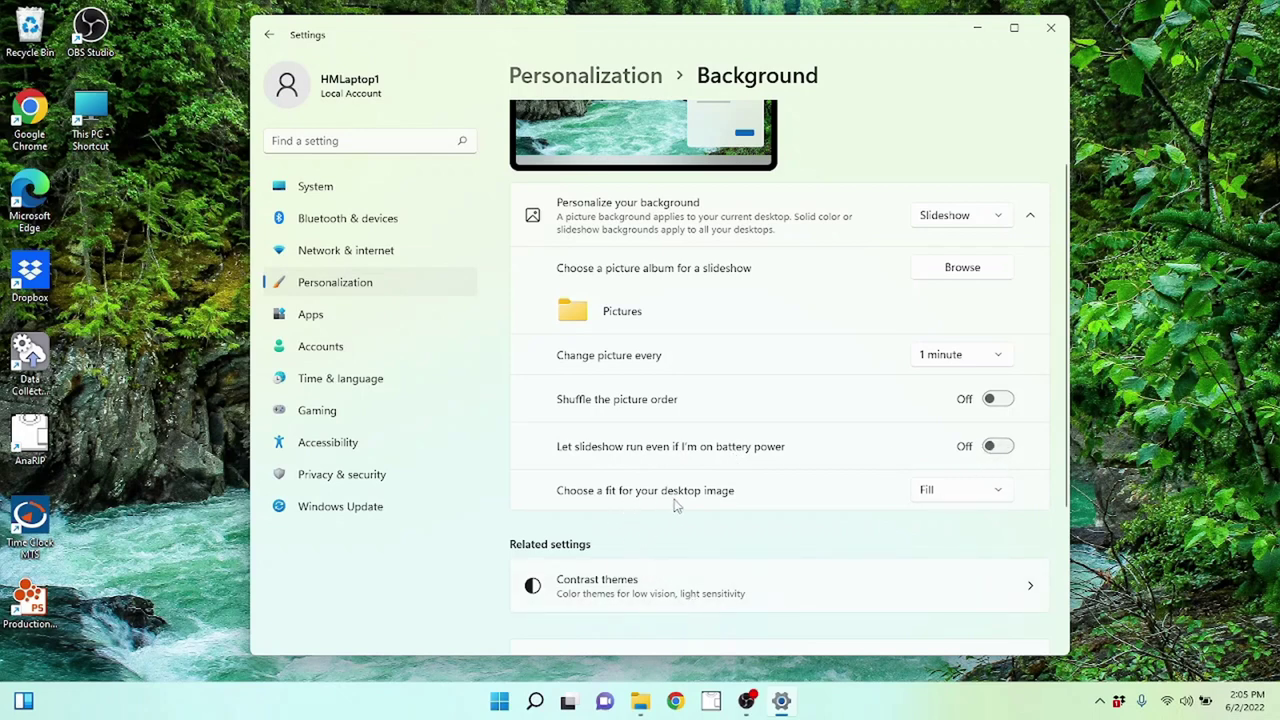
{"action": "left_click", "coordinate": [962, 502]}
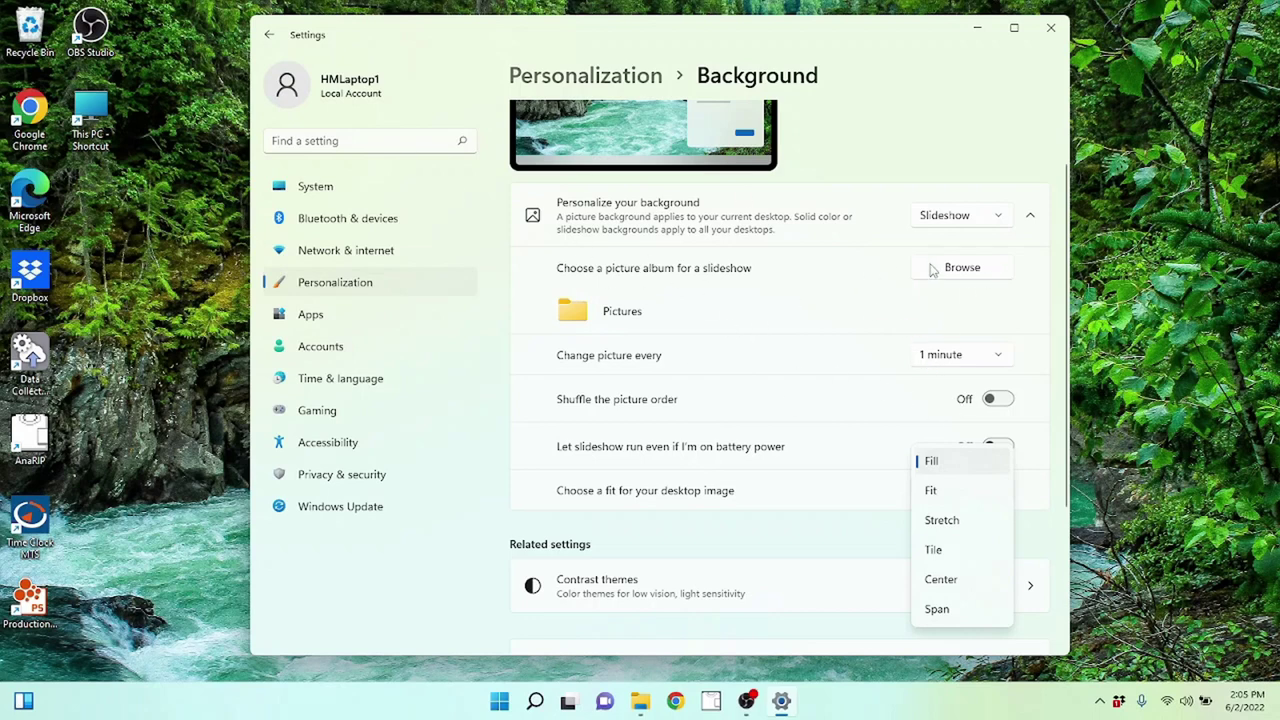
{"action": "left_click", "coordinate": [1068, 342]}
{"action": "left_click_drag", "start_coordinate": [1068, 342], "coordinate": [1066, 225]}
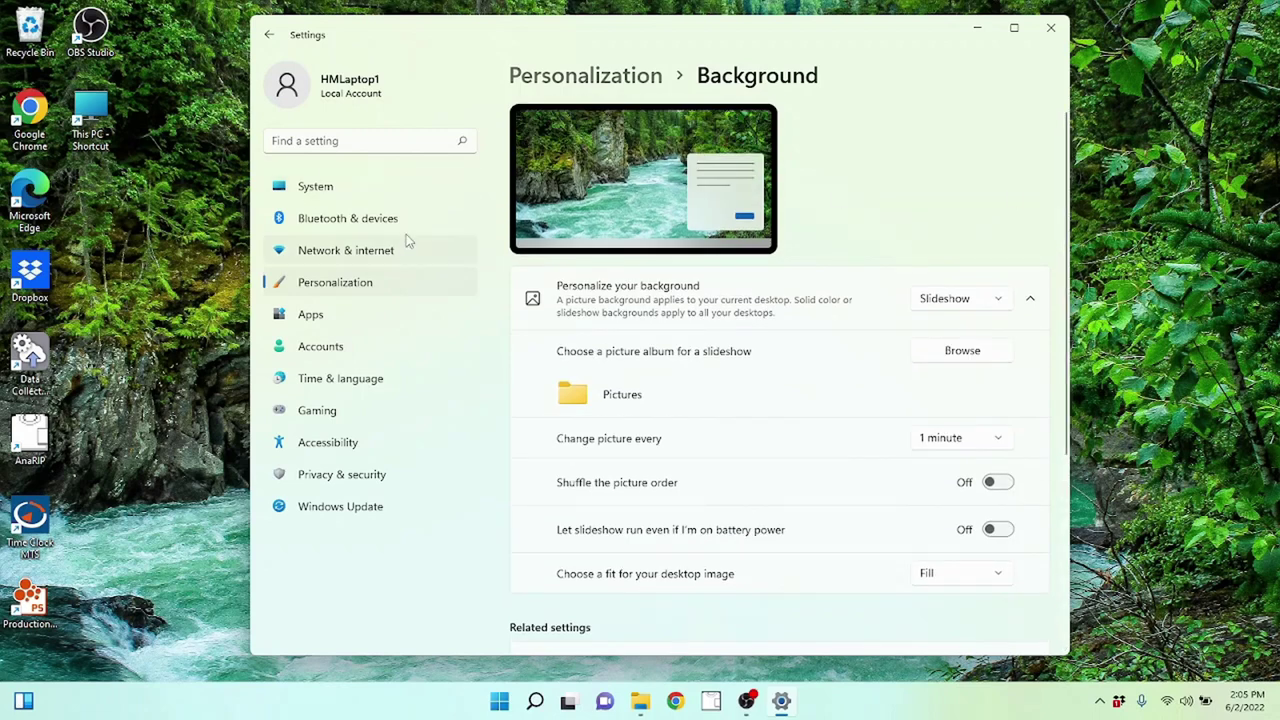
- Return to the Personalization overview and open the Colors settings
{"action": "left_click", "coordinate": [270, 38]}
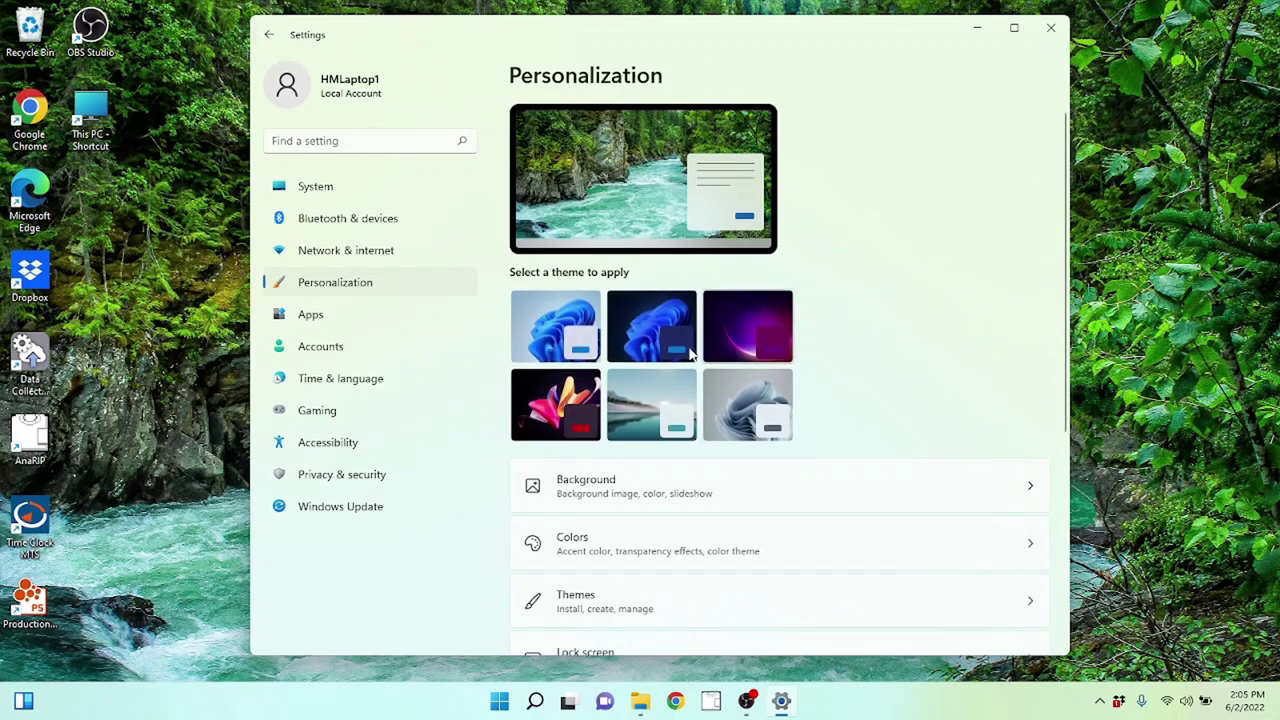
{"action": "scroll", "coordinate": [740, 410], "scroll_direction": "down", "scroll_amount": 2}
{"action": "scroll", "coordinate": [733, 388], "scroll_direction": "up", "scroll_amount": 1}
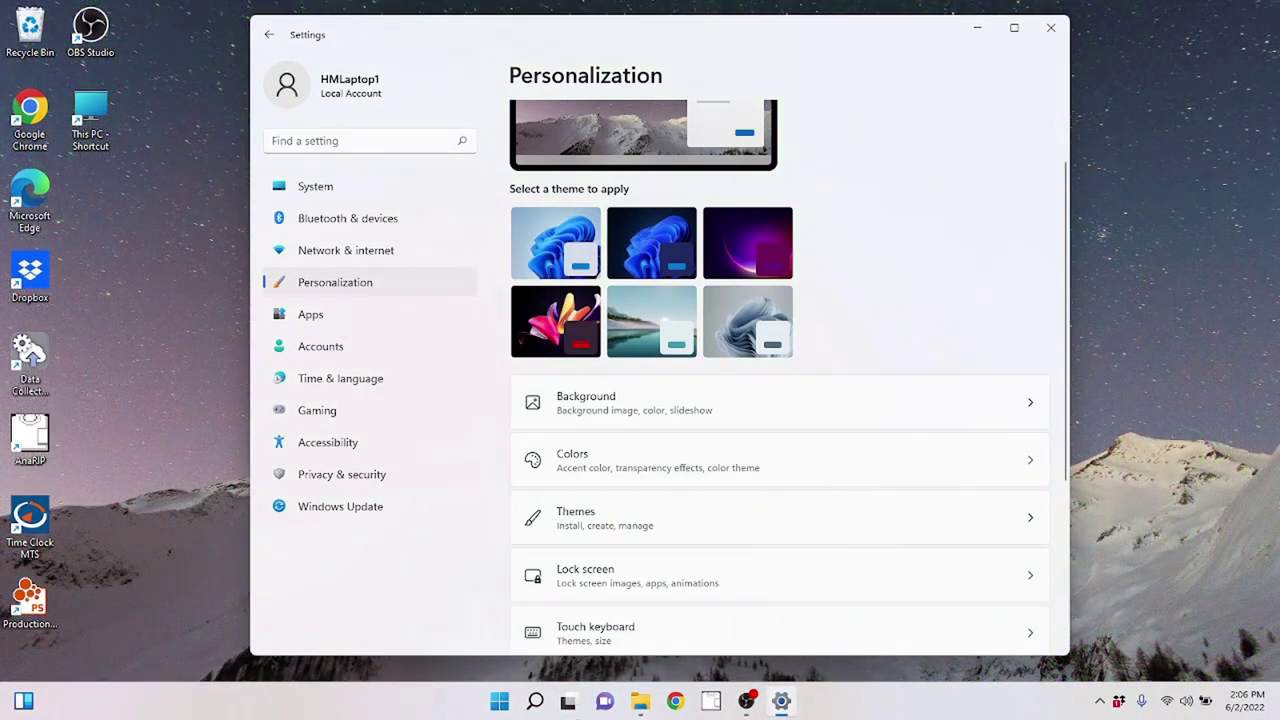
{"action": "mouse_move", "coordinate": [646, 40]}
{"action": "left_mouse_down"}
{"action": "mouse_move", "coordinate": [646, 688]}
{"action": "mouse_move", "coordinate": [691, 80]}
{"action": "mouse_move", "coordinate": [669, 42]}
{"action": "left_mouse_up"}
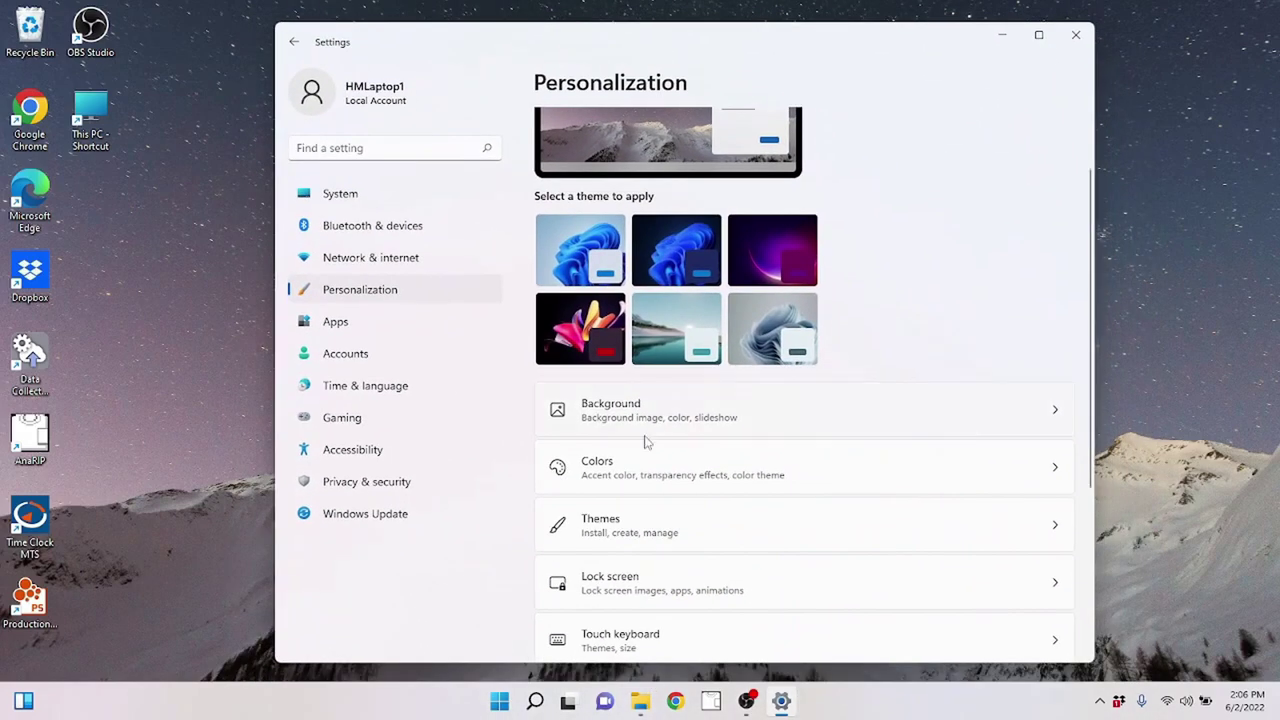
{"action": "left_click", "coordinate": [607, 477]}
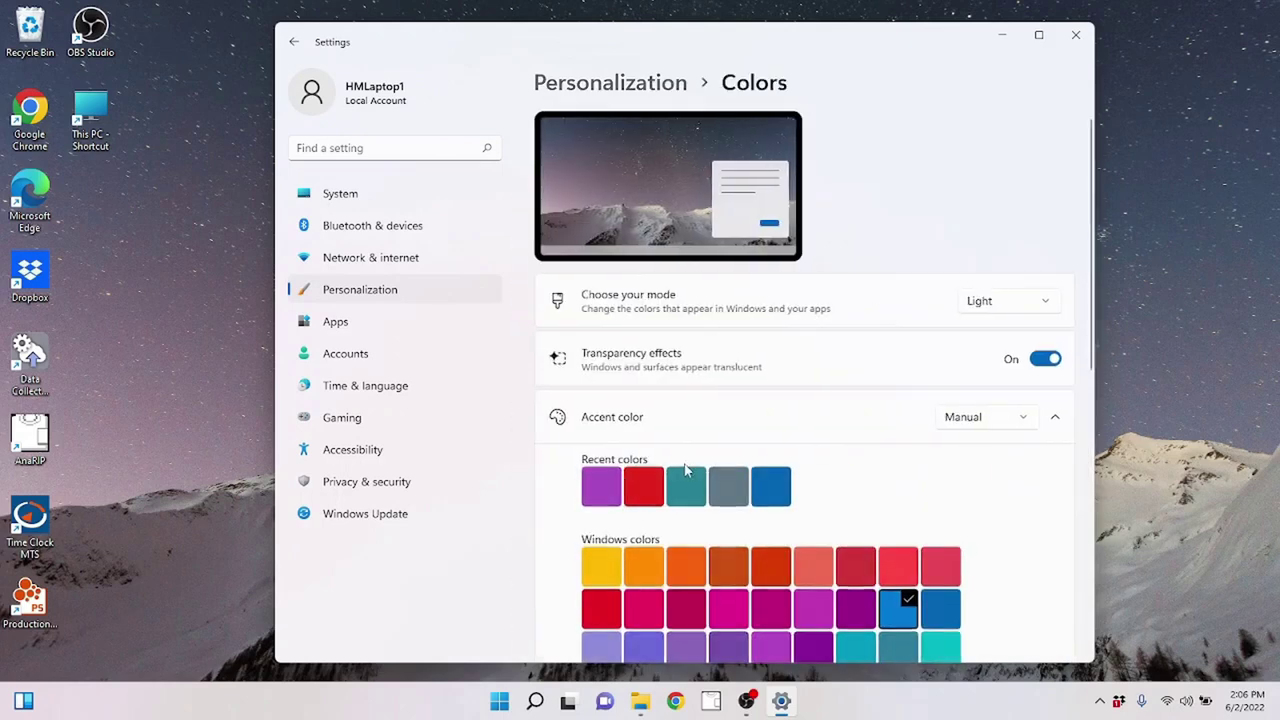
- Try the dark blue from the recent colors as the accent color
{"action": "left_click", "coordinate": [757, 490]}
{"action": "scroll", "coordinate": [772, 513], "scroll_direction": "down", "scroll_amount": 1}
{"action": "scroll", "coordinate": [772, 513], "scroll_direction": "down", "scroll_amount": 2}
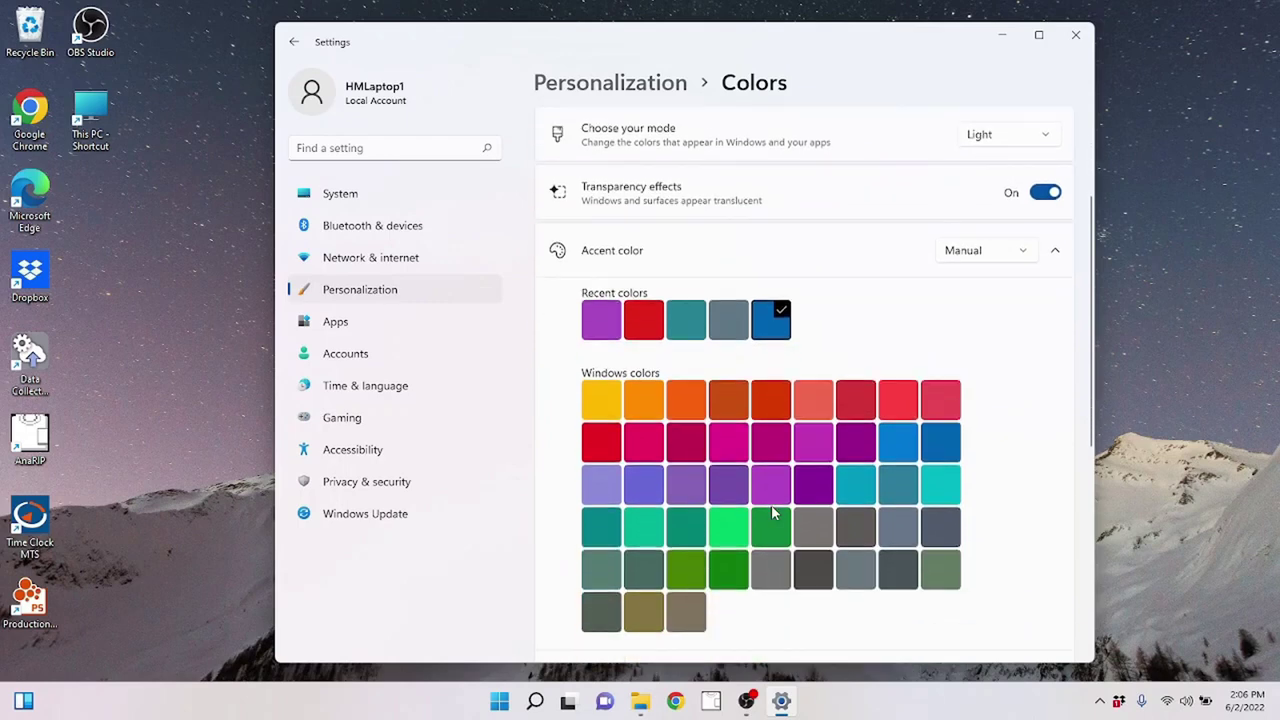
- Set the accent color to gray from the Windows colors and check it in the desktop preview
{"action": "scroll", "coordinate": [771, 506], "scroll_direction": "up", "scroll_amount": 3}
{"action": "scroll", "coordinate": [768, 500], "scroll_direction": "down", "scroll_amount": 2}
{"action": "left_click", "coordinate": [818, 540]}
{"action": "scroll", "coordinate": [818, 540], "scroll_direction": "up", "scroll_amount": 2}
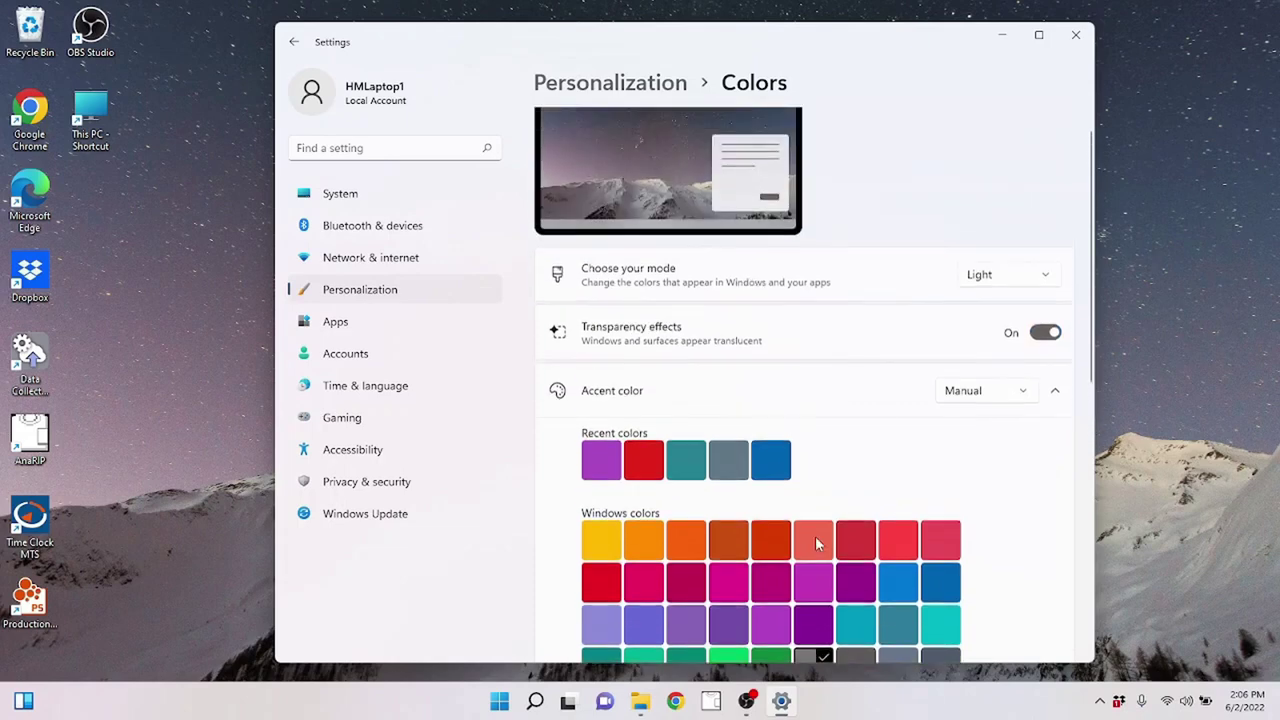
{"action": "scroll", "coordinate": [828, 494], "scroll_direction": "down", "scroll_amount": 3}
{"action": "scroll", "coordinate": [830, 502], "scroll_direction": "up", "scroll_amount": 3}
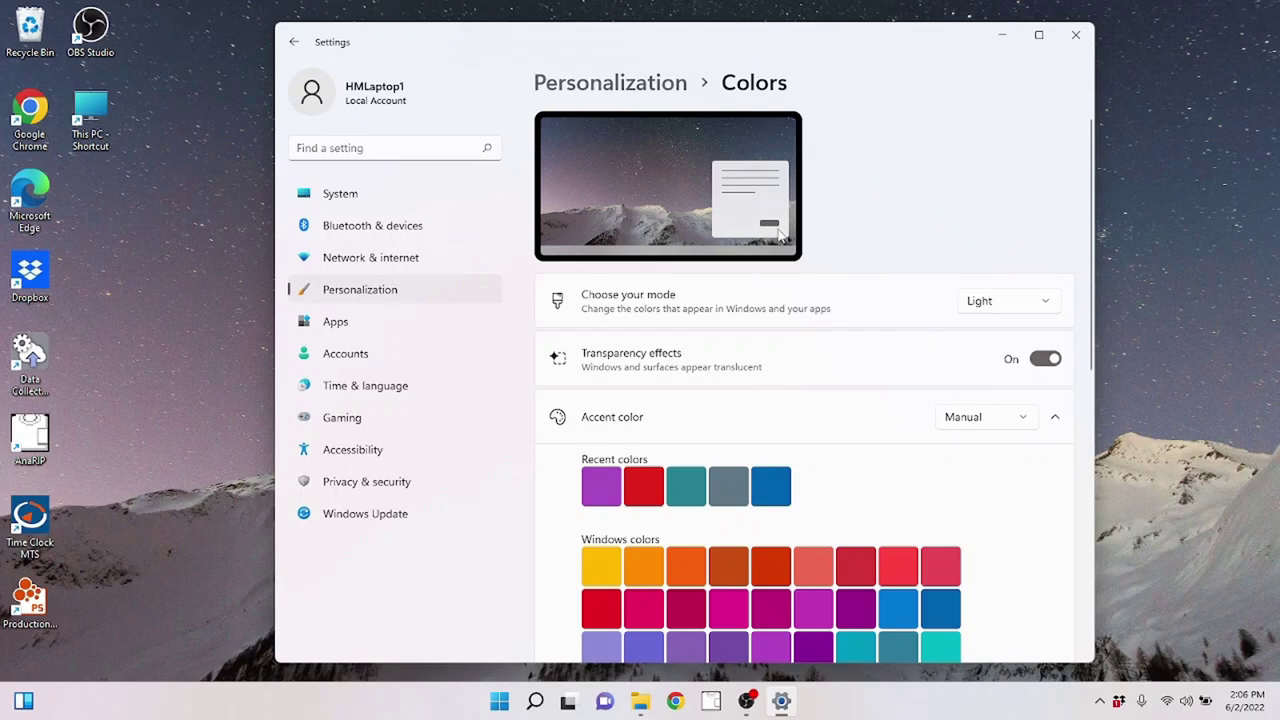
- View the Start menu with the gray accent color, and return to the Colors settings
{"action": "left_click", "coordinate": [499, 701]}
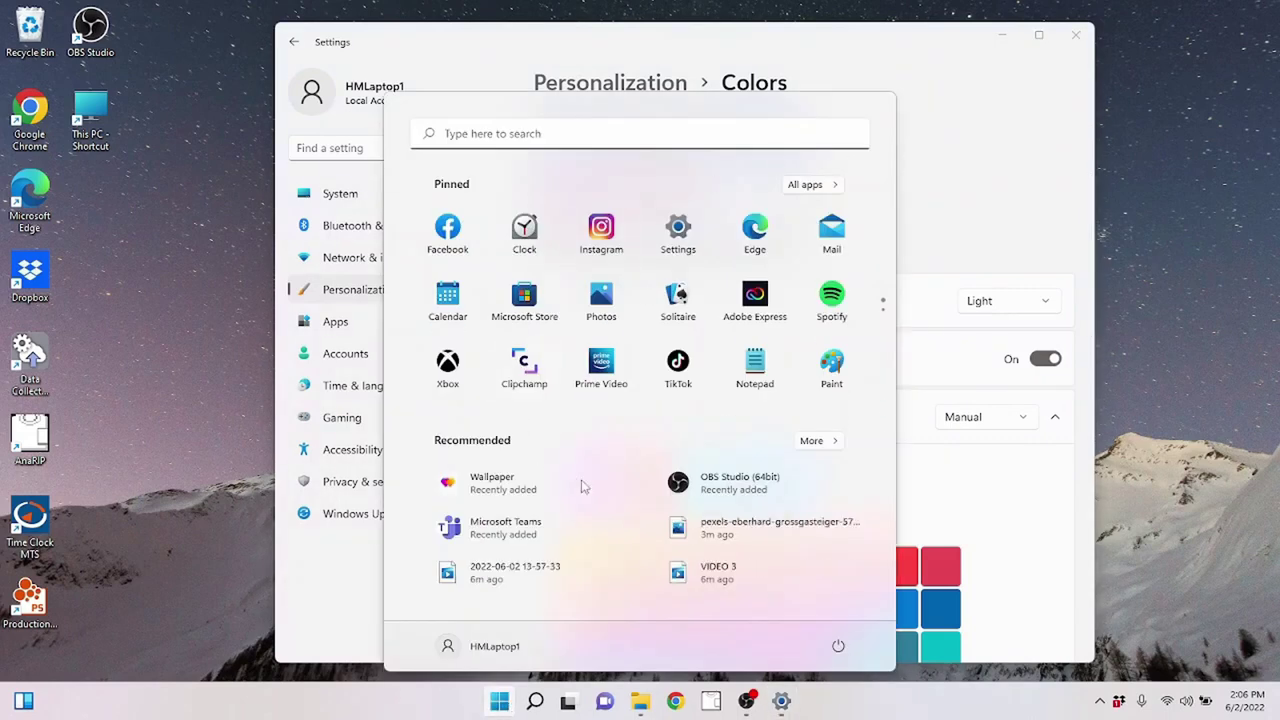
{"action": "left_click", "coordinate": [1010, 175]}
{"action": "scroll", "coordinate": [580, 207], "scroll_direction": "down", "scroll_amount": 1}
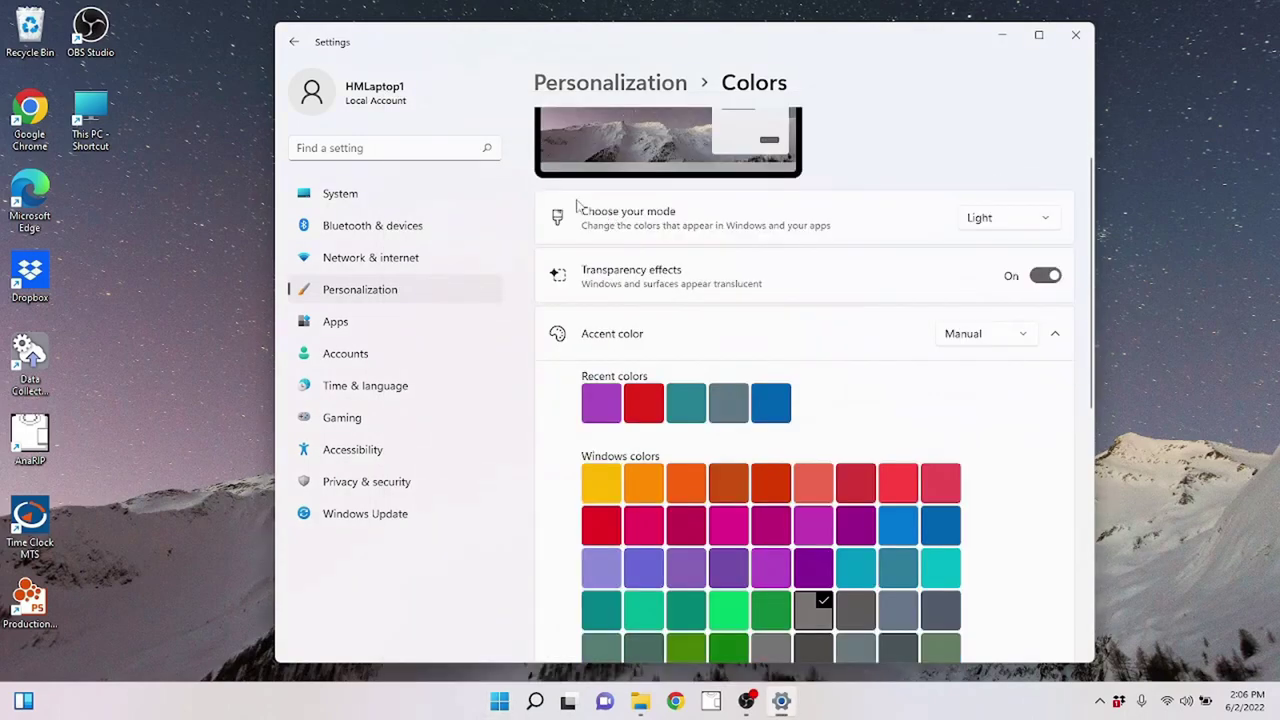
{"action": "scroll", "coordinate": [712, 297], "scroll_direction": "up", "scroll_amount": 1}
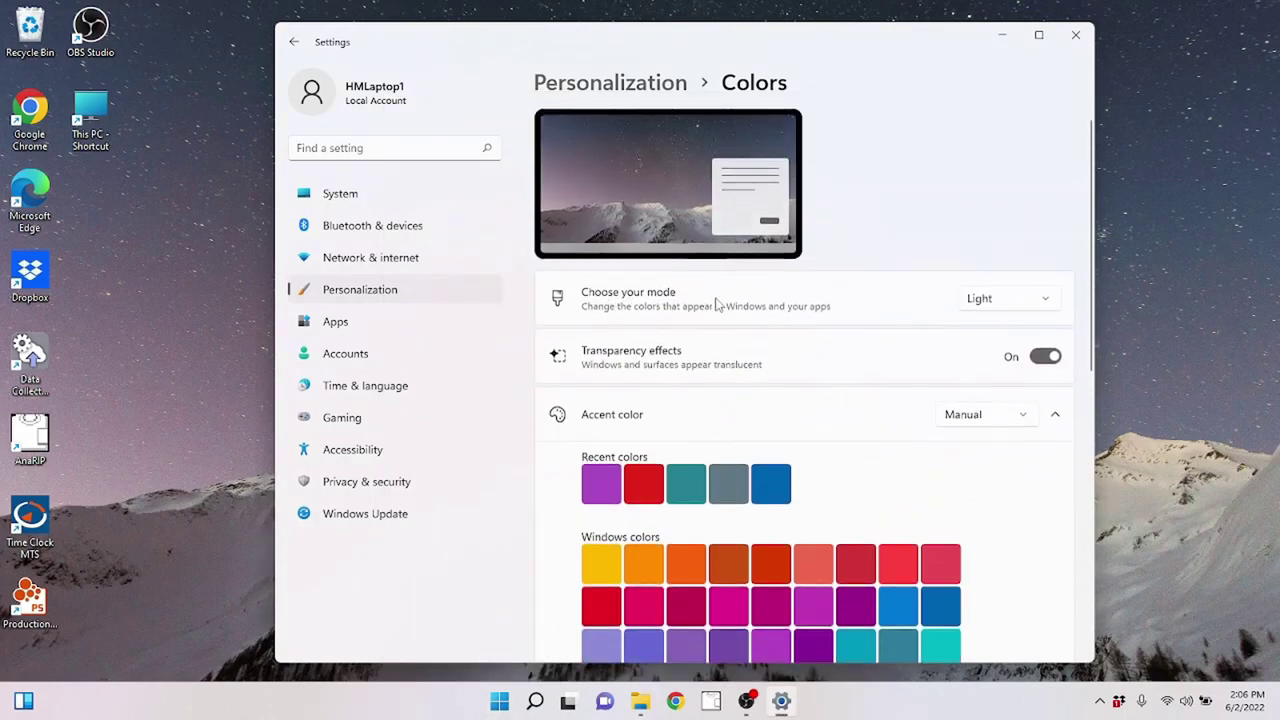
- Open the Themes settings and look through the current theme's components, available themes and related settings
{"action": "left_click", "coordinate": [293, 41]}
{"action": "scroll", "coordinate": [712, 490], "scroll_direction": "down", "scroll_amount": 2}
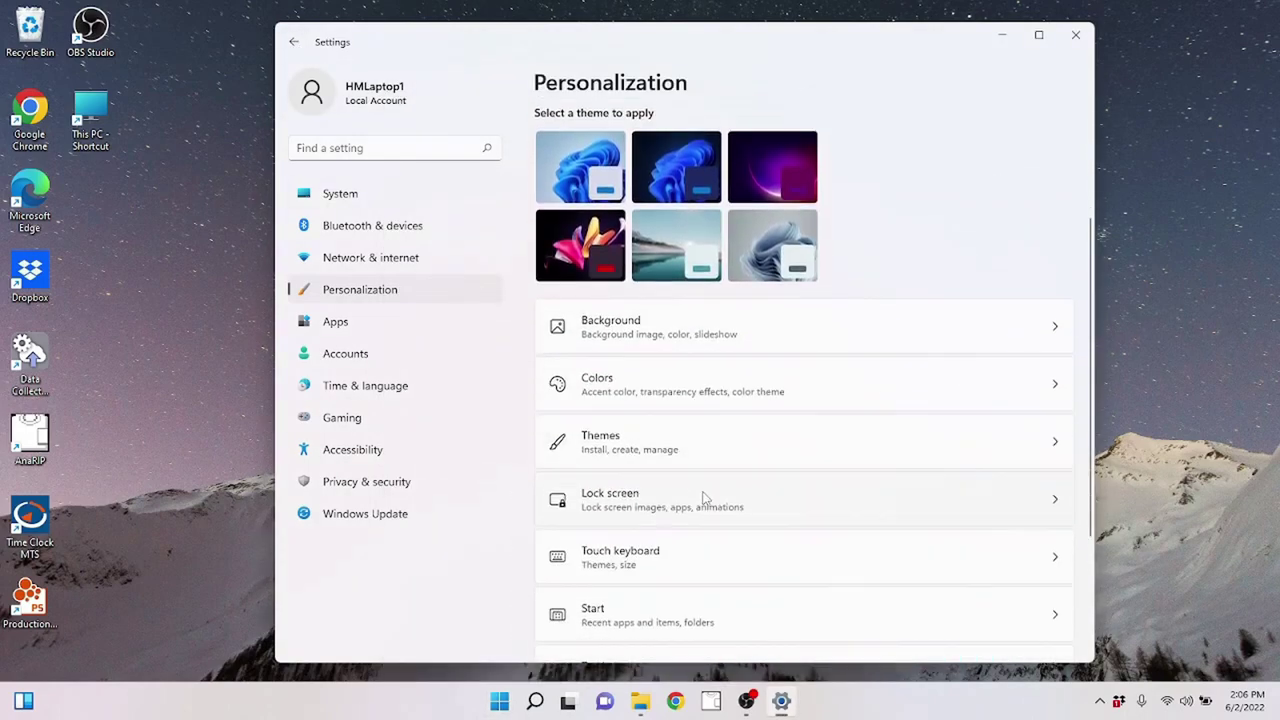
{"action": "left_click", "coordinate": [785, 445]}
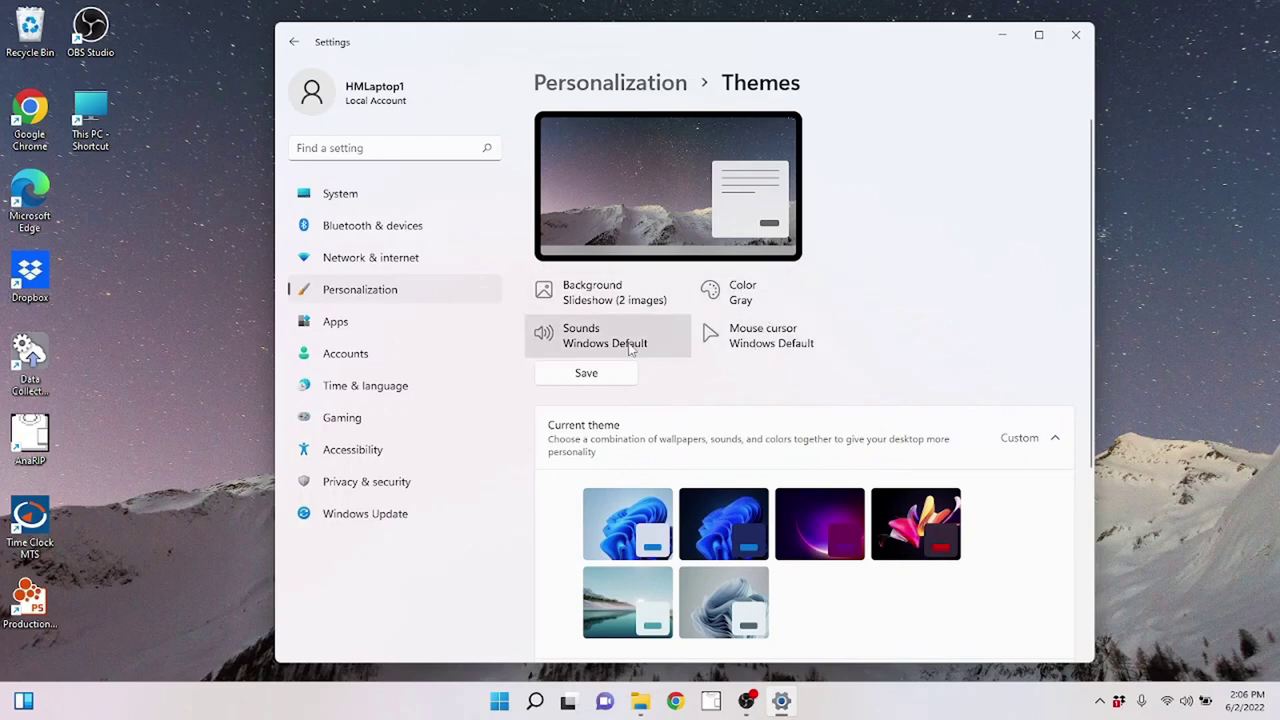
{"action": "scroll", "coordinate": [669, 366], "scroll_direction": "down", "scroll_amount": 3}
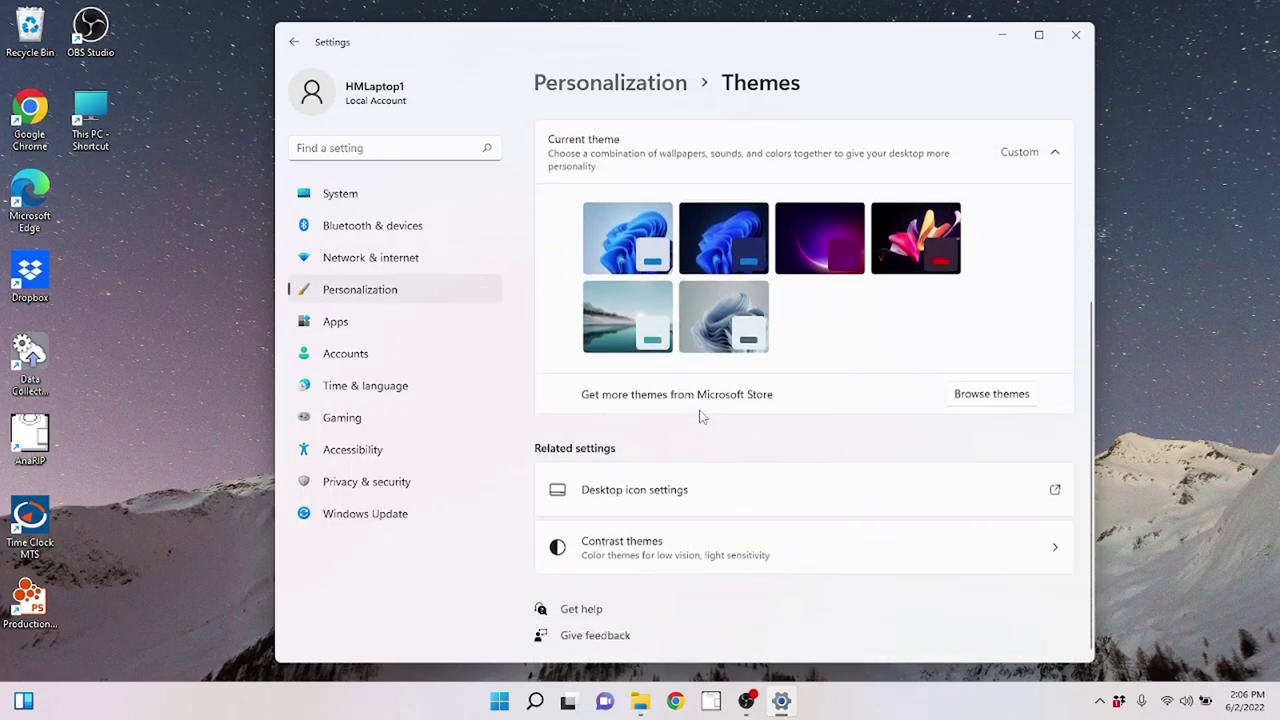
{"action": "scroll", "coordinate": [664, 550], "scroll_direction": "up", "scroll_amount": 3}
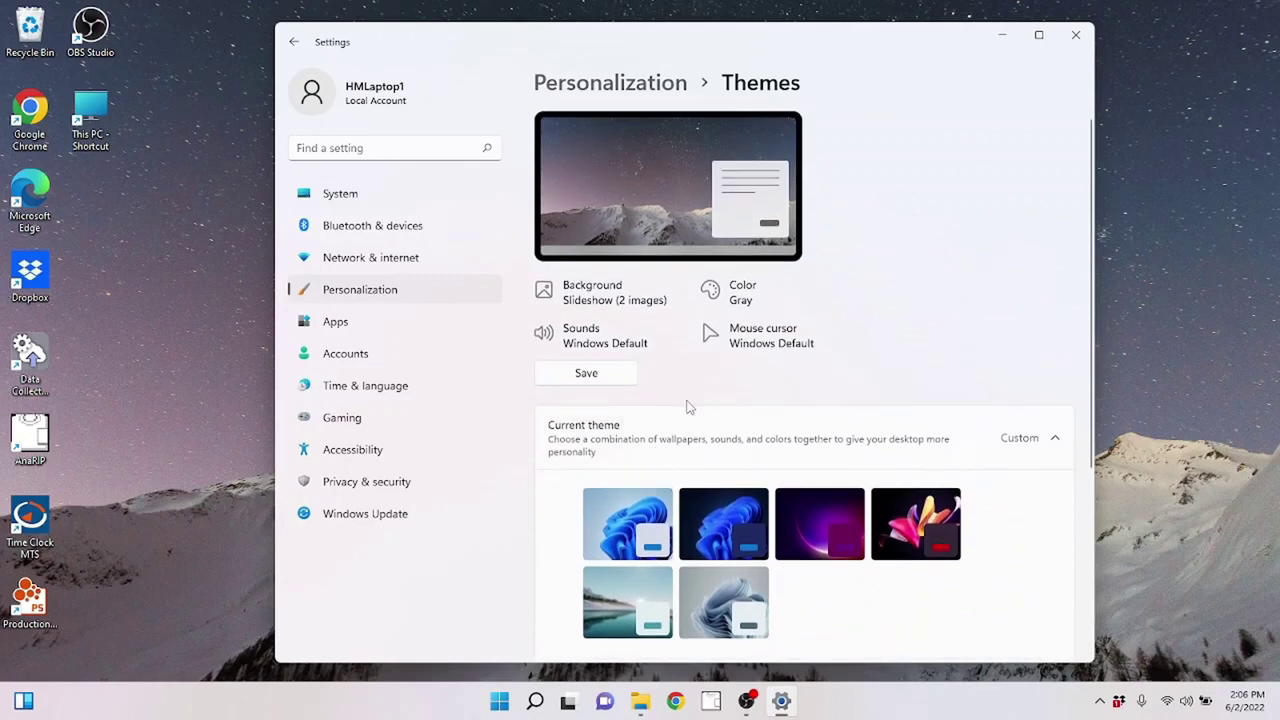
- Switch to the Microsoft Store and search for "desktop themes"
{"action": "left_click", "coordinate": [499, 702]}
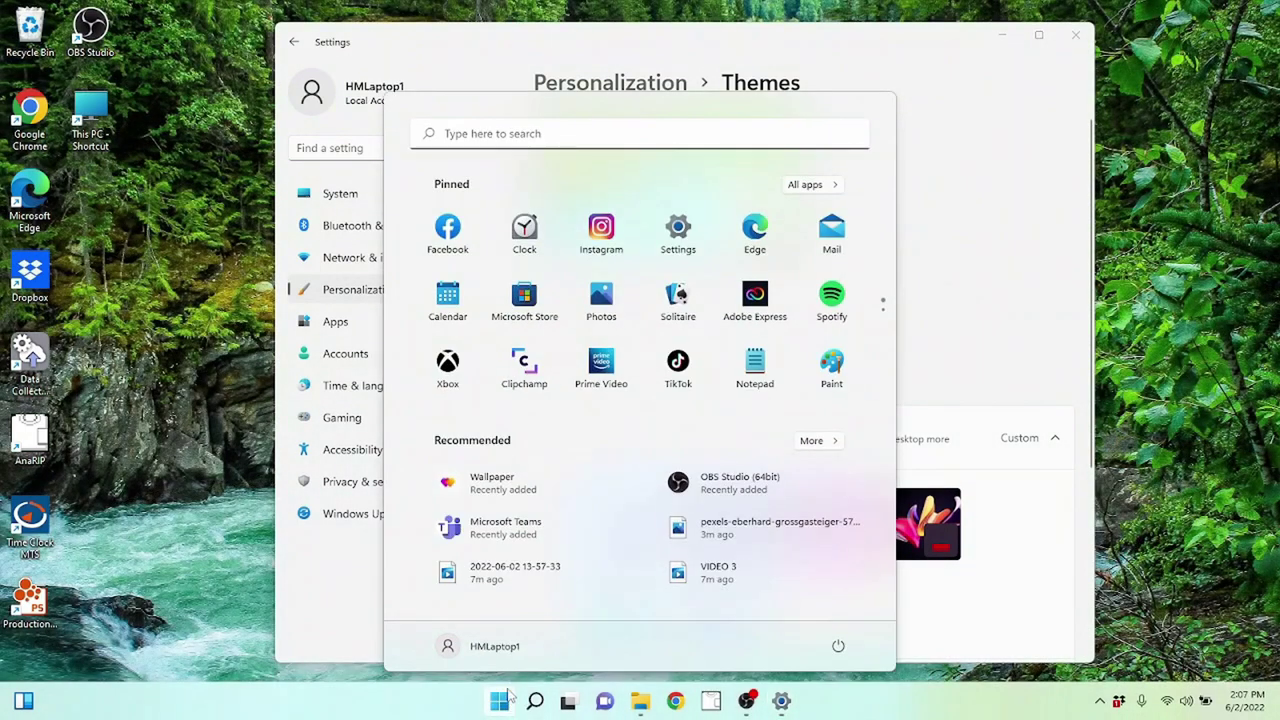
{"action": "left_click", "coordinate": [530, 295]}
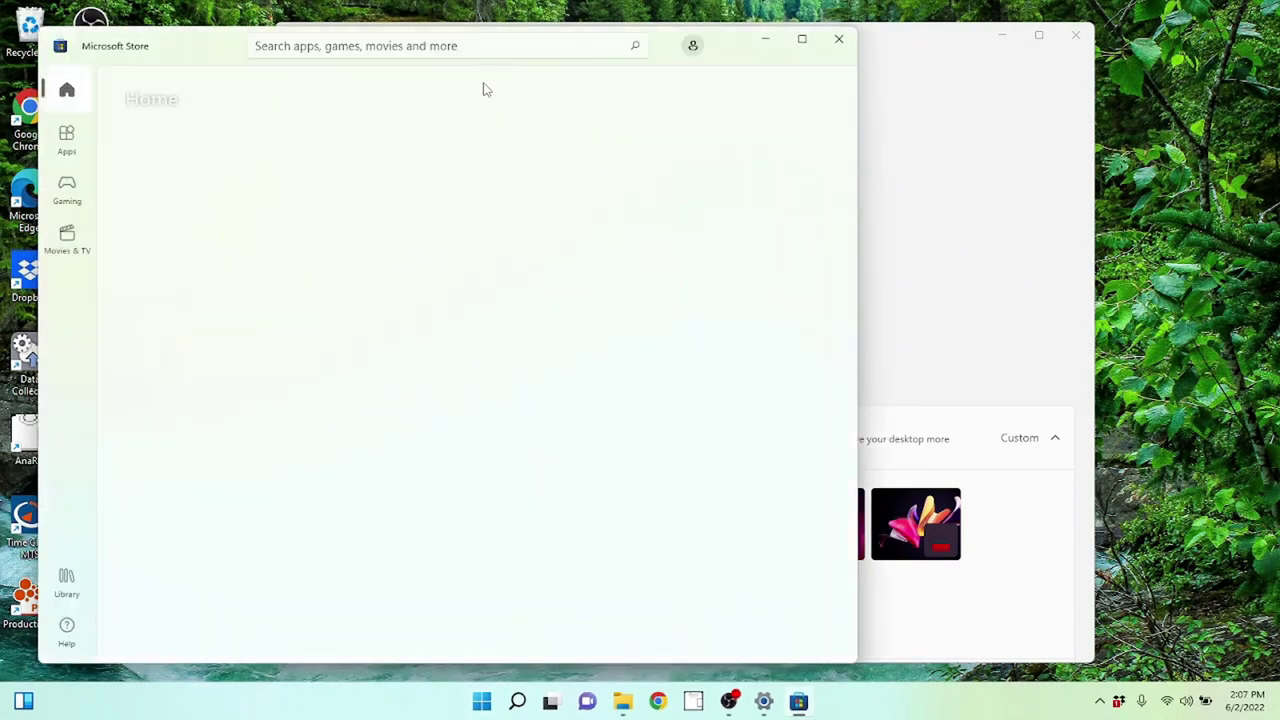
{"action": "left_click", "coordinate": [370, 47]}
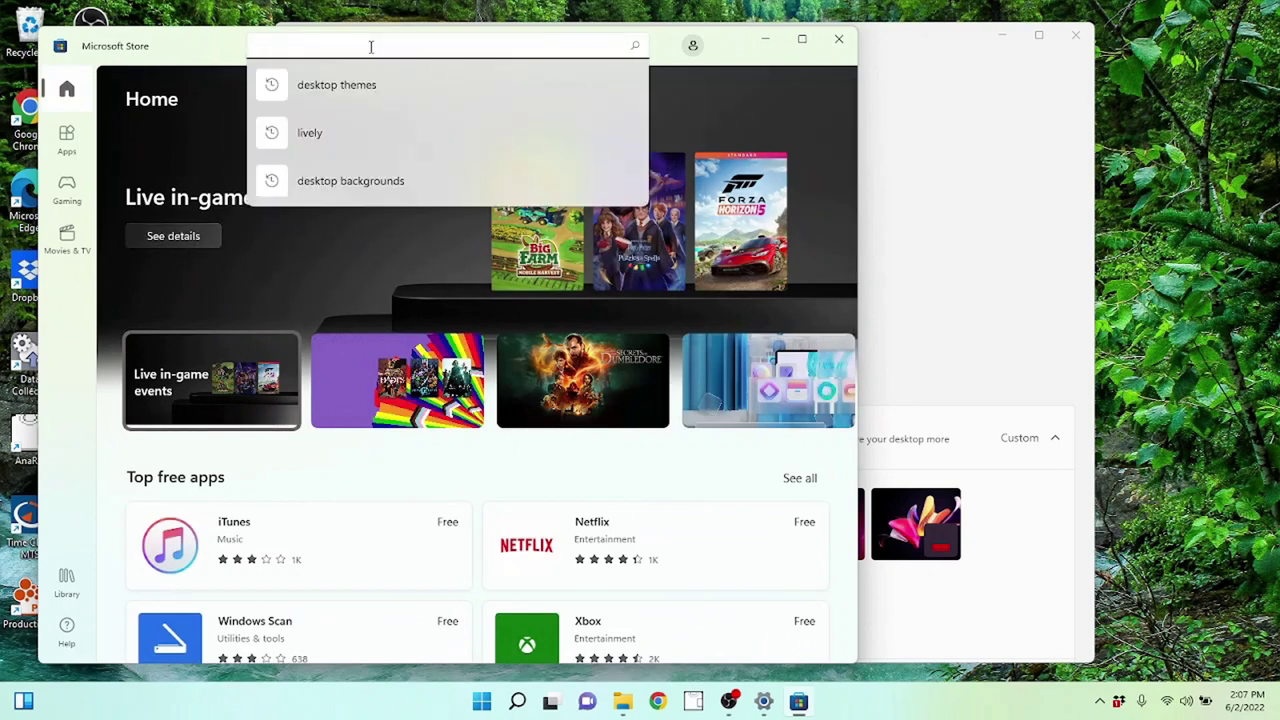
{"action": "left_click", "coordinate": [338, 84]}
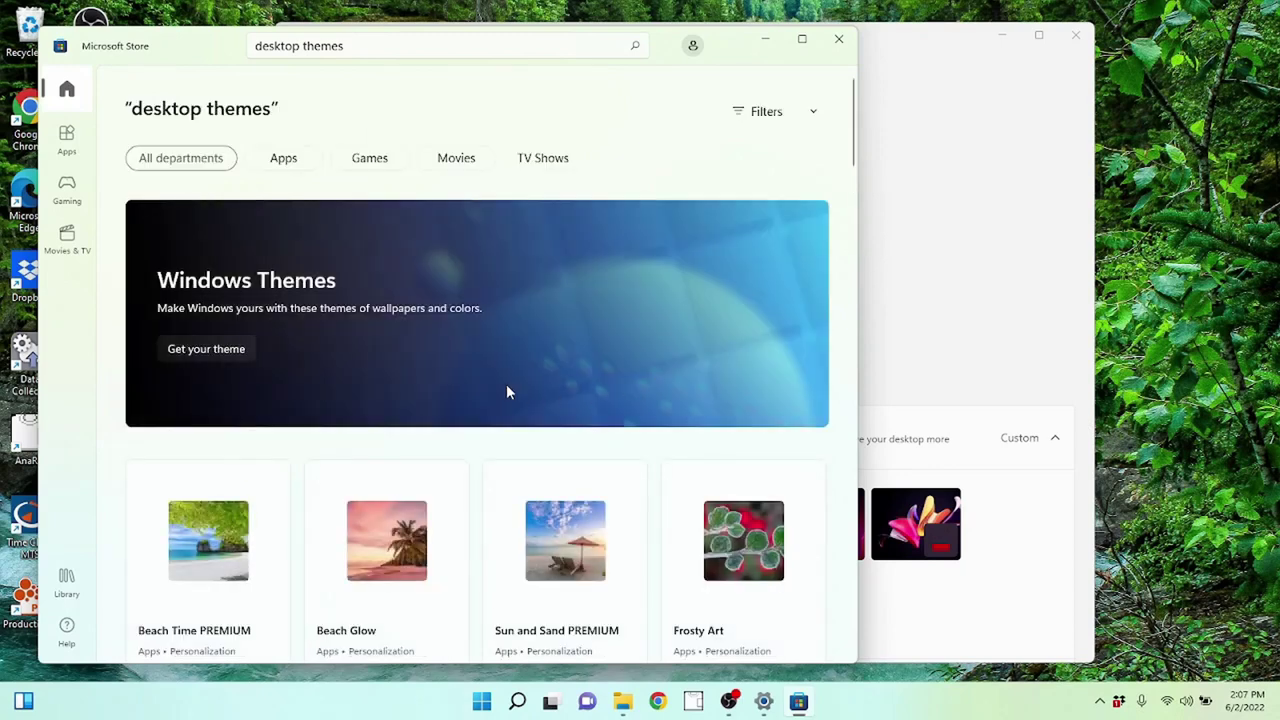
- Browse the free desktop themes in the search results and open the Mountain Dwellings theme page
{"action": "scroll", "coordinate": [424, 498], "scroll_direction": "down", "scroll_amount": 3}
{"action": "scroll", "coordinate": [414, 500], "scroll_direction": "down", "scroll_amount": 1}
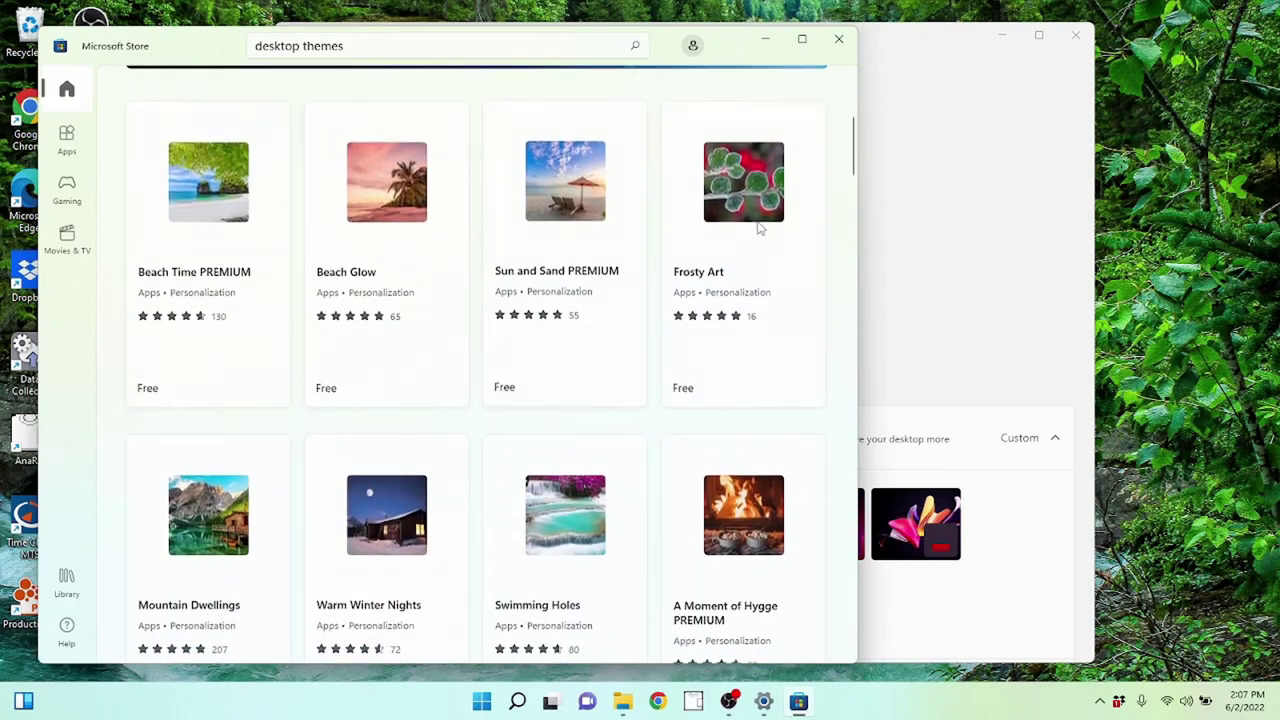
{"action": "scroll", "coordinate": [718, 540], "scroll_direction": "down", "scroll_amount": 1}
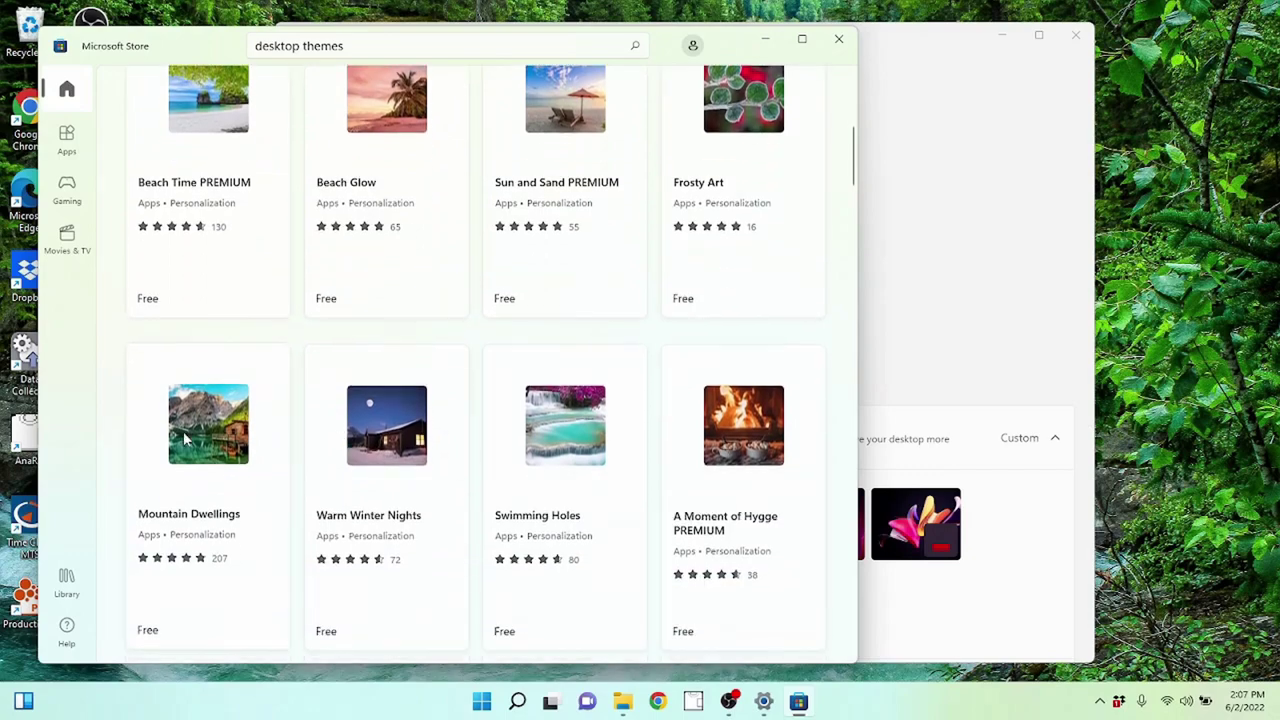
{"action": "scroll", "coordinate": [183, 449], "scroll_direction": "down", "scroll_amount": 2}
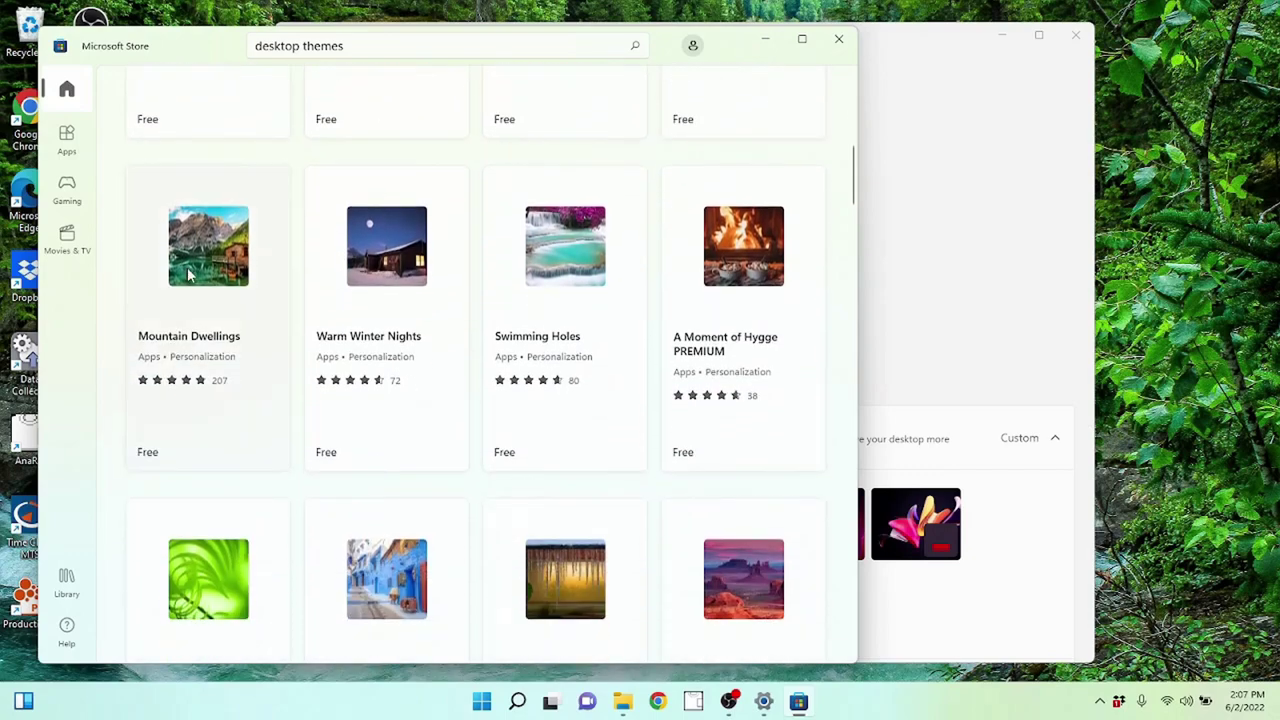
{"action": "left_click", "coordinate": [190, 276]}
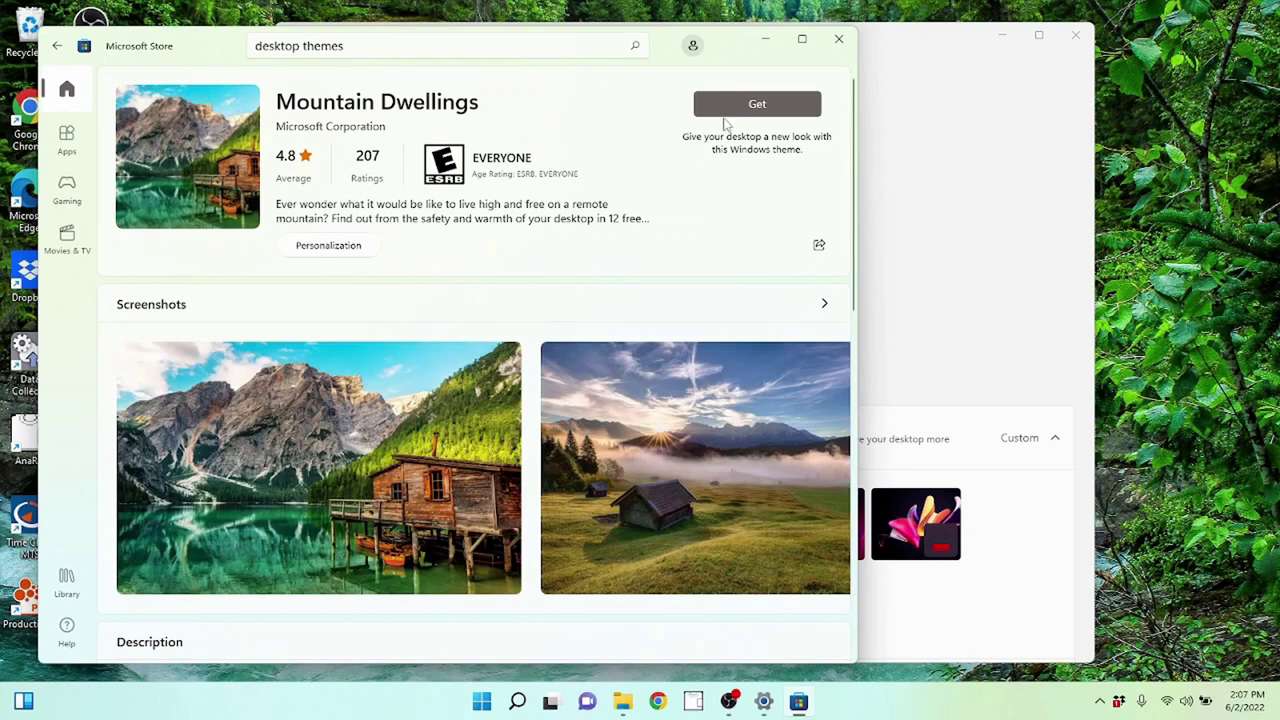
- Try to get the Mountain Dwellings theme, dismiss the Microsoft sign-in dialog, and close the Microsoft Store
{"action": "left_click", "coordinate": [729, 114]}
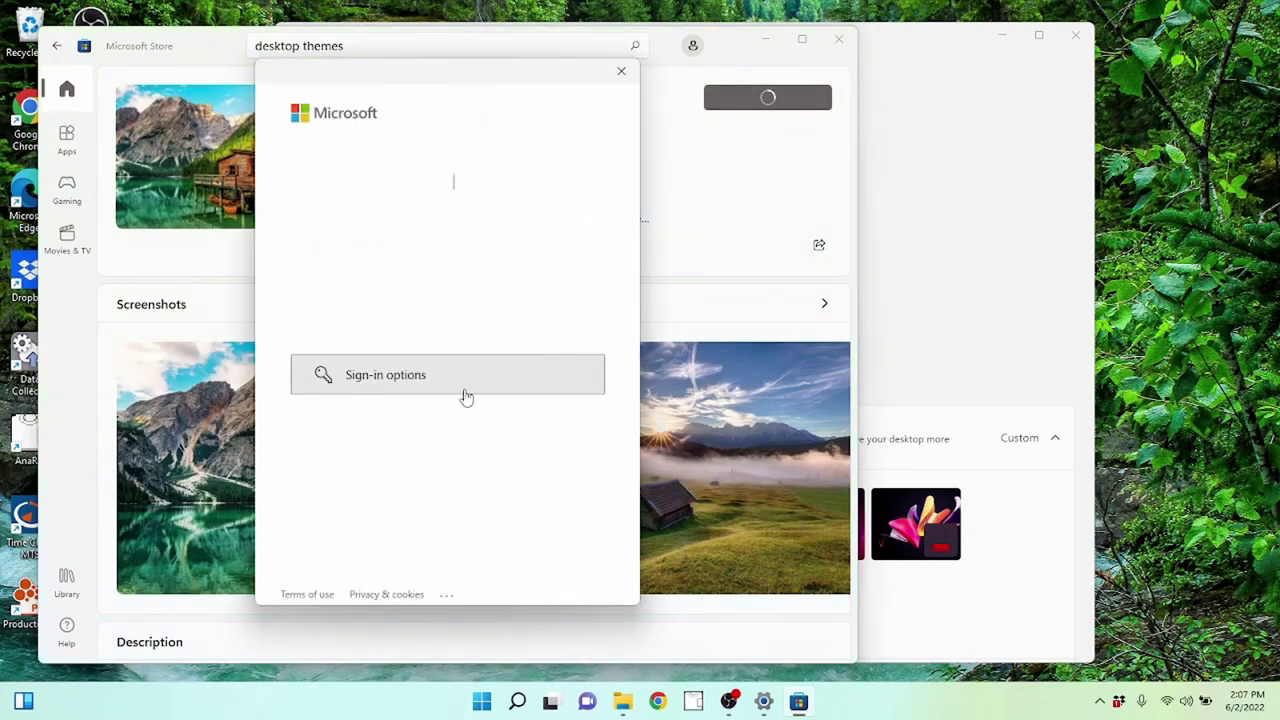
{"action": "left_click", "coordinate": [621, 71]}
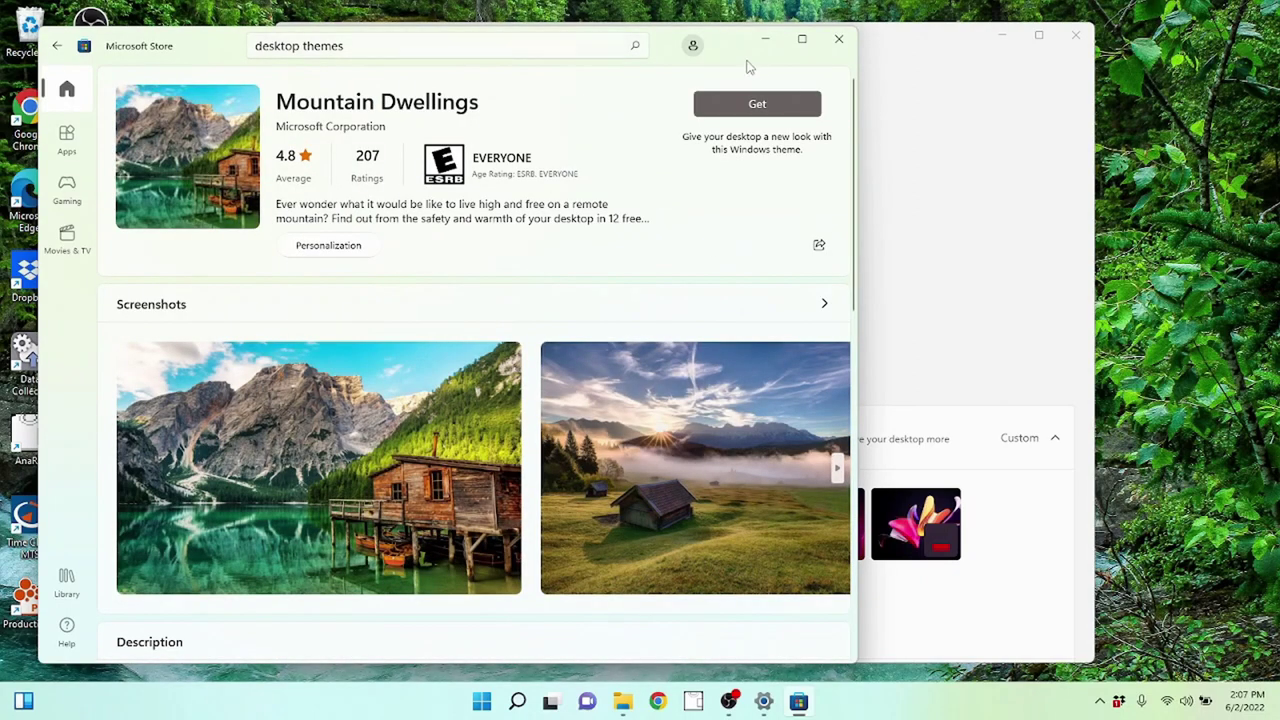
{"action": "left_click_drag", "start_coordinate": [750, 67], "coordinate": [903, 51]}
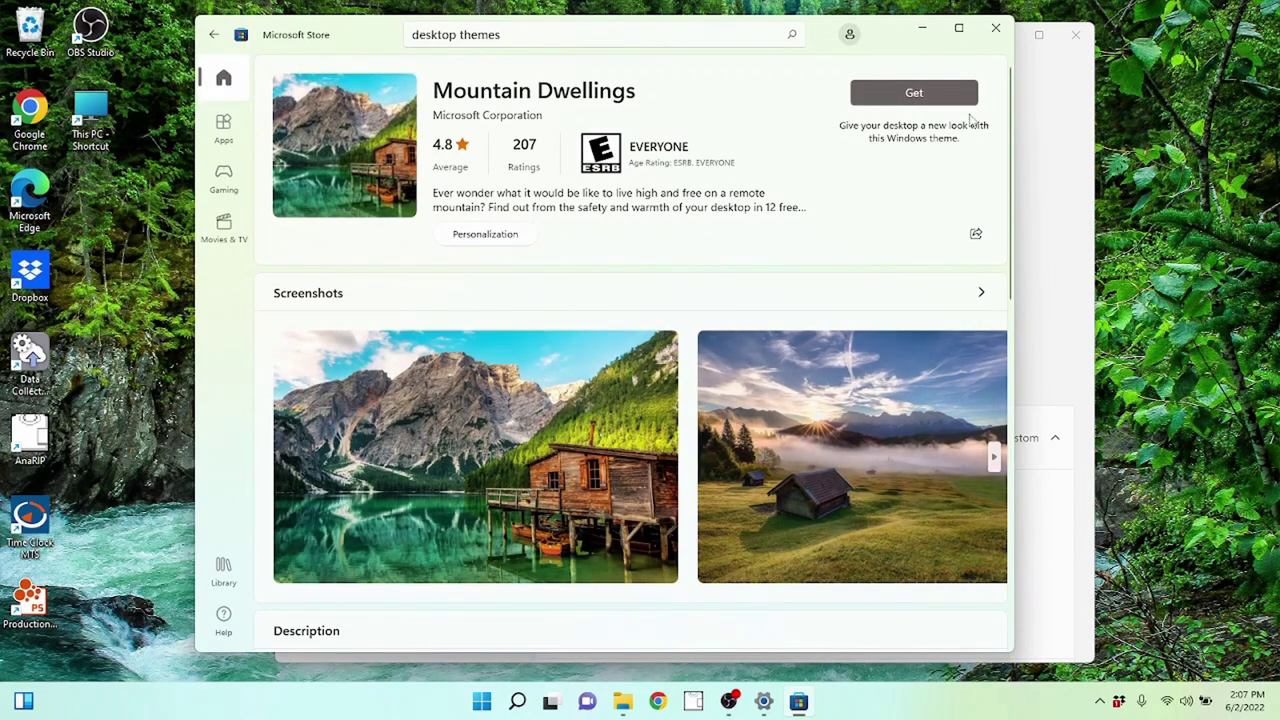
{"action": "left_click", "coordinate": [996, 28]}
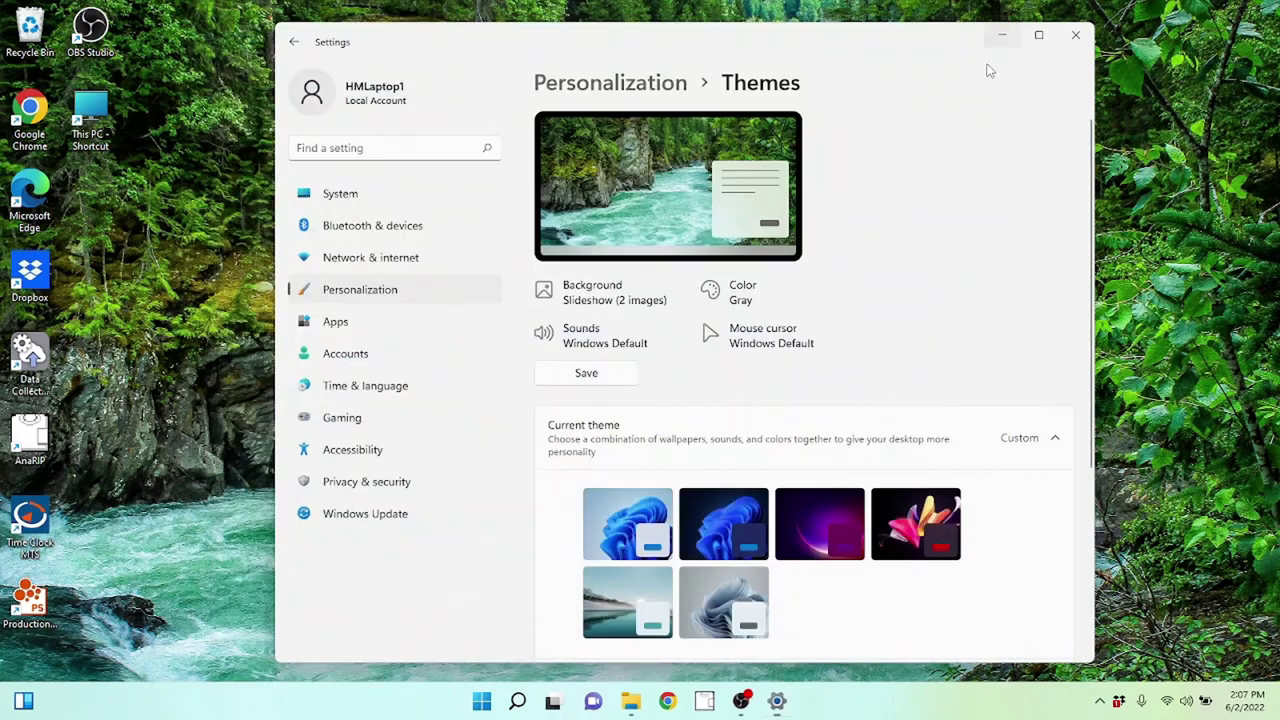
- Look over the Themes settings again, including the option for getting more themes, and return to the Personalization overview
{"action": "scroll", "coordinate": [694, 426], "scroll_direction": "down", "scroll_amount": 1}
{"action": "scroll", "coordinate": [695, 400], "scroll_direction": "up", "scroll_amount": 1}
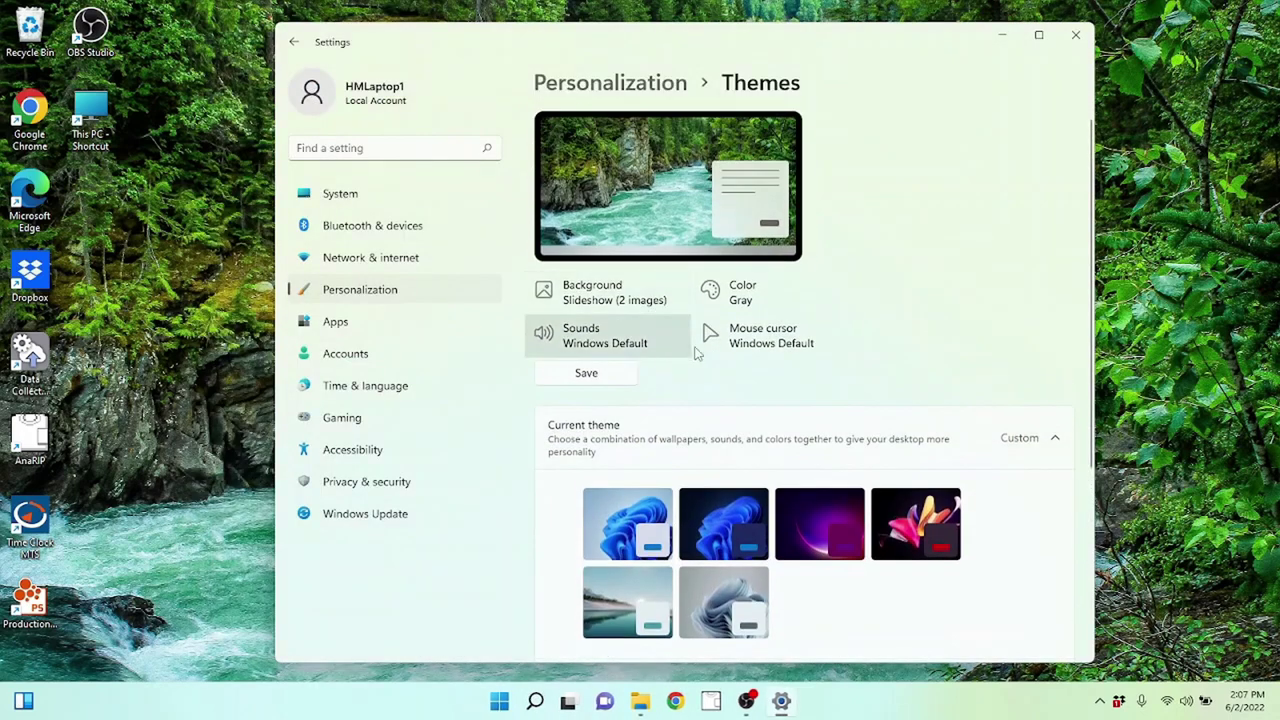
{"action": "scroll", "coordinate": [697, 353], "scroll_direction": "down", "scroll_amount": 3}
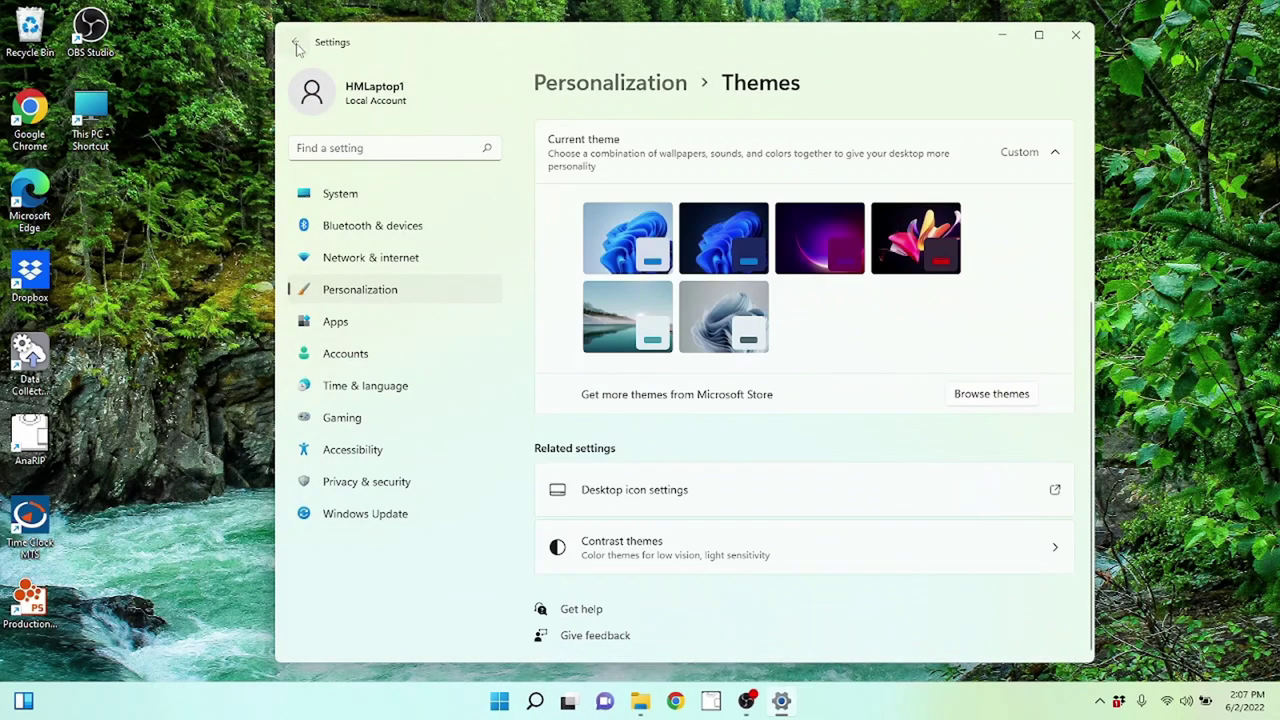
{"action": "left_click", "coordinate": [294, 42]}
{"action": "scroll", "coordinate": [628, 368], "scroll_direction": "down", "scroll_amount": 1}
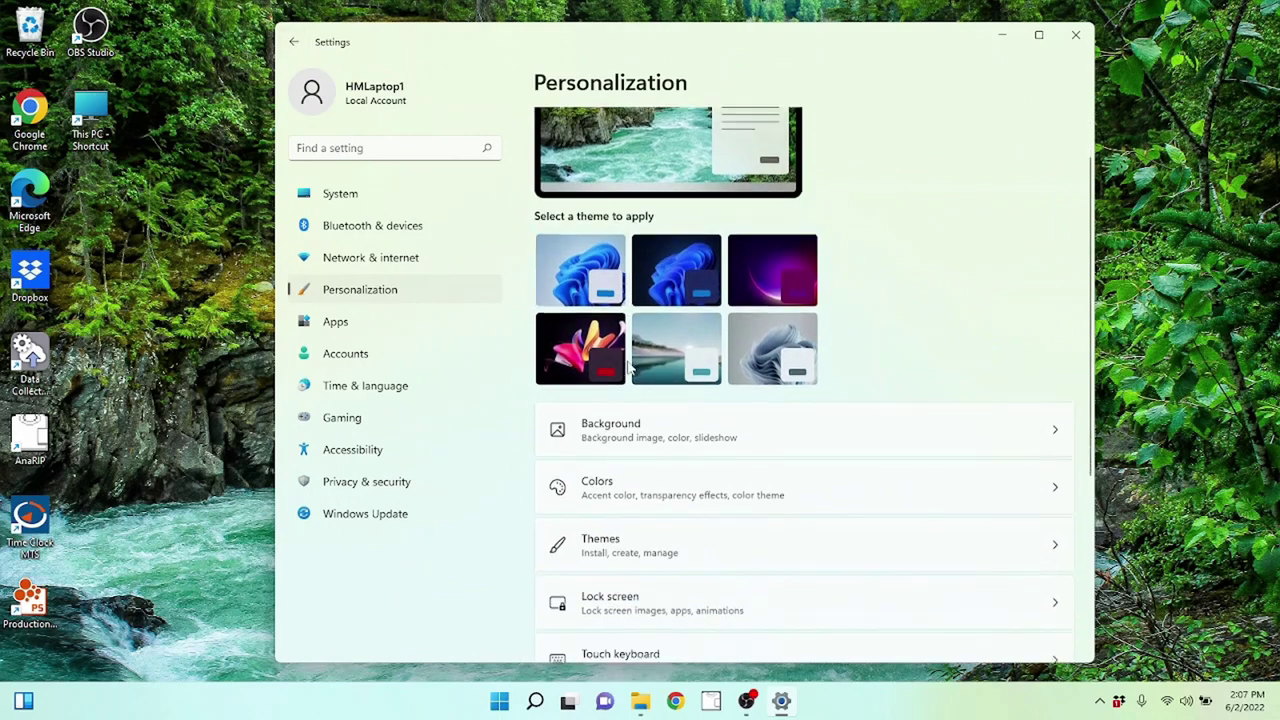
- Open the Lock screen settings and set the lock screen personalization to Picture
{"action": "scroll", "coordinate": [628, 368], "scroll_direction": "down", "scroll_amount": 3}
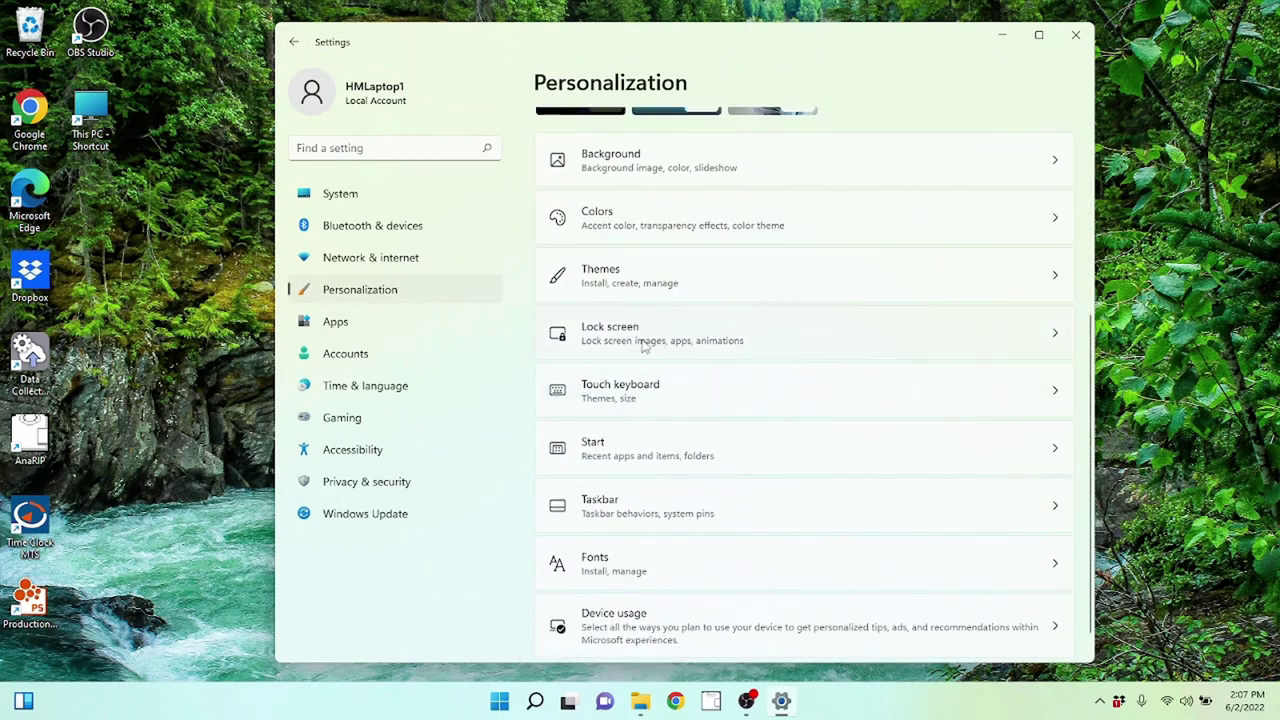
{"action": "left_click", "coordinate": [645, 346]}
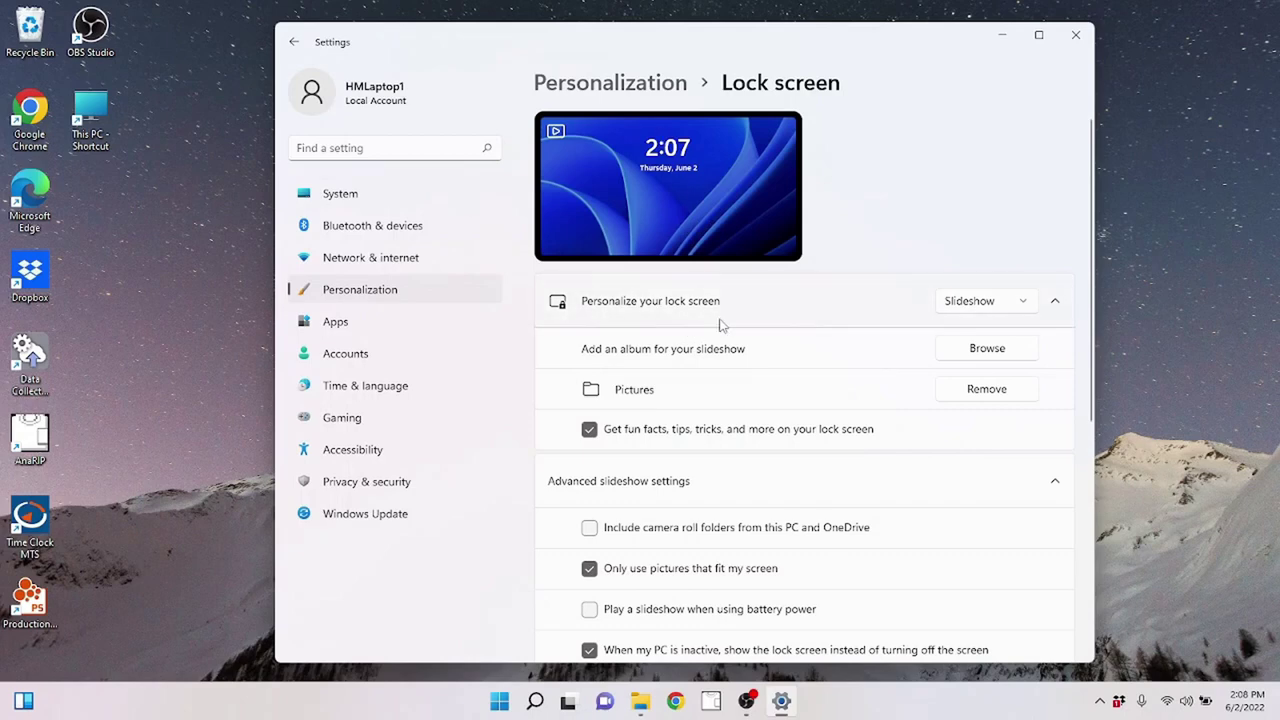
{"action": "left_click", "coordinate": [966, 303]}
{"action": "left_click", "coordinate": [962, 272]}
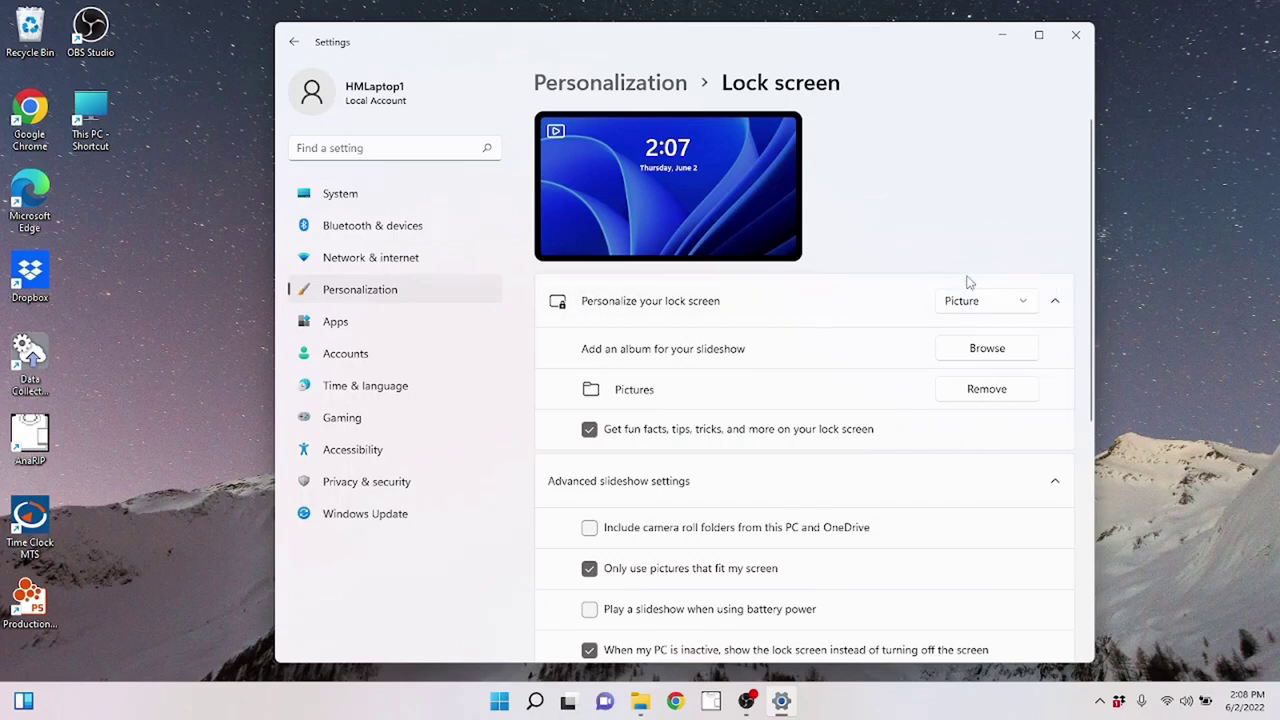
{"action": "left_click", "coordinate": [793, 425]}
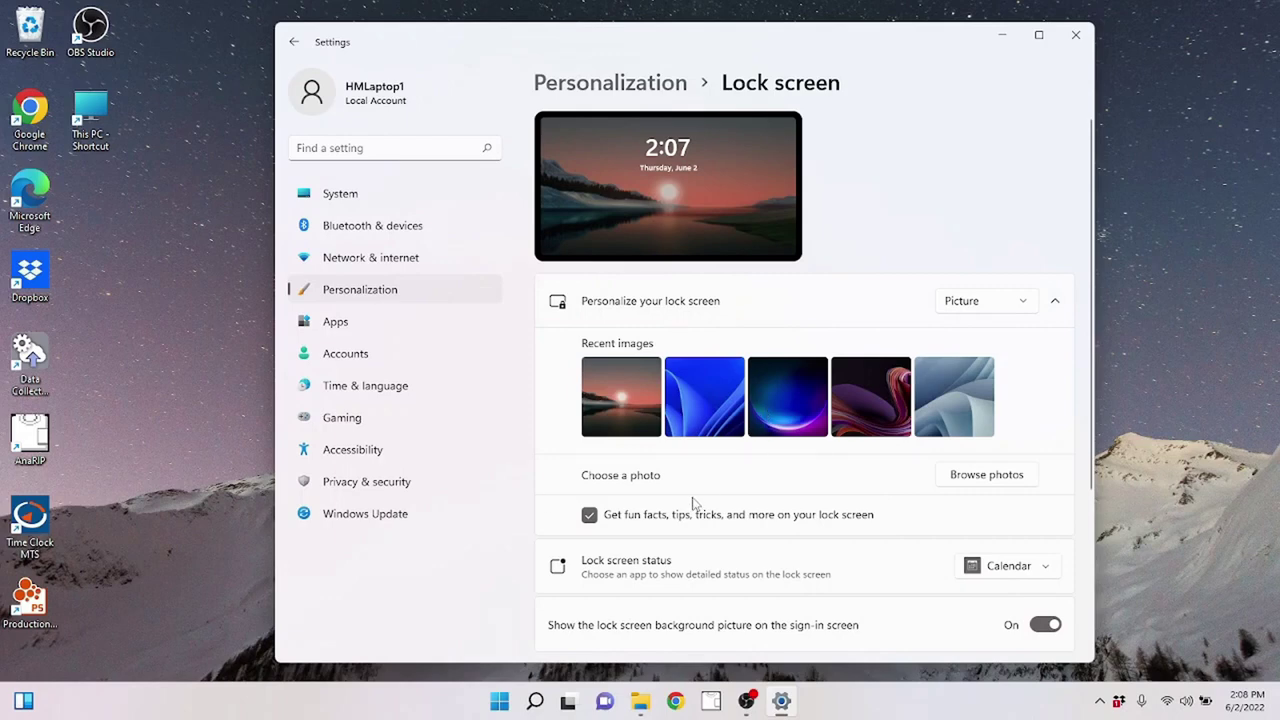
- Browse for a lock screen photo in the Pictures folder, cancel without choosing one, and return to the Personalization overview
{"action": "scroll", "coordinate": [840, 448], "scroll_direction": "down", "scroll_amount": 1}
{"action": "scroll", "coordinate": [800, 435], "scroll_direction": "up", "scroll_amount": 1}
{"action": "left_click", "coordinate": [1008, 477]}
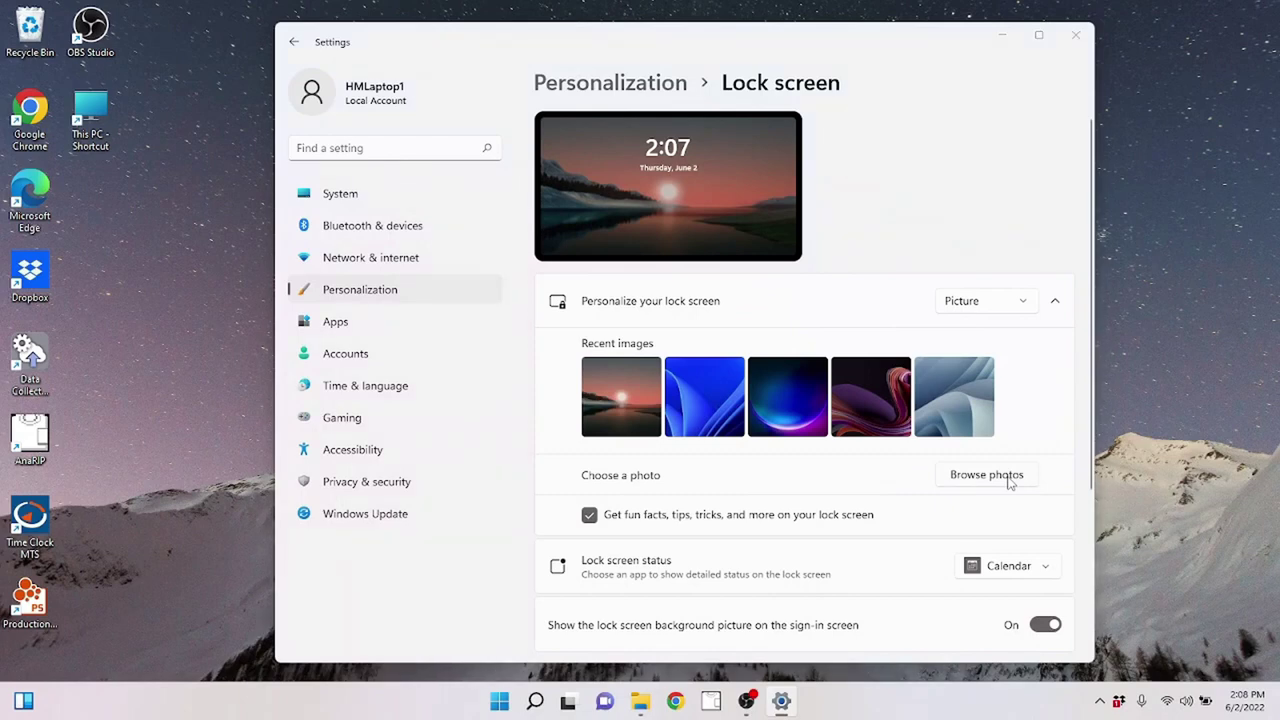
{"action": "left_click", "coordinate": [884, 381]}
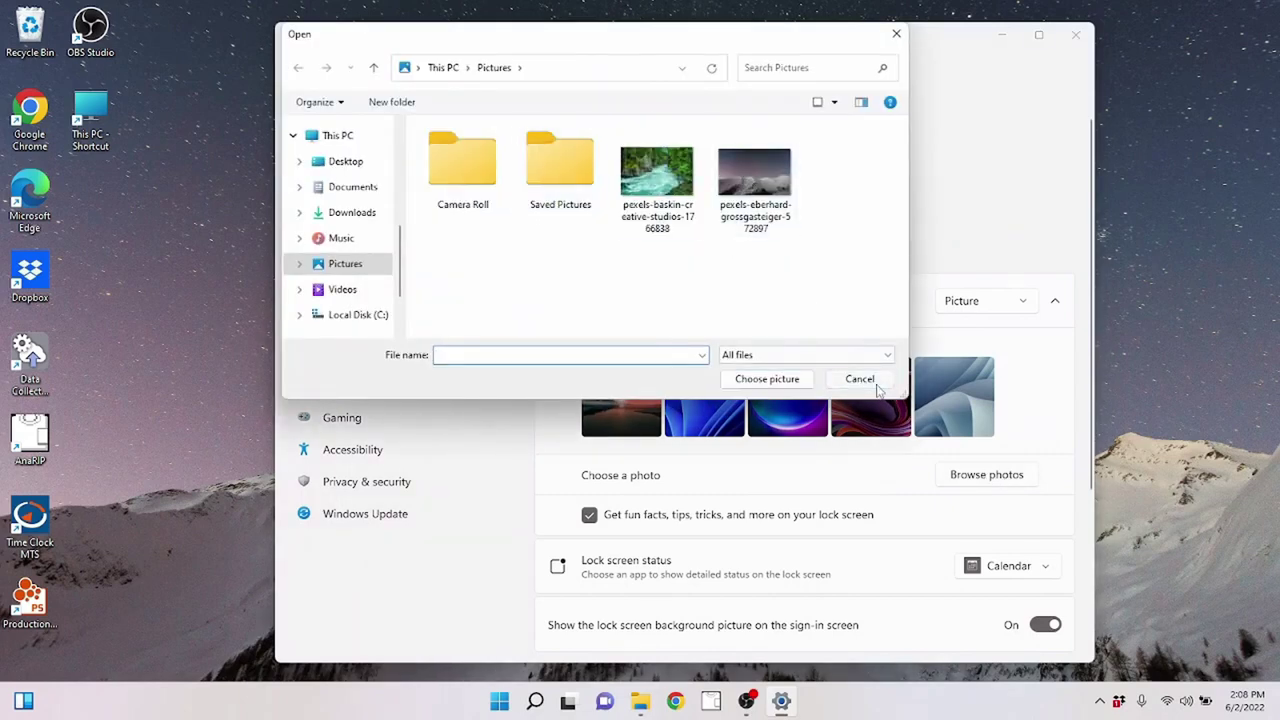
{"action": "left_click", "coordinate": [610, 82]}
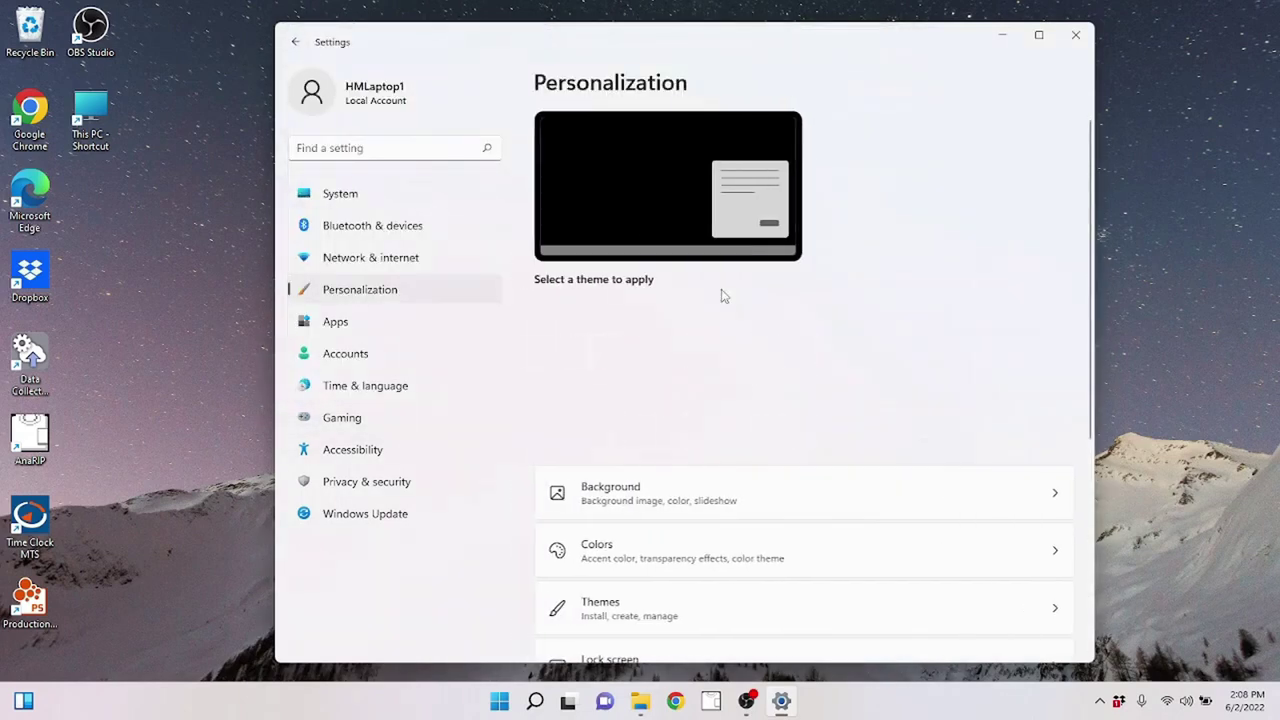
- View the keyboard size and theme options in the Touch keyboard settings and return to the Personalization overview
{"action": "scroll", "coordinate": [720, 409], "scroll_direction": "down", "scroll_amount": 3}
{"action": "scroll", "coordinate": [720, 414], "scroll_direction": "down", "scroll_amount": 1}
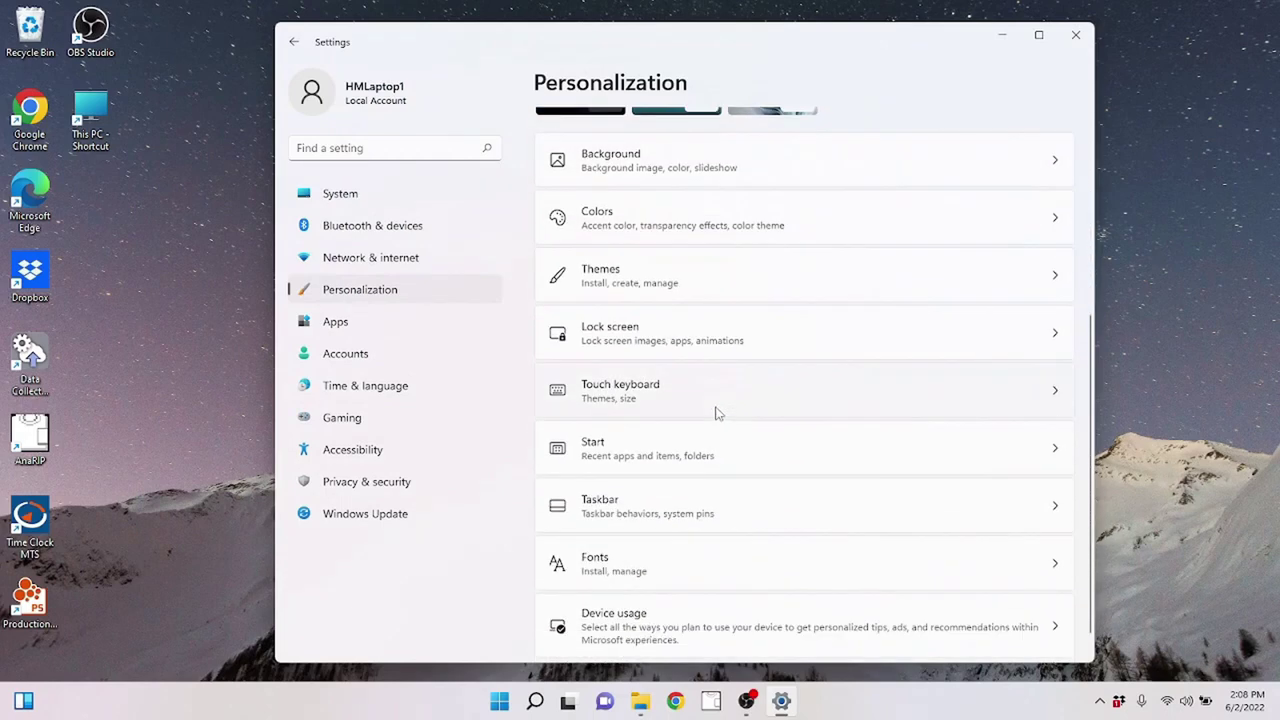
{"action": "scroll", "coordinate": [714, 399], "scroll_direction": "down", "scroll_amount": 1}
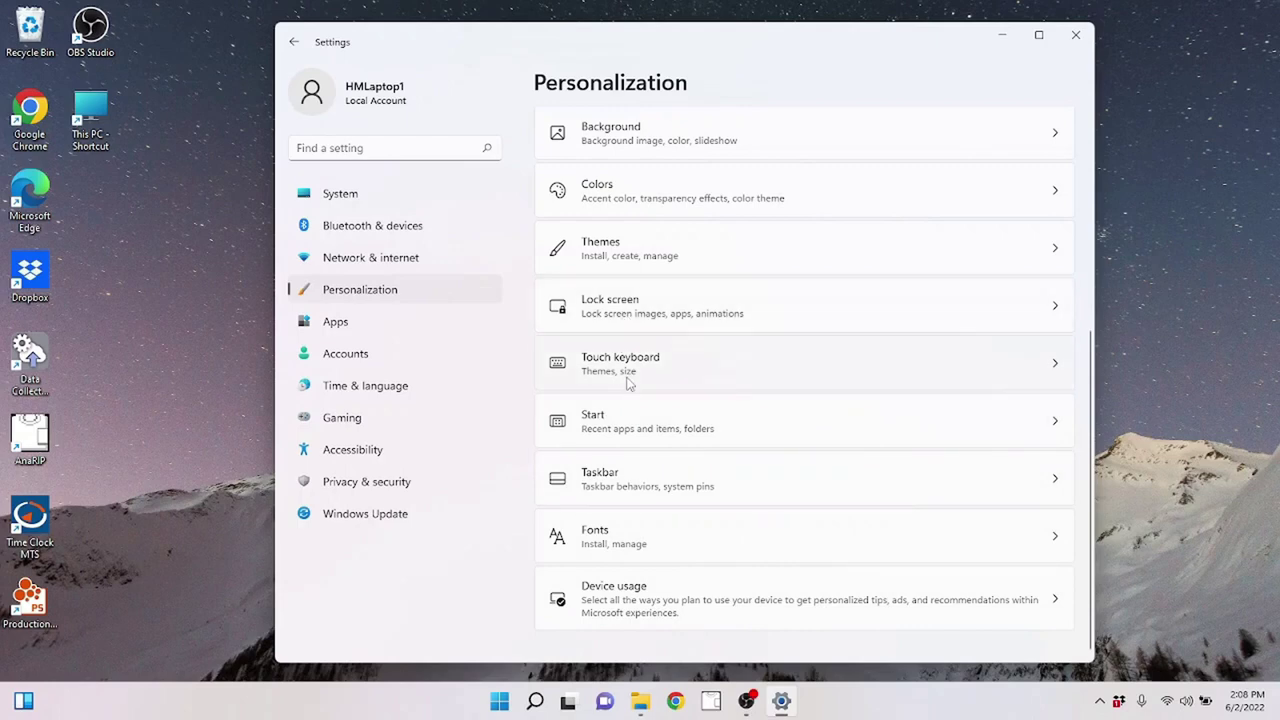
{"action": "left_click", "coordinate": [688, 362]}
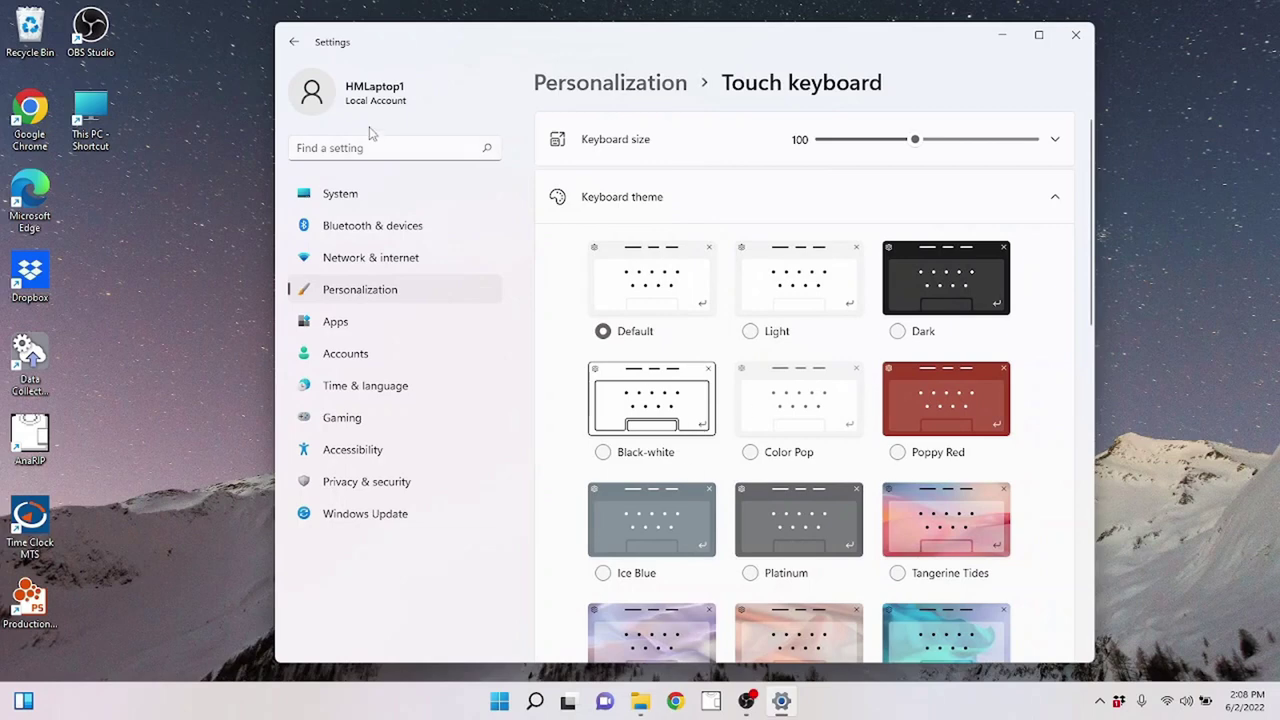
{"action": "left_click", "coordinate": [294, 41]}
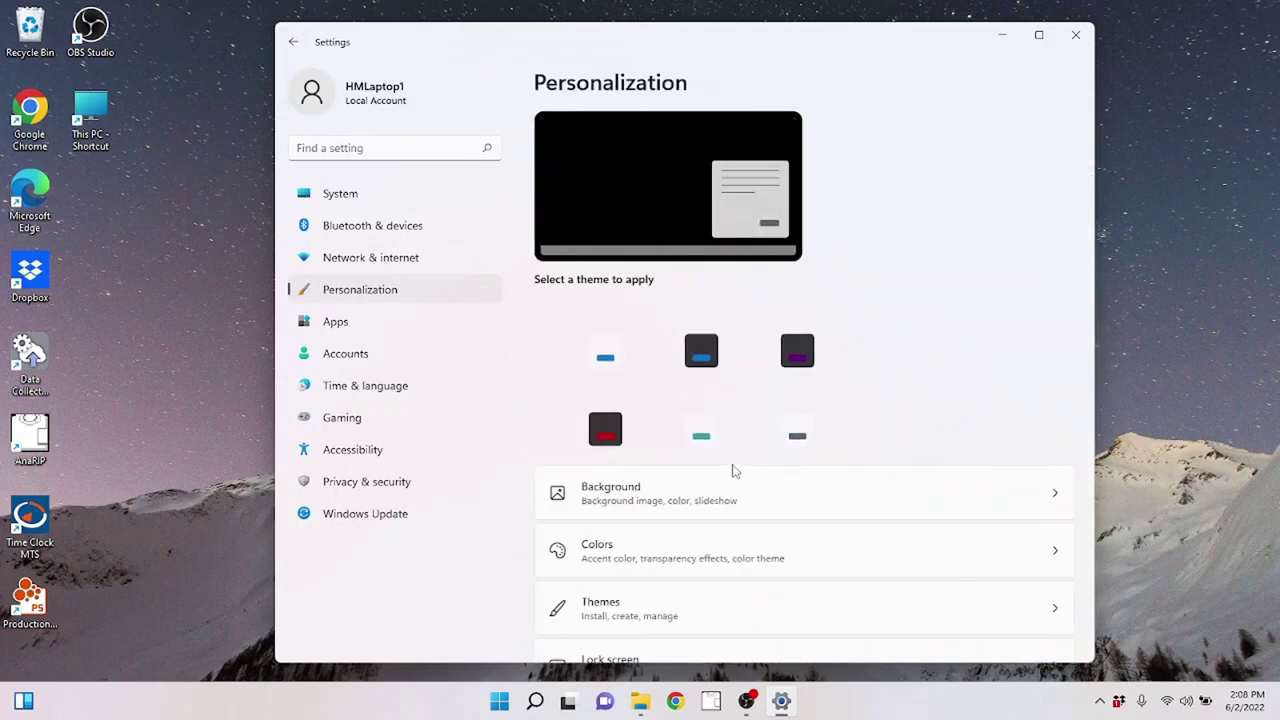
- Toggle Show most used apps in the Start settings and return to the Personalization overview
{"action": "scroll", "coordinate": [717, 517], "scroll_direction": "down", "scroll_amount": 5}
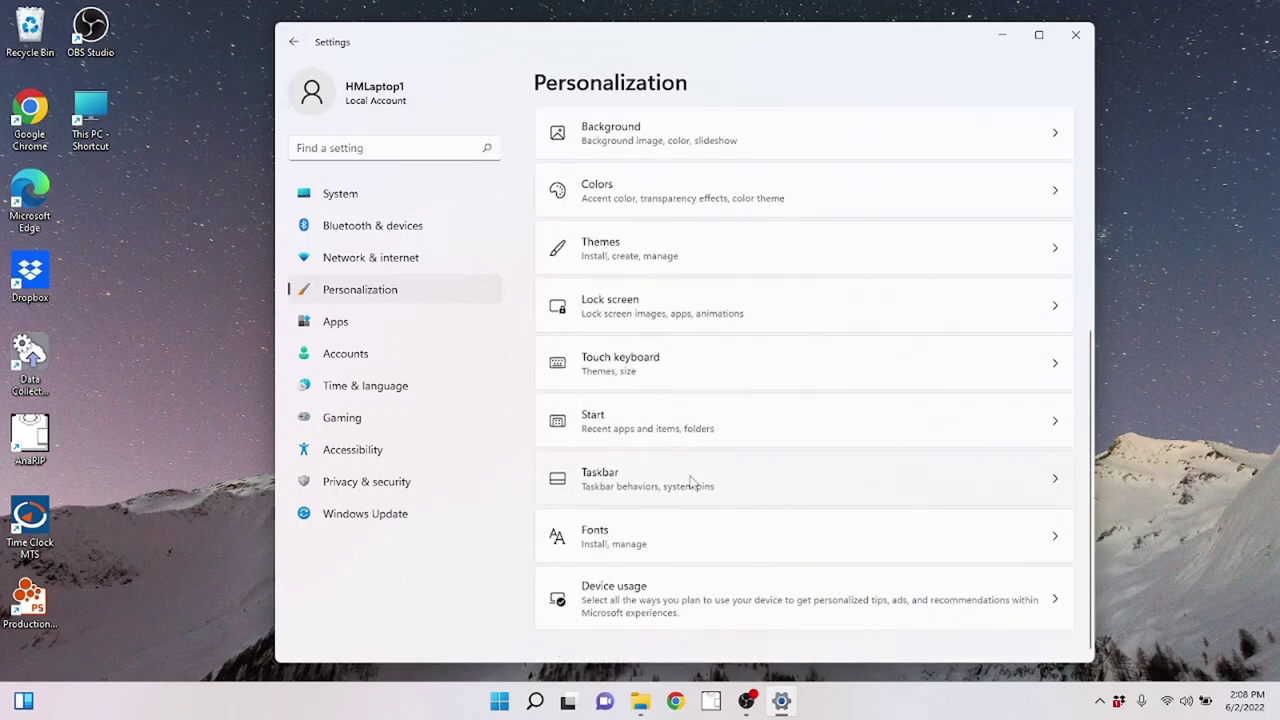
{"action": "left_click", "coordinate": [618, 432]}
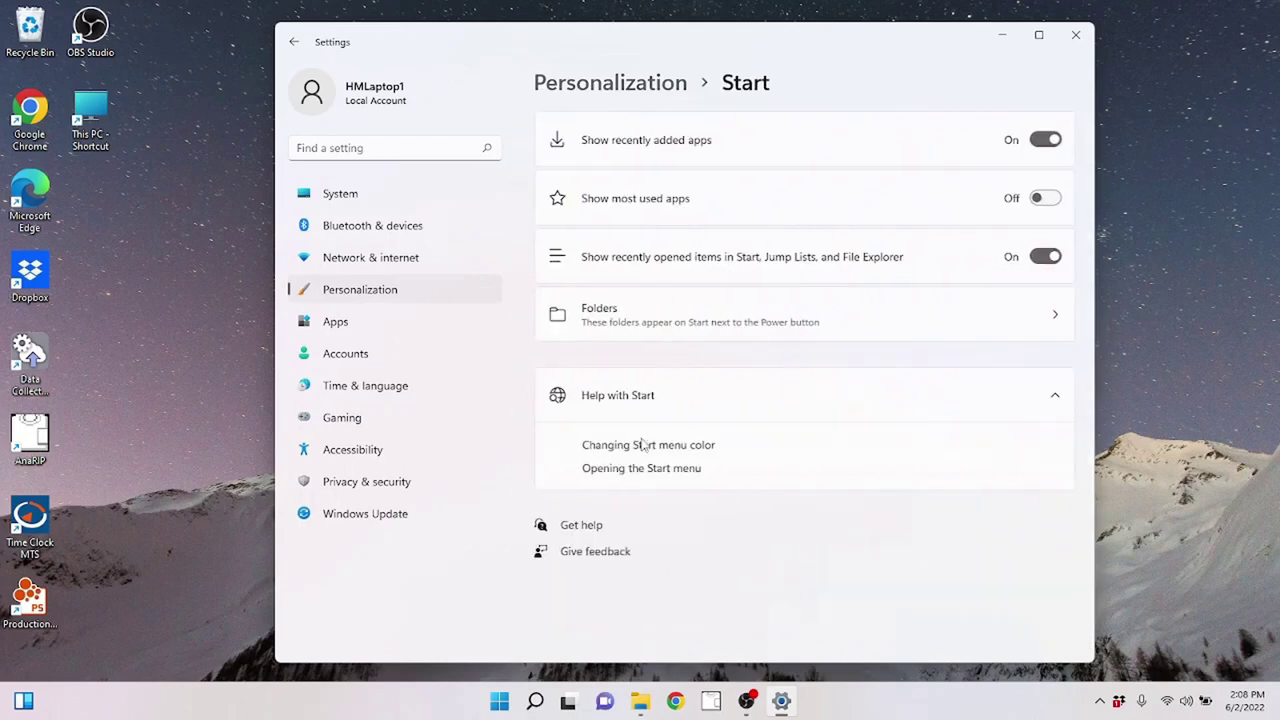
{"action": "left_click", "coordinate": [1036, 199]}
{"action": "key", "text": "alt+Left"}
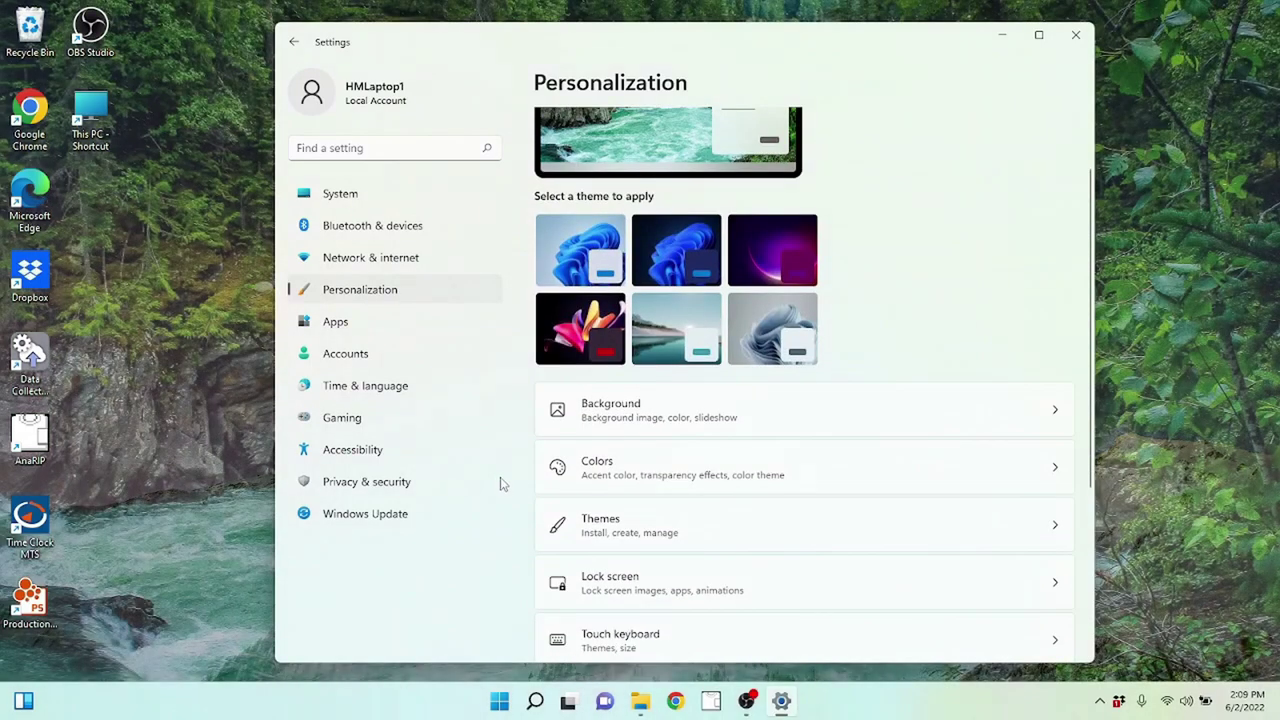
{"action": "scroll", "coordinate": [651, 466], "scroll_direction": "down", "scroll_amount": 3}
{"action": "scroll", "coordinate": [651, 466], "scroll_direction": "up", "scroll_amount": 2}
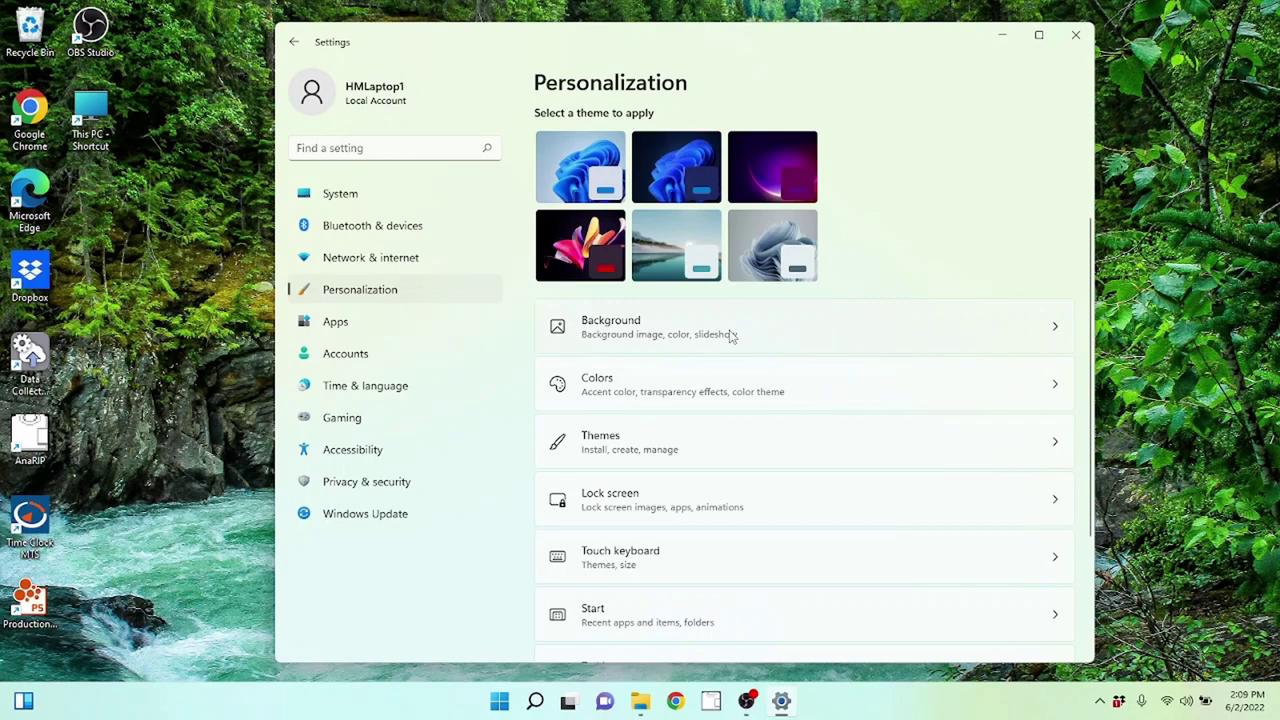
{"action": "scroll", "coordinate": [930, 390], "scroll_direction": "up", "scroll_amount": 2}
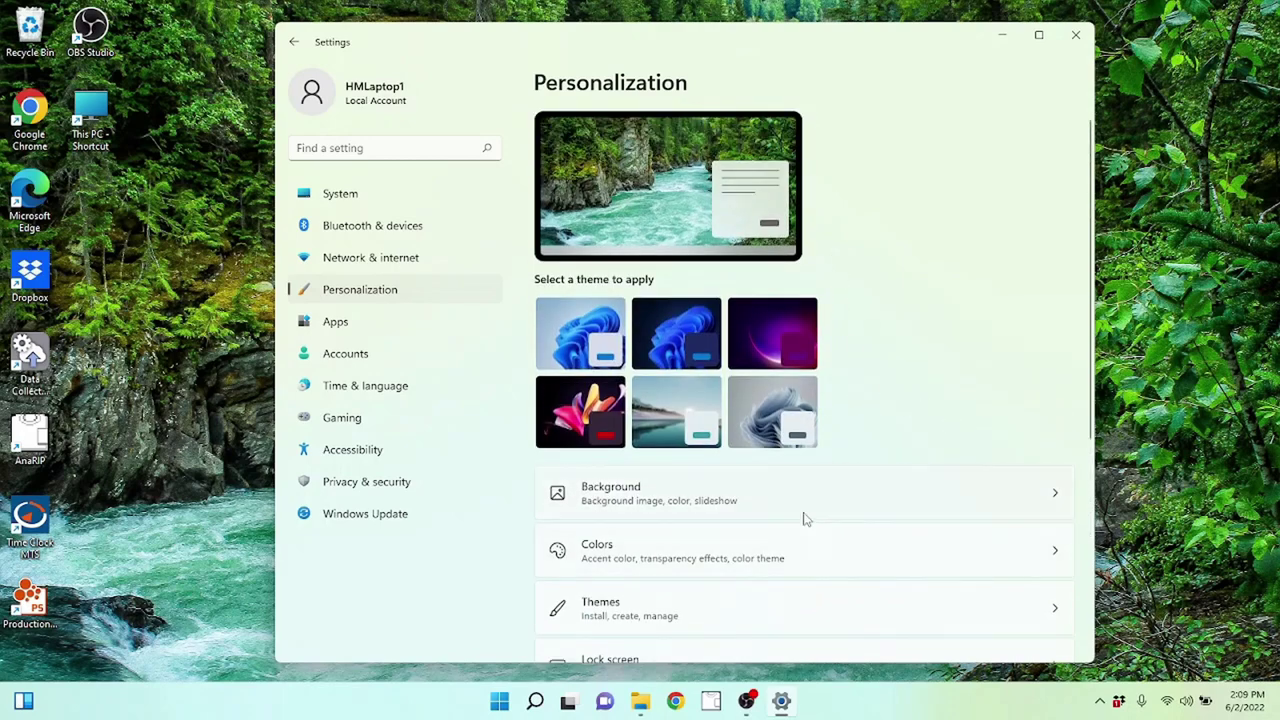
{"action": "scroll", "coordinate": [757, 467], "scroll_direction": "down", "scroll_amount": 3}
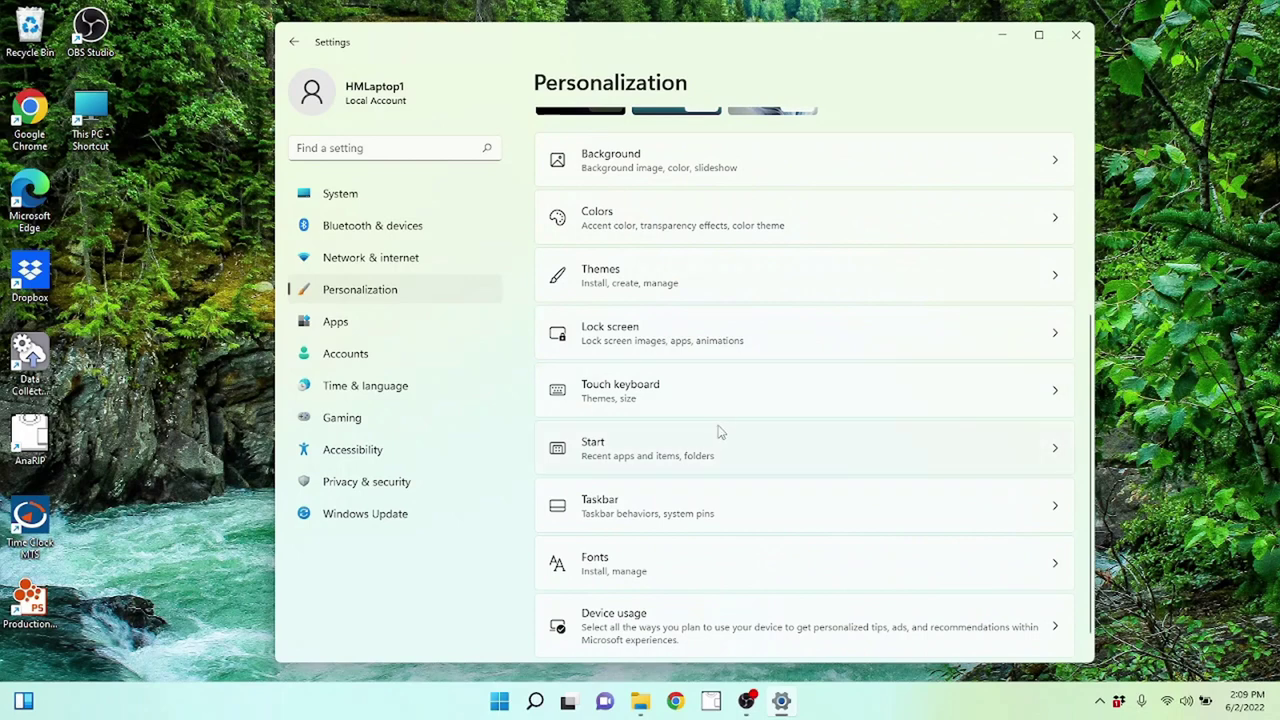
{"action": "scroll", "coordinate": [740, 430], "scroll_direction": "up", "scroll_amount": 3}
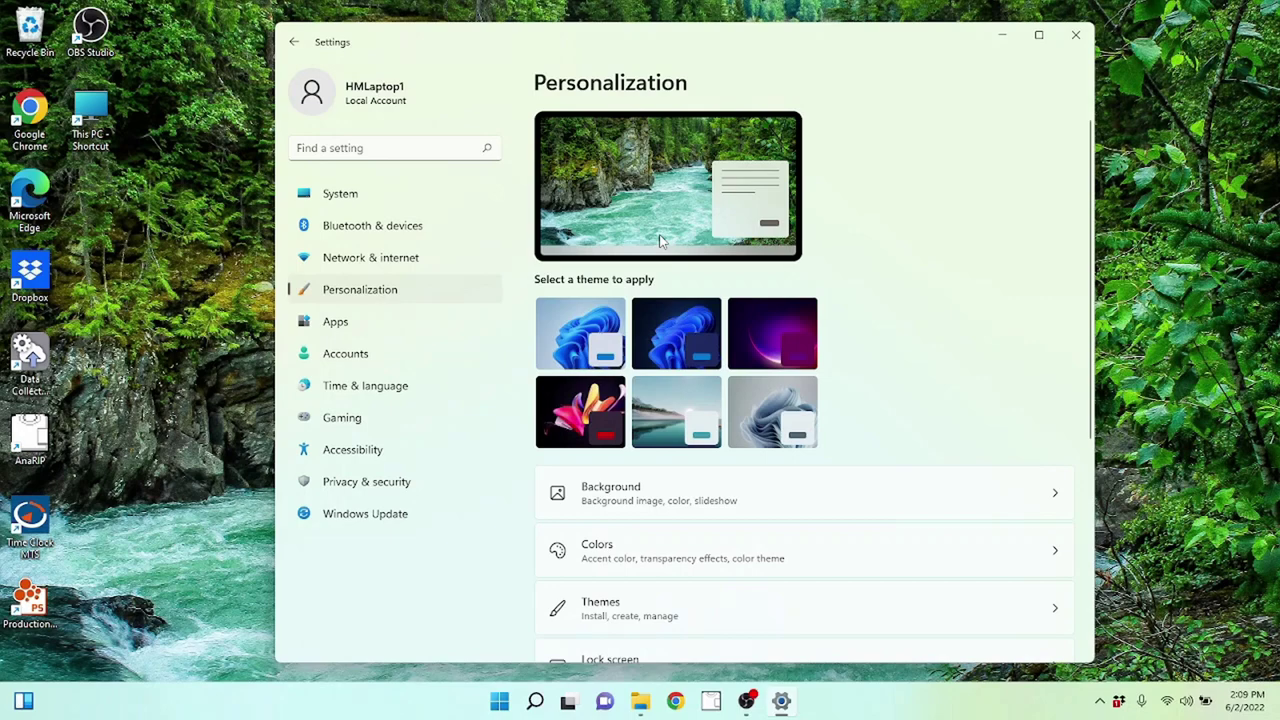
- Search the settings for "screen saver", open Change screen saver, and move its dialog away from the screen corner
{"action": "left_click", "coordinate": [370, 148]}
{"action": "type", "text": "screen s"}
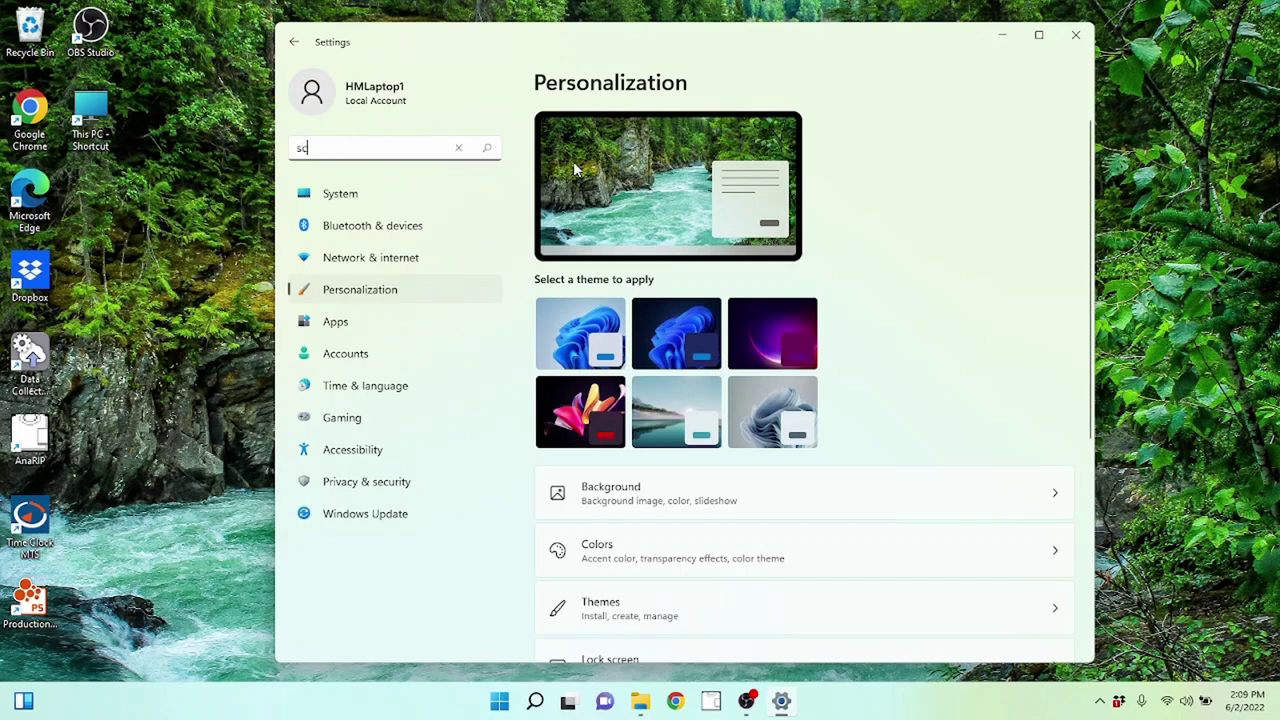
{"action": "key", "text": "BackSpace"}
{"action": "type", "text": "saver"}
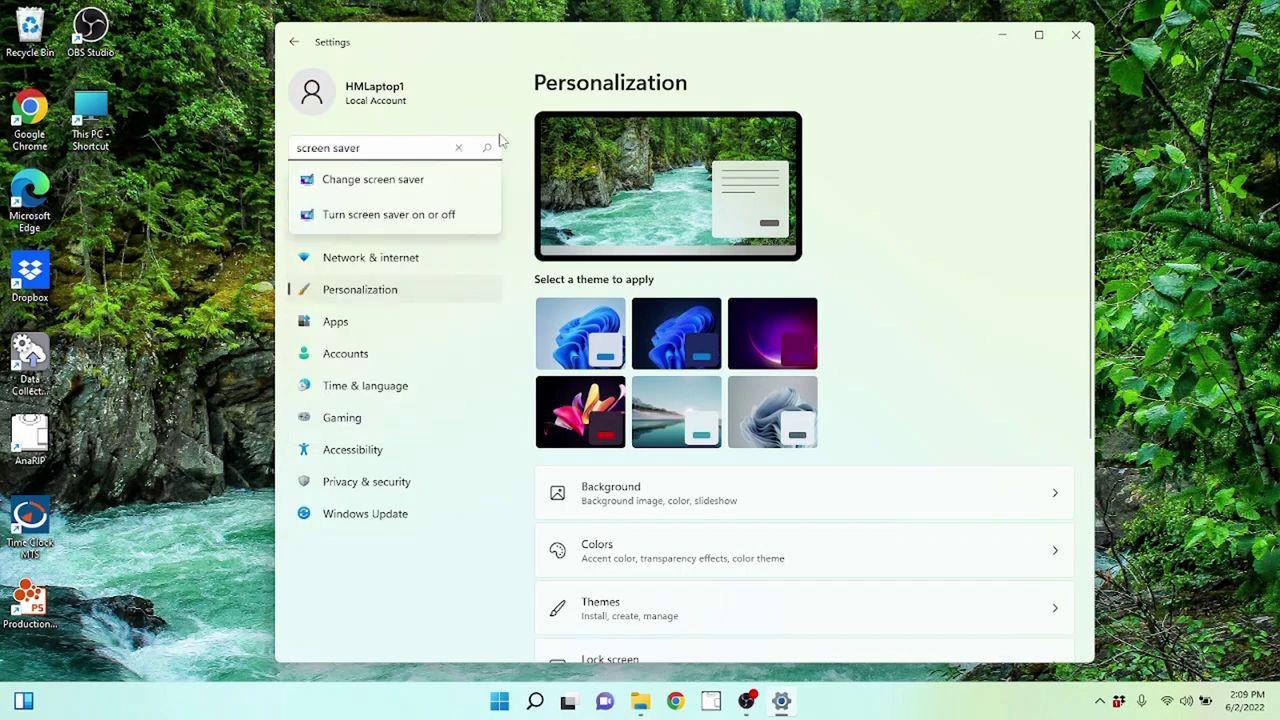
{"action": "left_click", "coordinate": [387, 187]}
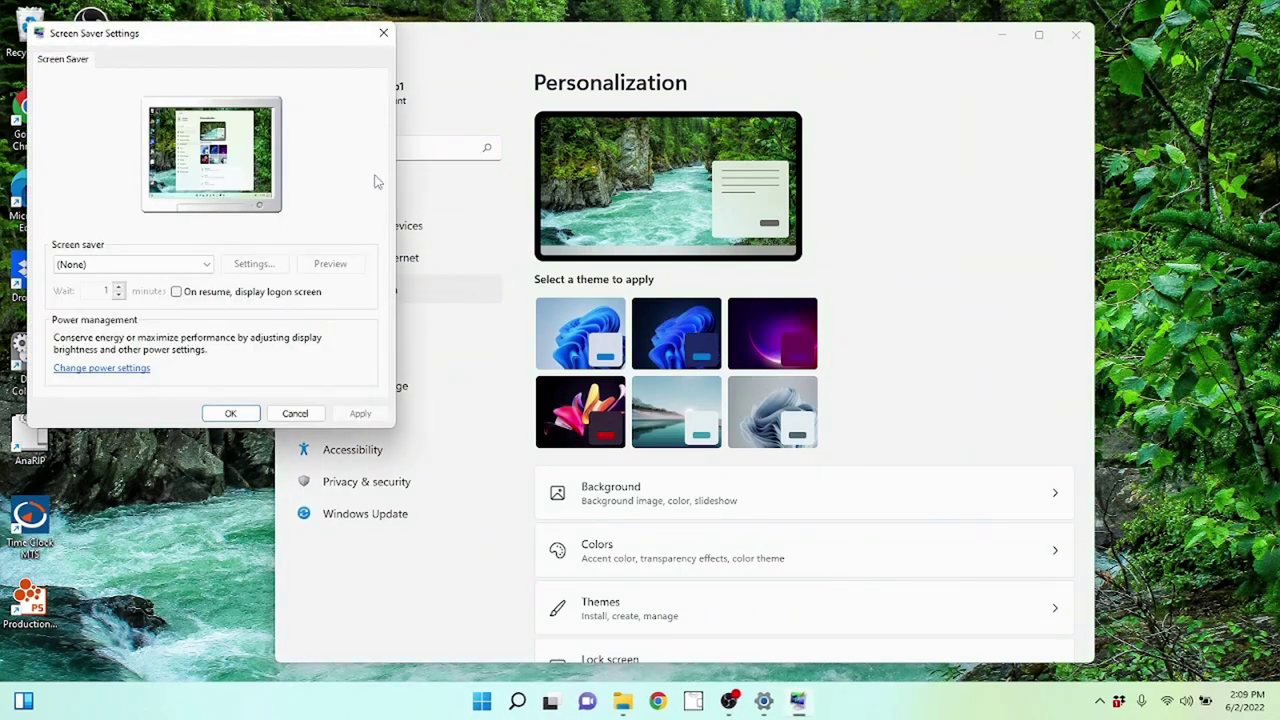
{"action": "left_click_drag", "start_coordinate": [255, 42], "coordinate": [395, 86]}
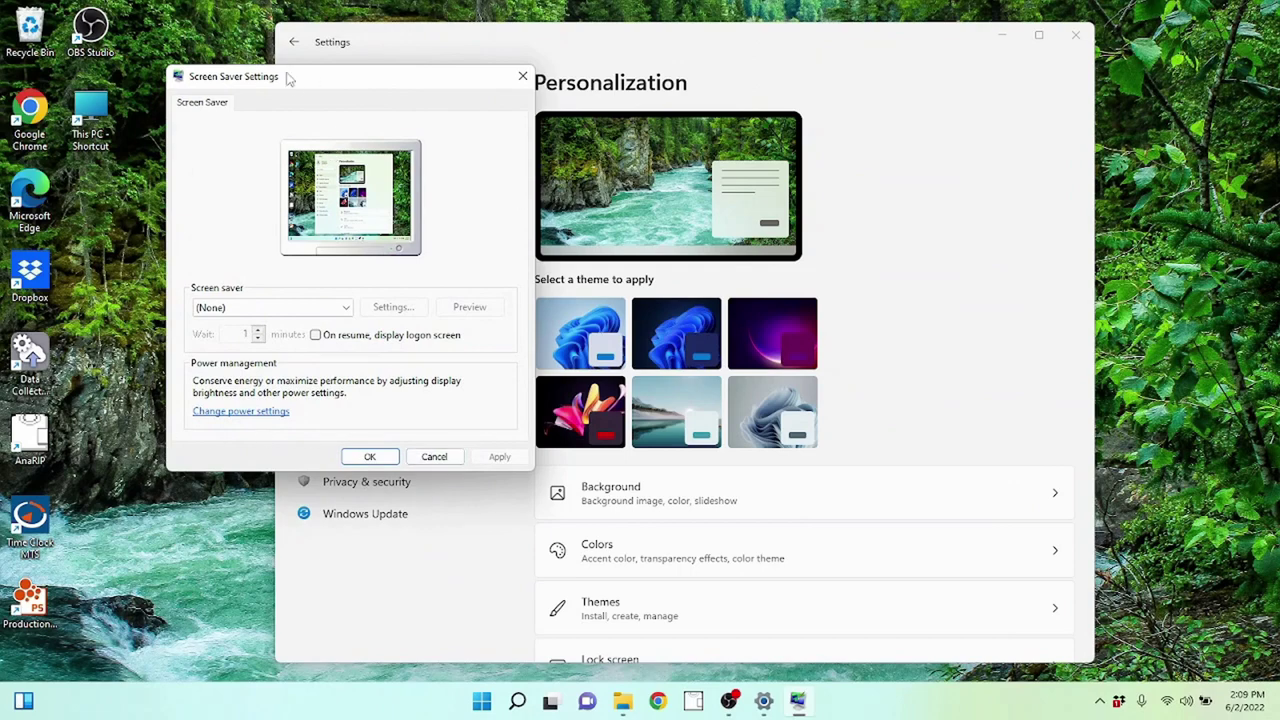
{"action": "left_click_drag", "start_coordinate": [288, 78], "coordinate": [315, 106]}
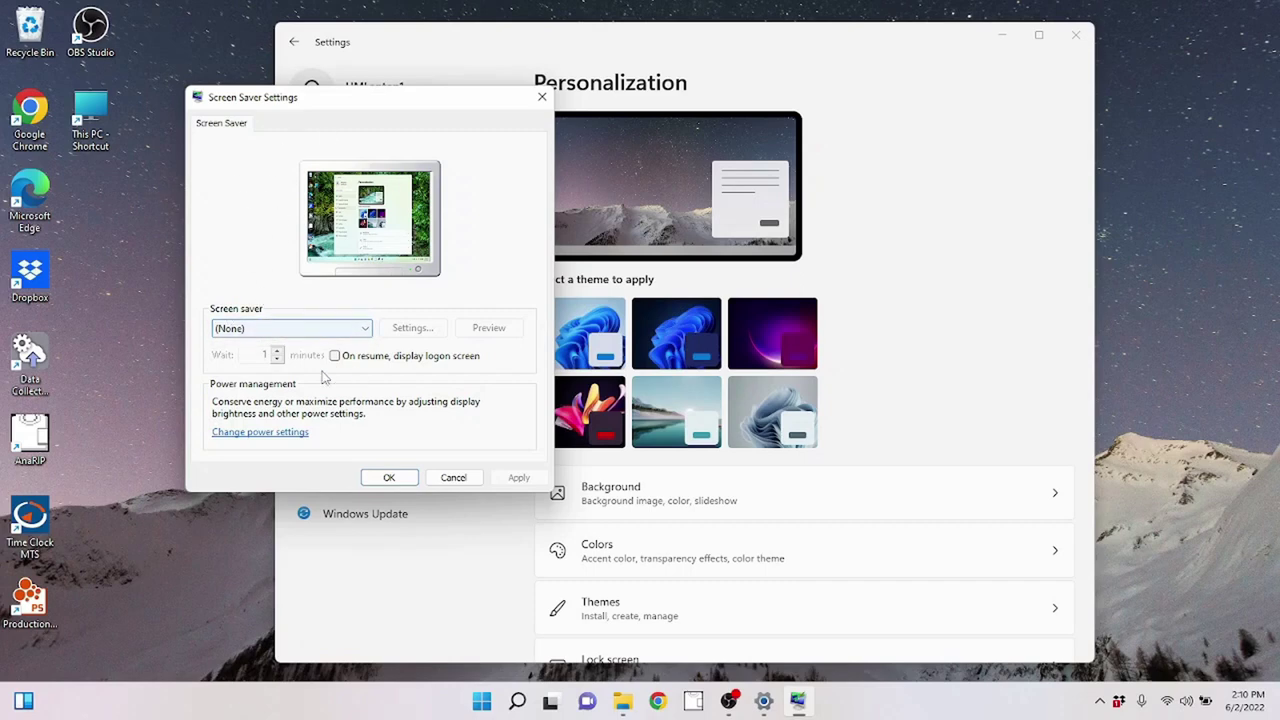
- Choose the Bubbles screen saver and preview it full screen
{"action": "left_click", "coordinate": [246, 332]}
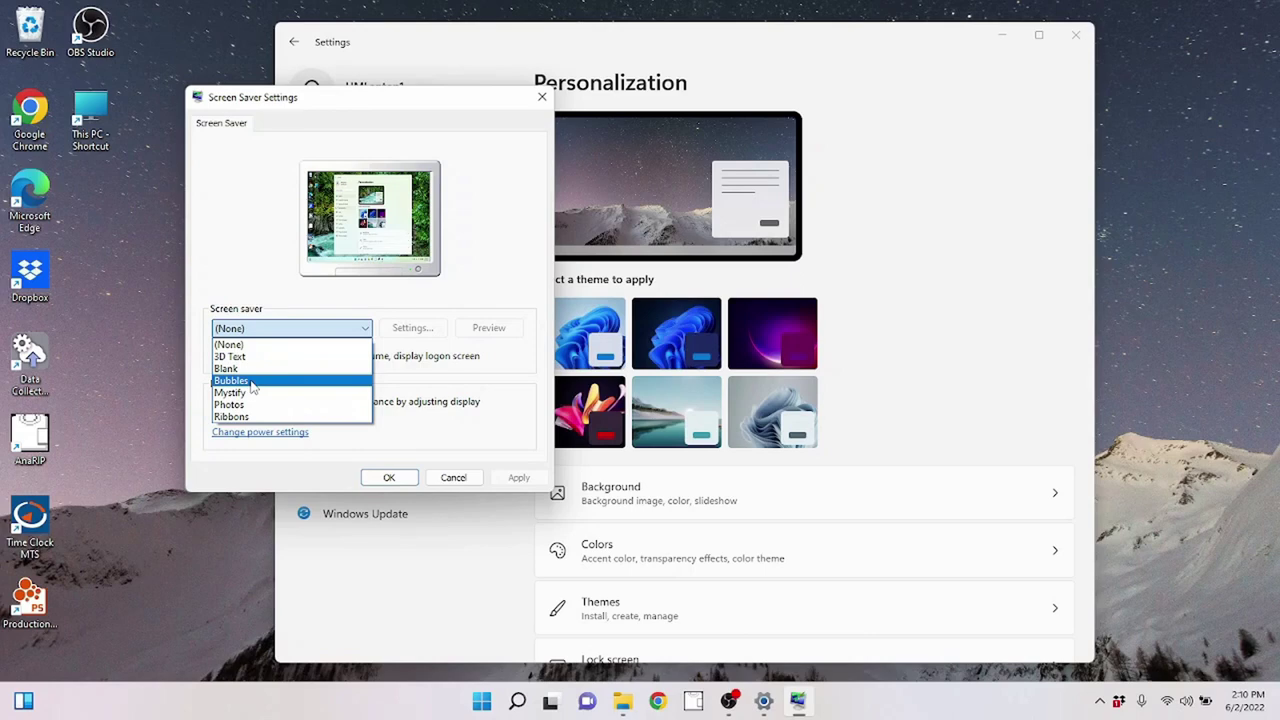
{"action": "left_click", "coordinate": [252, 386]}
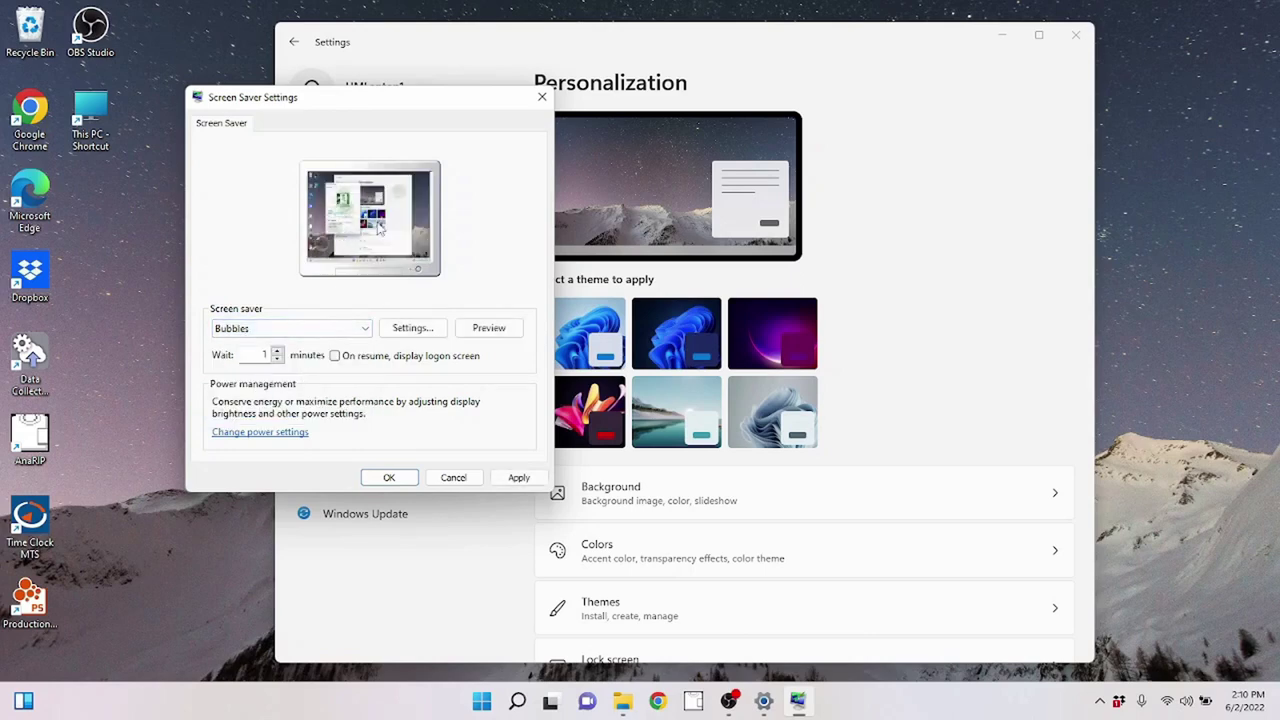
{"action": "left_click", "coordinate": [487, 328]}
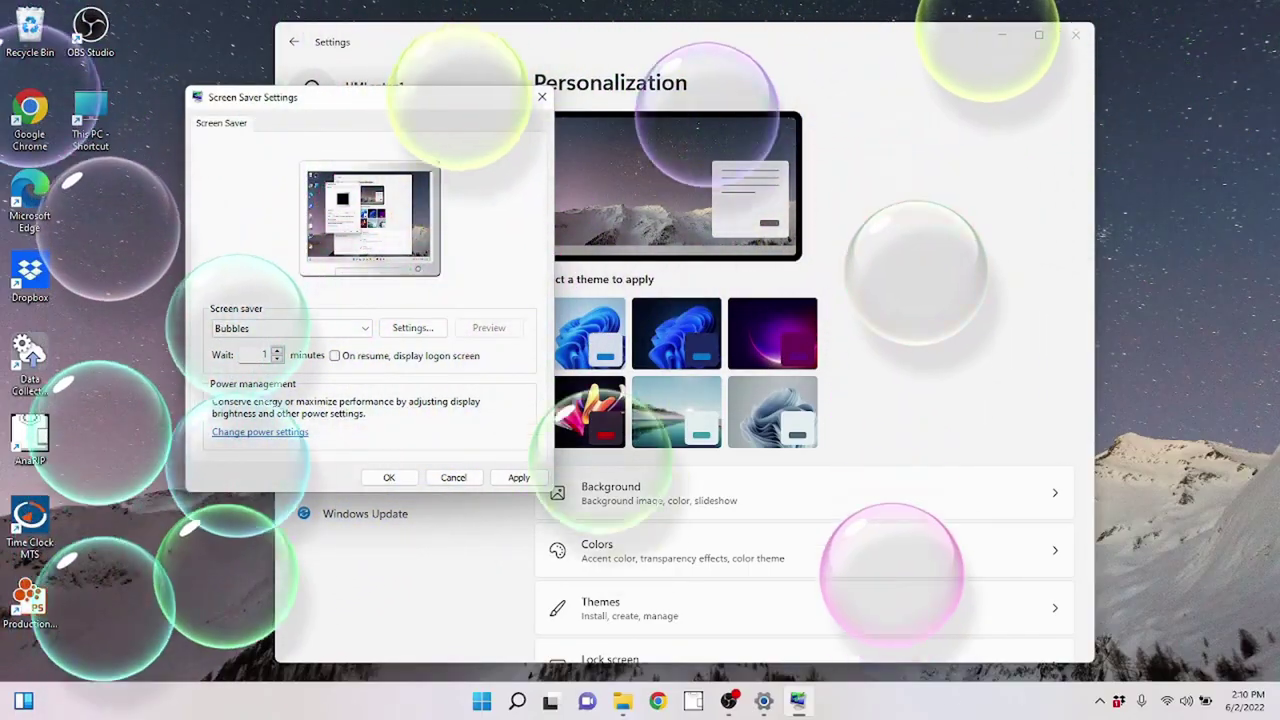
{"action": "mouse_move", "coordinate": [307, 326]}
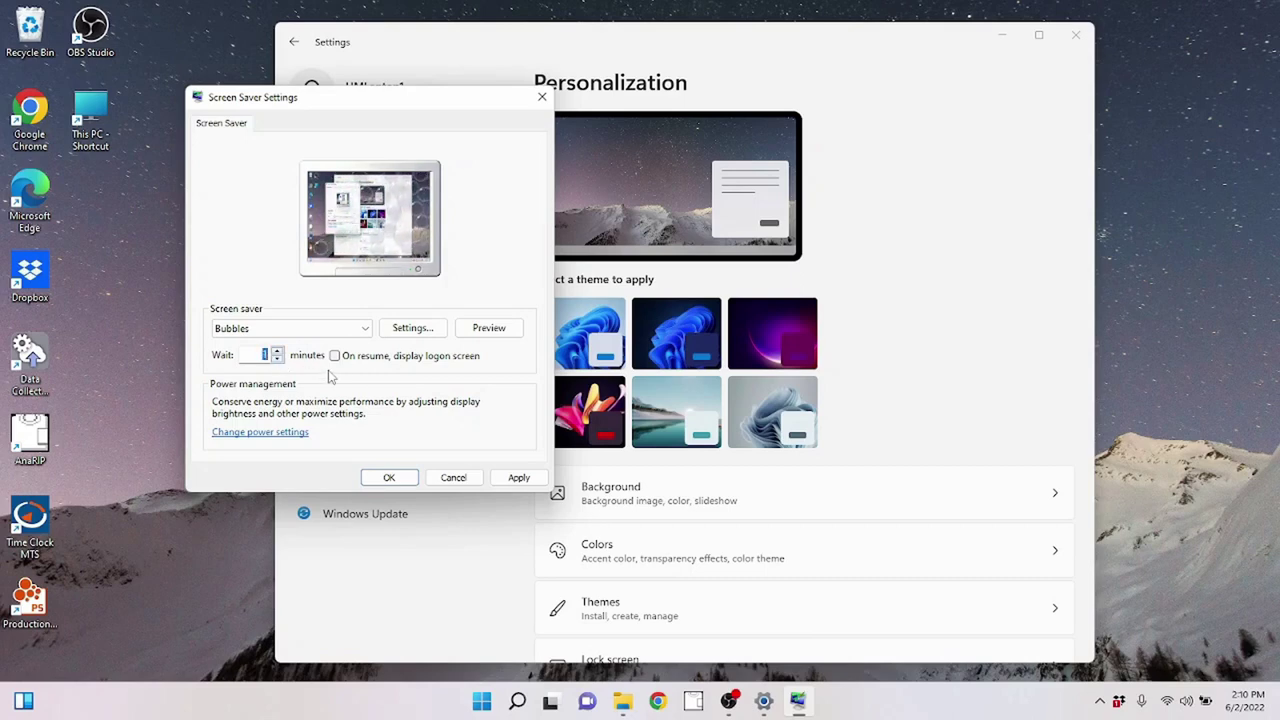
- Choose the Photos screen saver, check its slide show settings without saving, and cancel the Screen Saver Settings dialog
{"action": "left_click", "coordinate": [310, 333]}
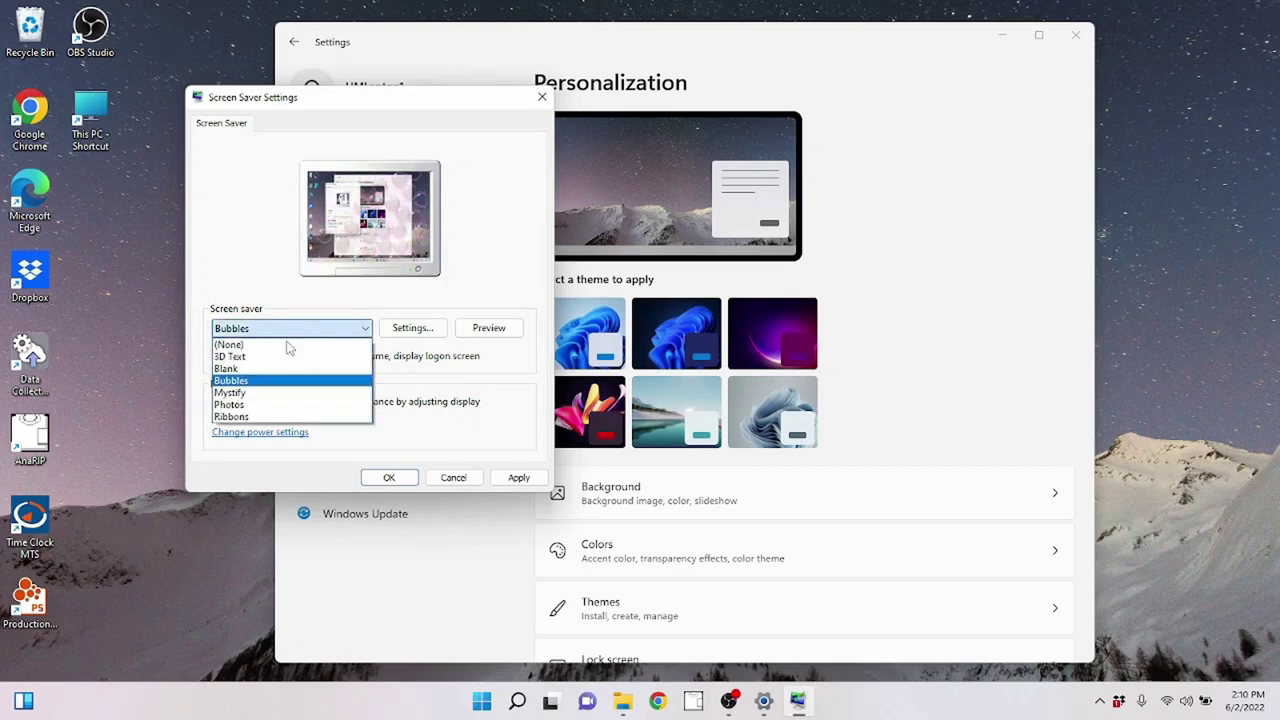
{"action": "left_click", "coordinate": [253, 405]}
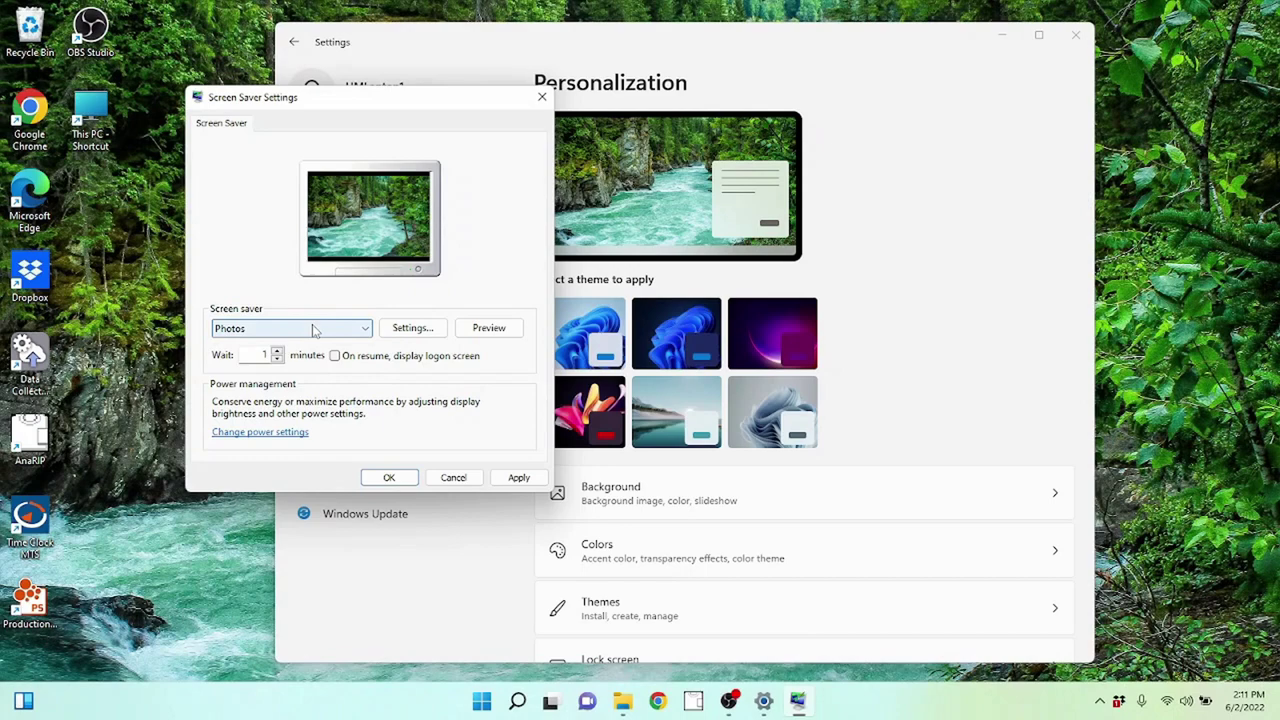
{"action": "left_click", "coordinate": [409, 334]}
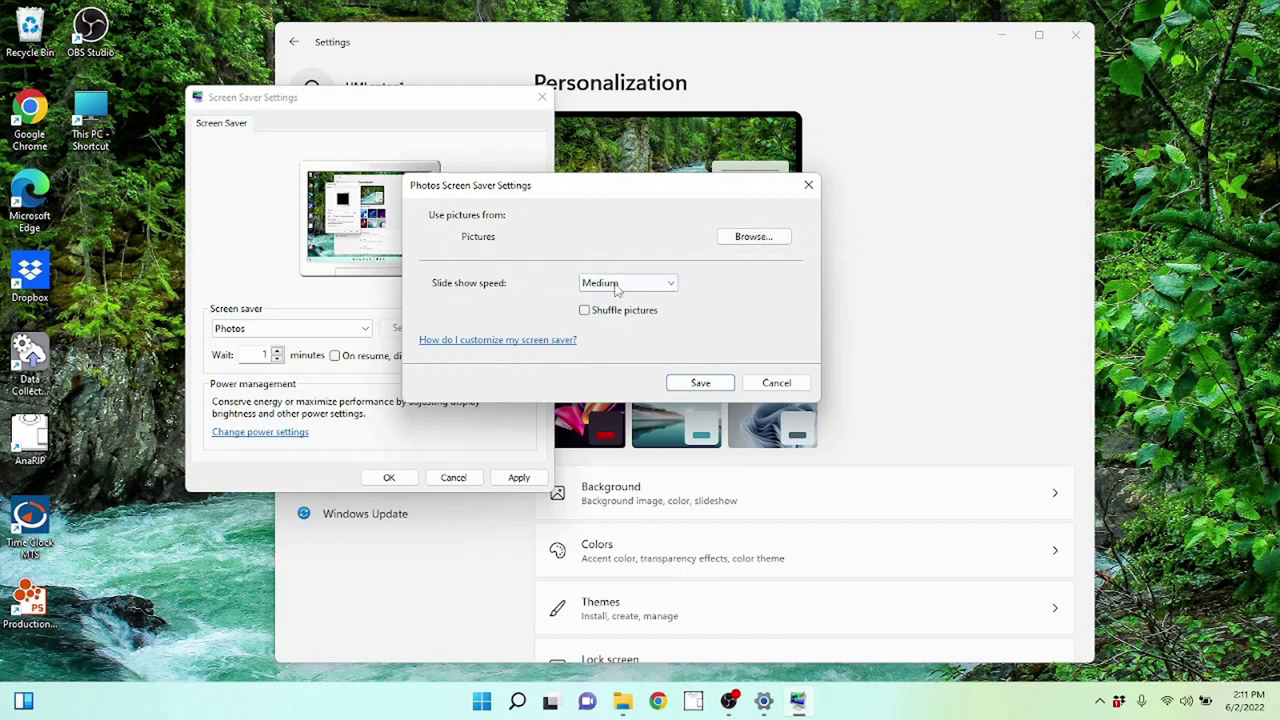
{"action": "left_click", "coordinate": [776, 382]}
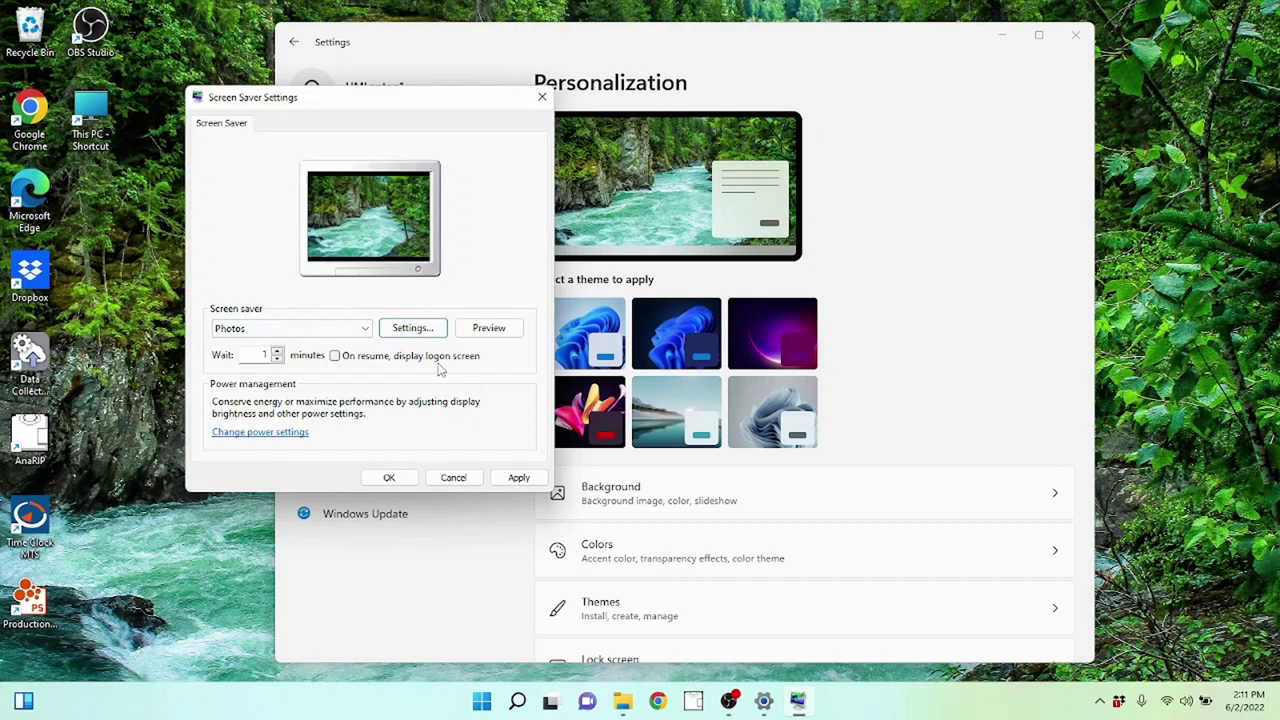
{"action": "left_click_drag", "start_coordinate": [378, 100], "coordinate": [890, 105]}
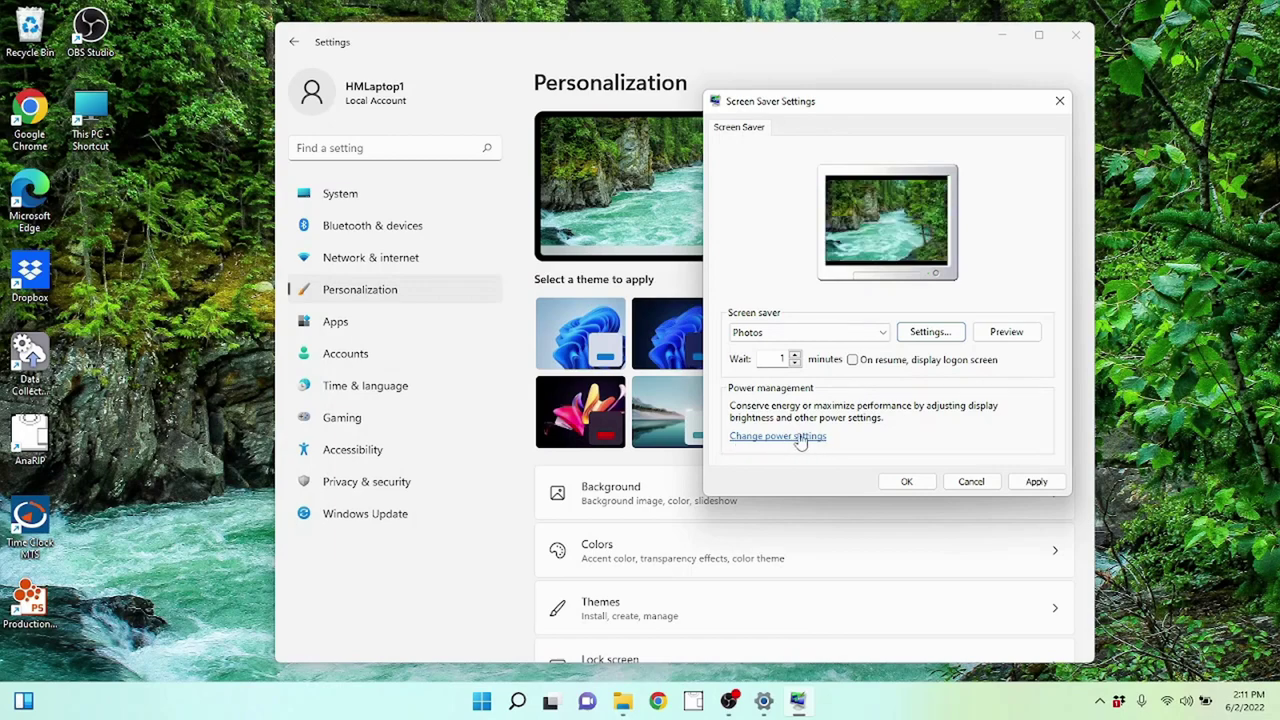
{"action": "left_click", "coordinate": [971, 482]}
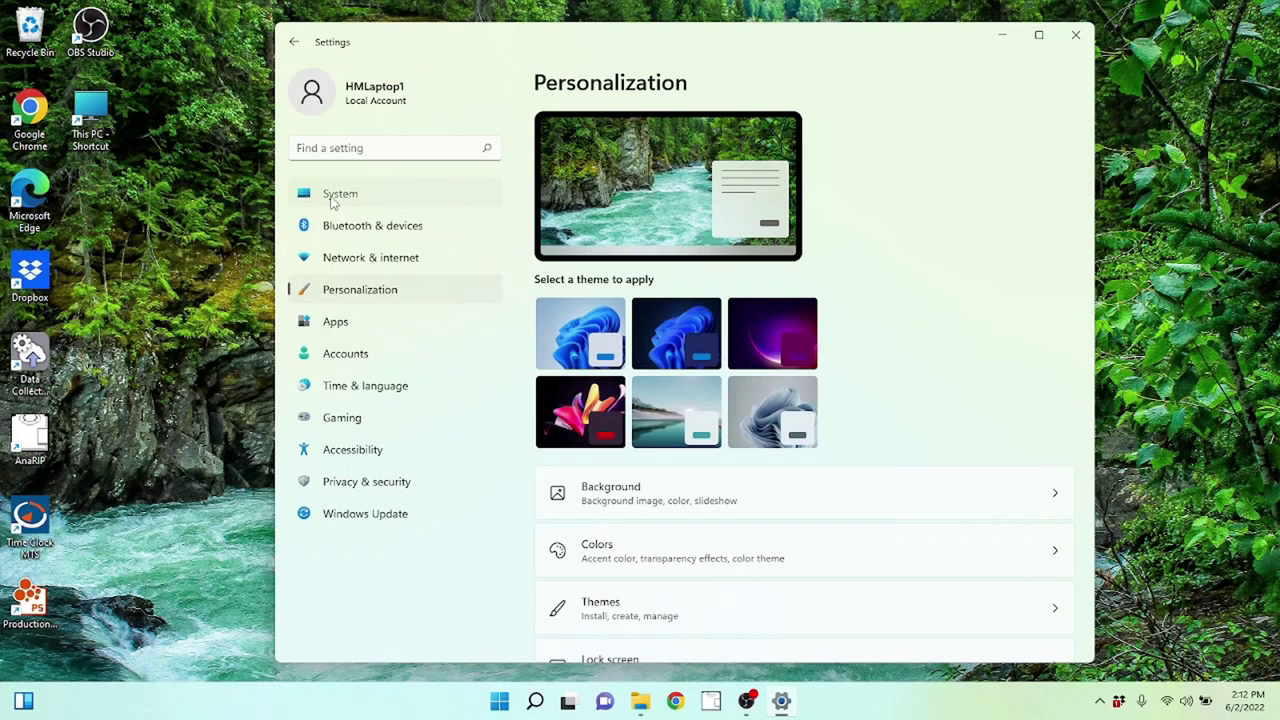
- Open the Power & battery settings in the System category
{"action": "left_click", "coordinate": [333, 196]}
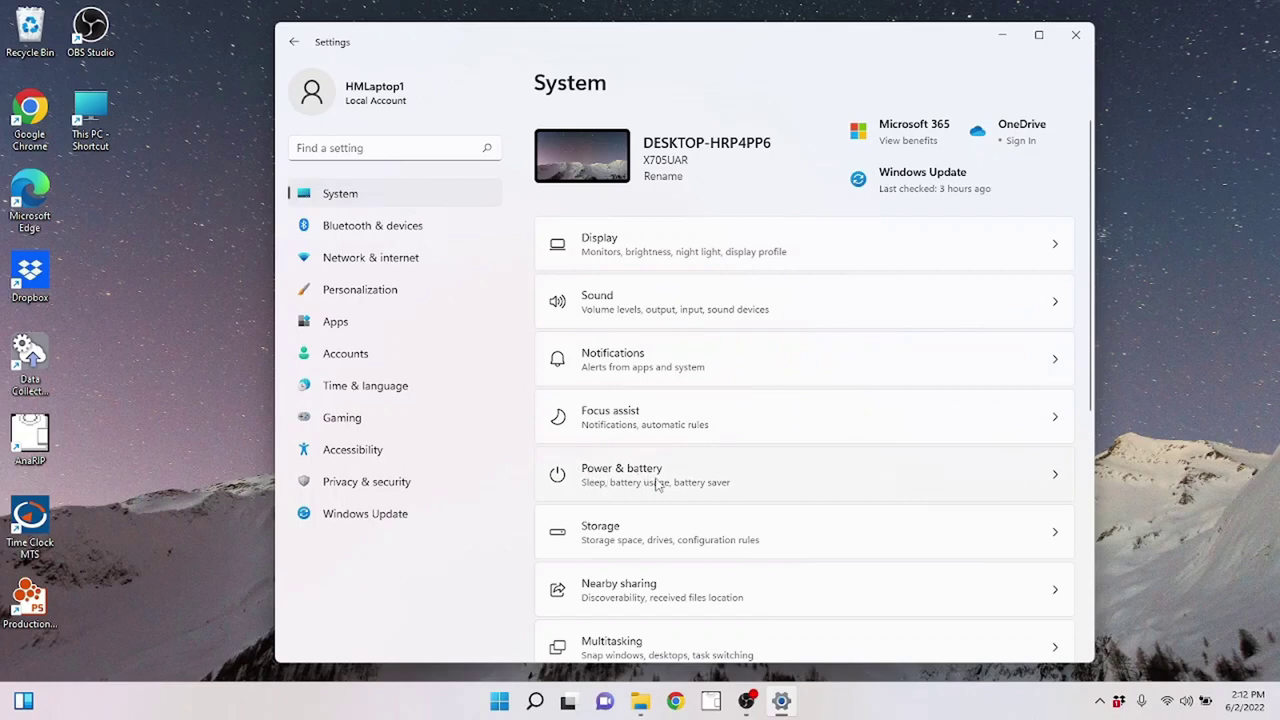
{"action": "left_click", "coordinate": [658, 484]}
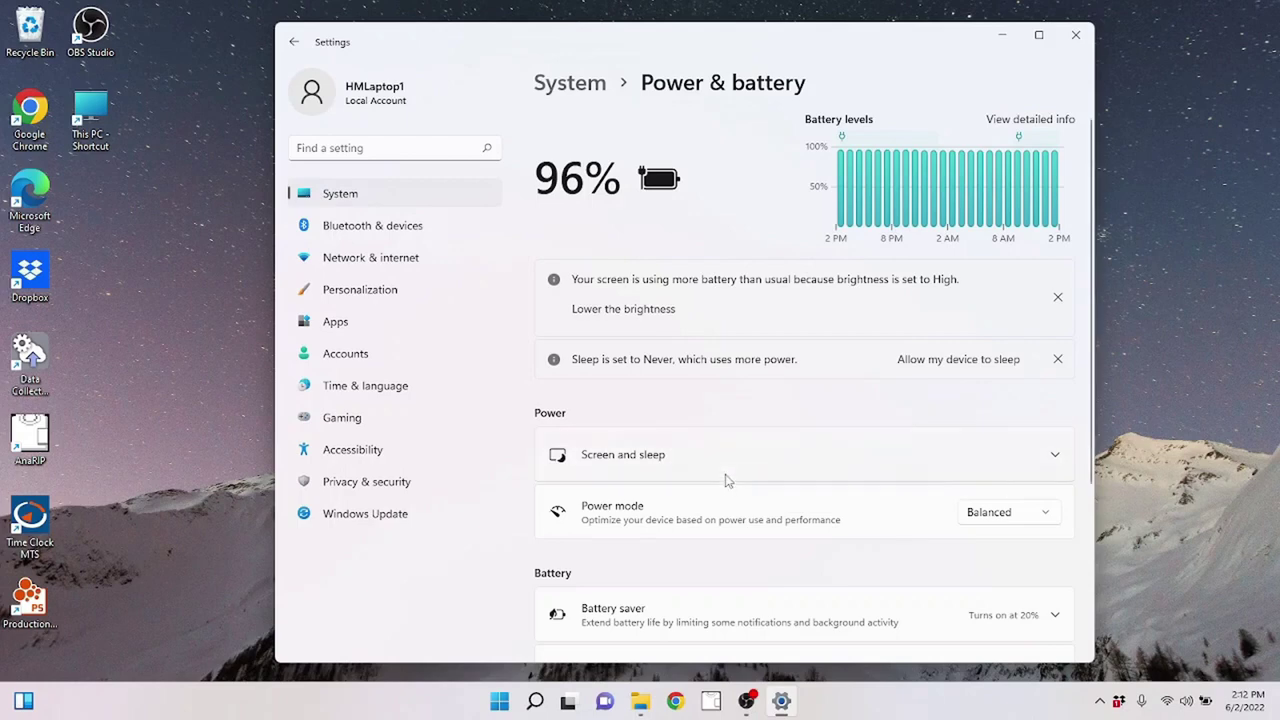
- Look over the Power & battery page and apply the recommendation to allow the device to sleep
{"action": "scroll", "coordinate": [723, 417], "scroll_direction": "down", "scroll_amount": 3}
{"action": "scroll", "coordinate": [720, 434], "scroll_direction": "up", "scroll_amount": 3}
{"action": "scroll", "coordinate": [724, 430], "scroll_direction": "down", "scroll_amount": 2}
{"action": "scroll", "coordinate": [740, 210], "scroll_direction": "up", "scroll_amount": 2}
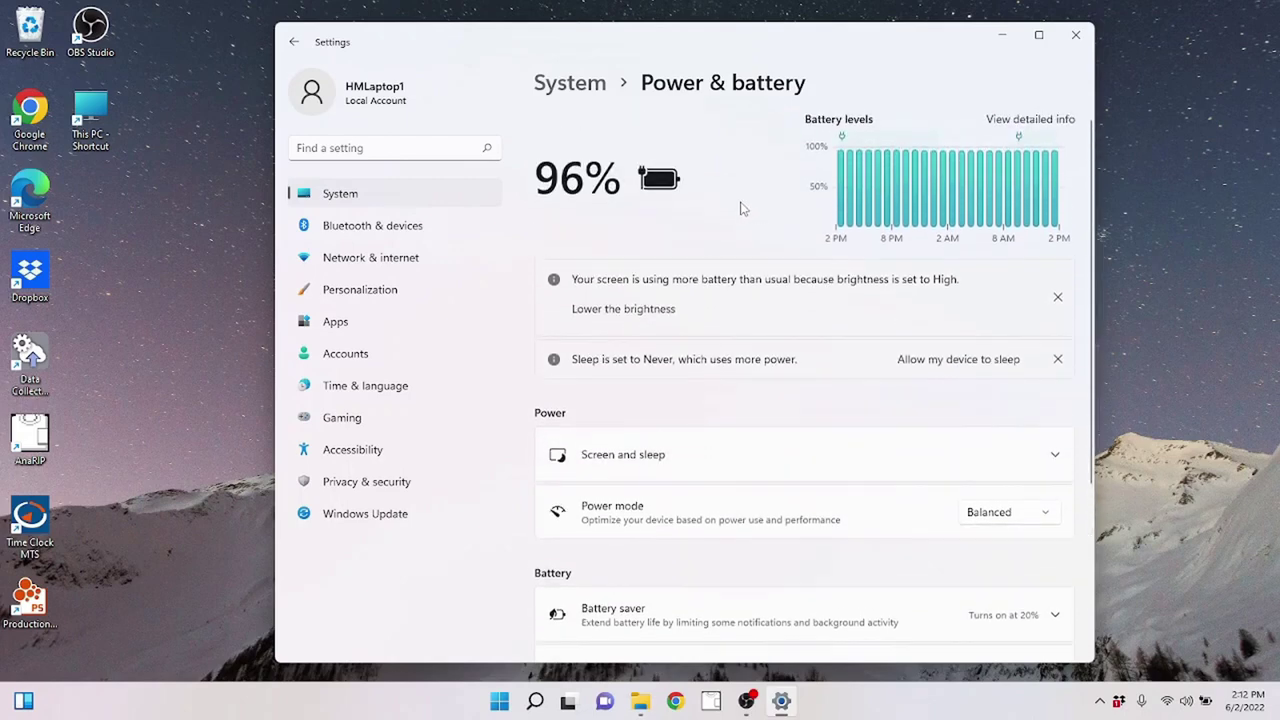
{"action": "scroll", "coordinate": [794, 371], "scroll_direction": "down", "scroll_amount": 2}
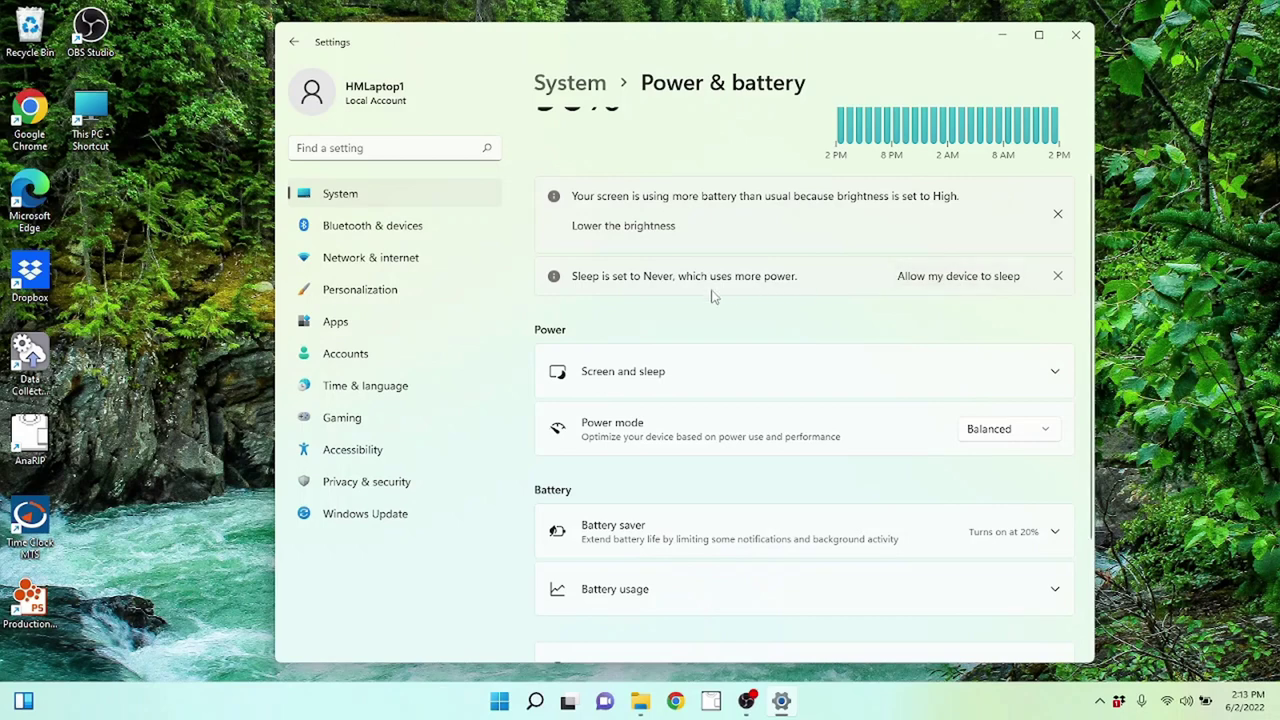
{"action": "left_click", "coordinate": [957, 287]}
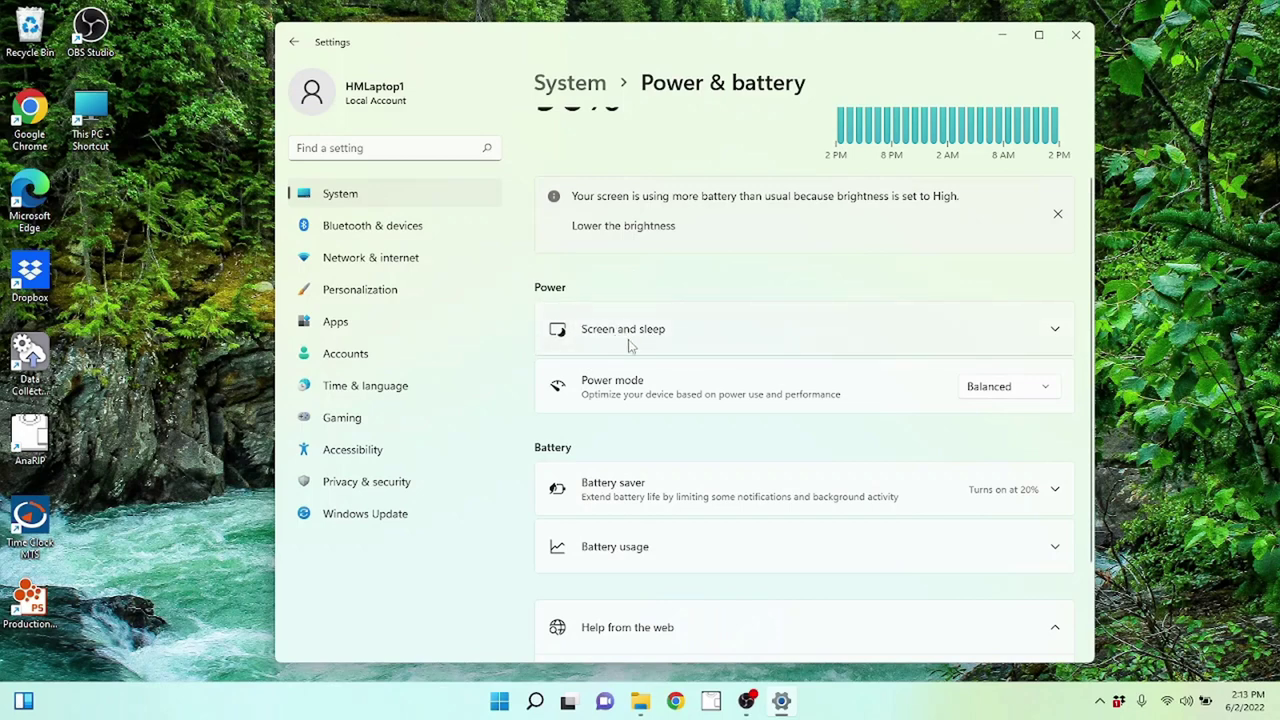
- Expand the Screen and sleep settings and check the timeout choices for turning off the screen on battery power
{"action": "left_click", "coordinate": [889, 337]}
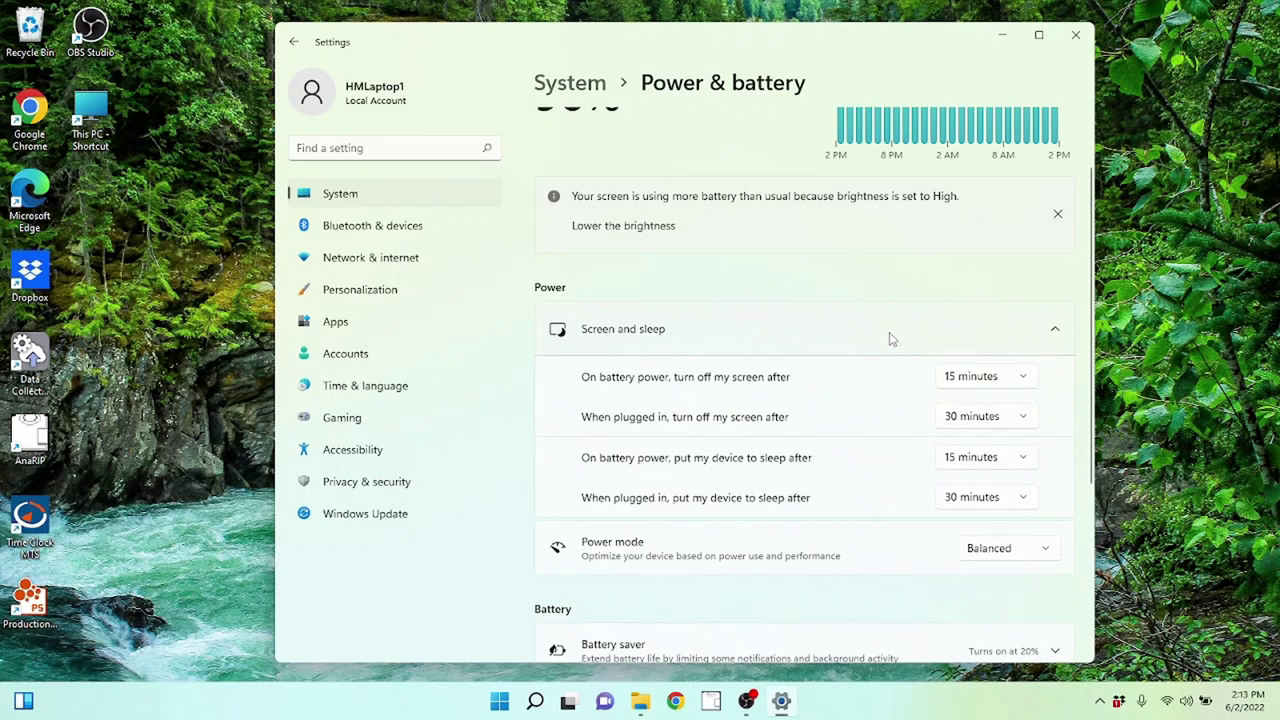
{"action": "scroll", "coordinate": [889, 337], "scroll_direction": "down", "scroll_amount": 1}
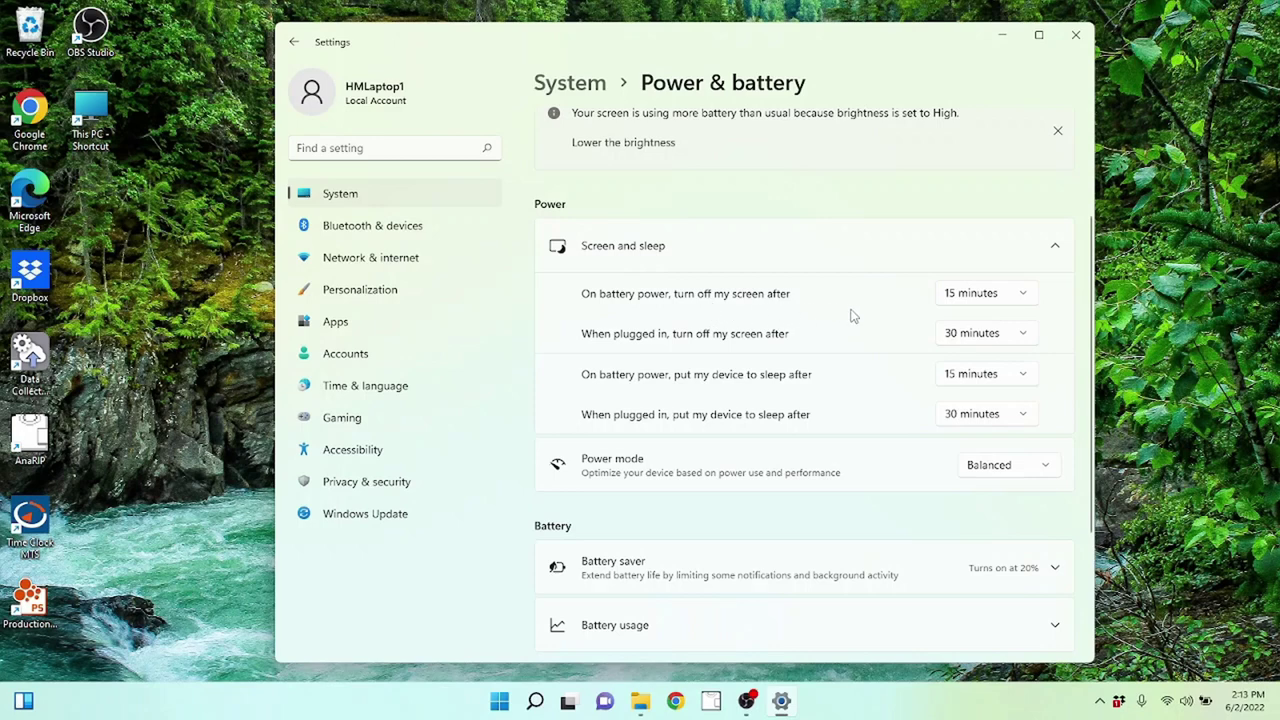
{"action": "left_click", "coordinate": [963, 296]}
{"action": "left_click", "coordinate": [970, 266]}
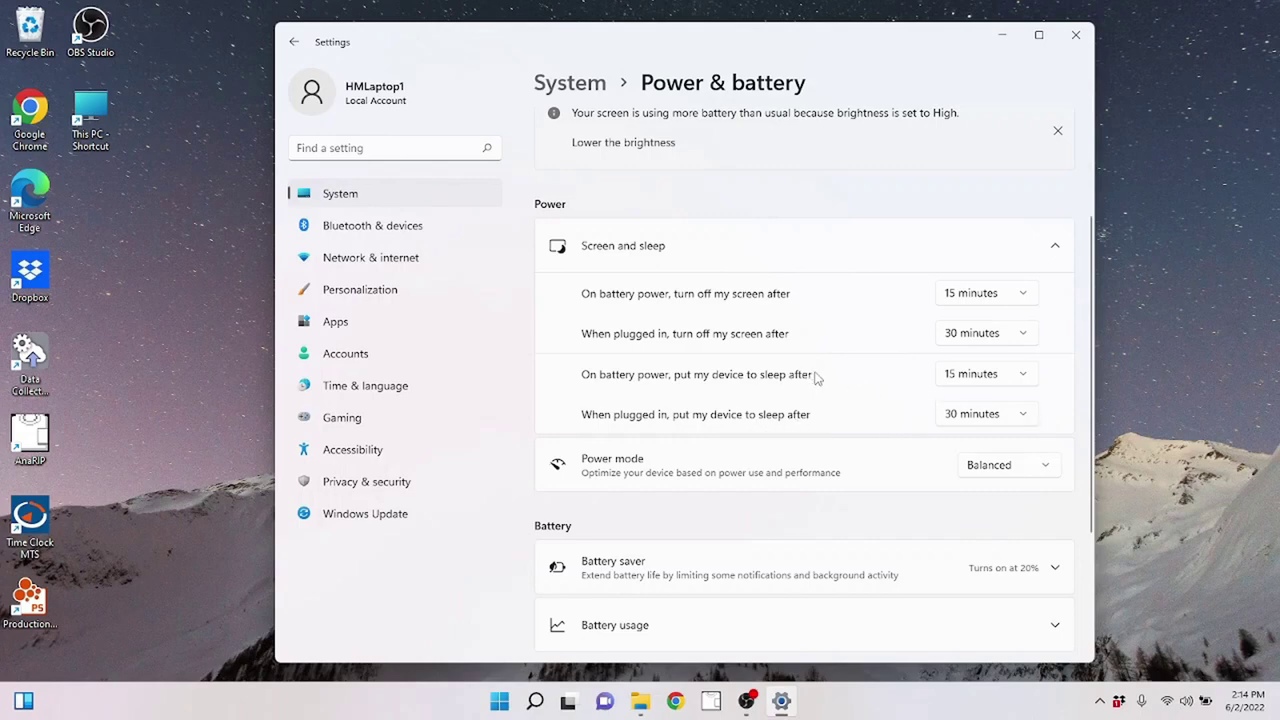
- Set the device's sleep timeout to Never both on battery power and when plugged in
{"action": "left_click", "coordinate": [968, 373]}
{"action": "scroll", "coordinate": [990, 370], "scroll_direction": "down", "scroll_amount": 3}
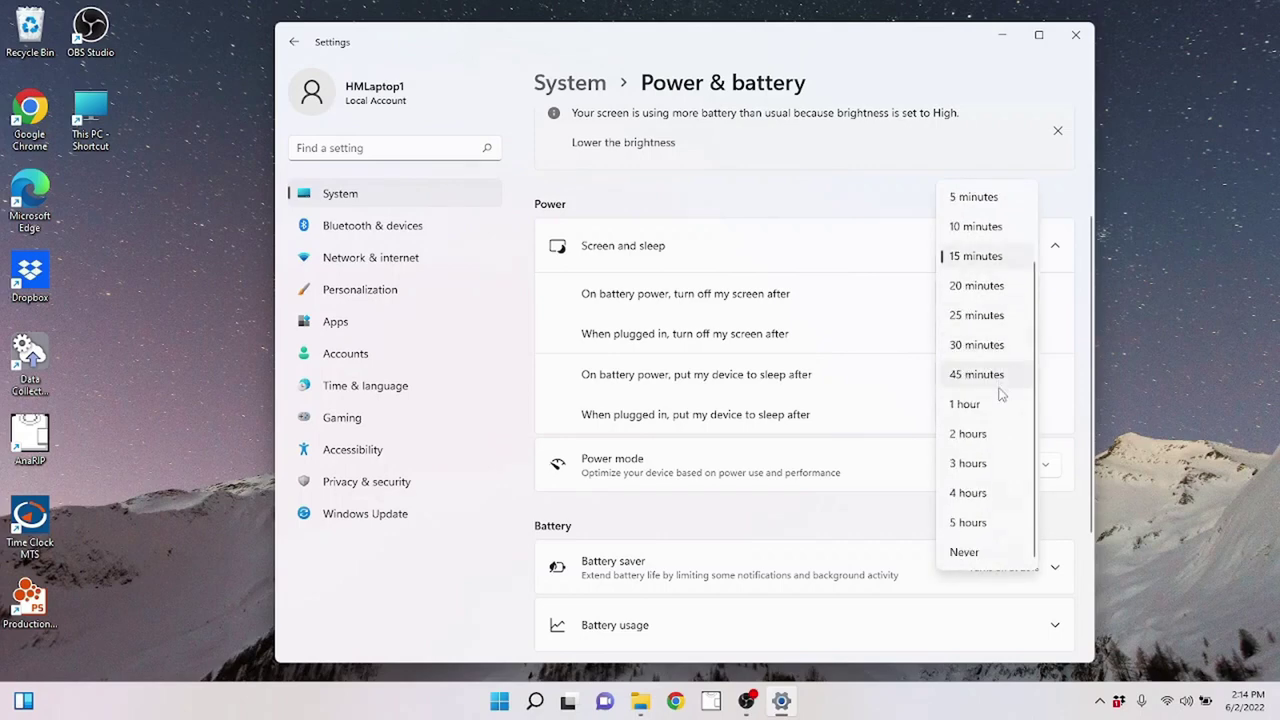
{"action": "left_click", "coordinate": [986, 551]}
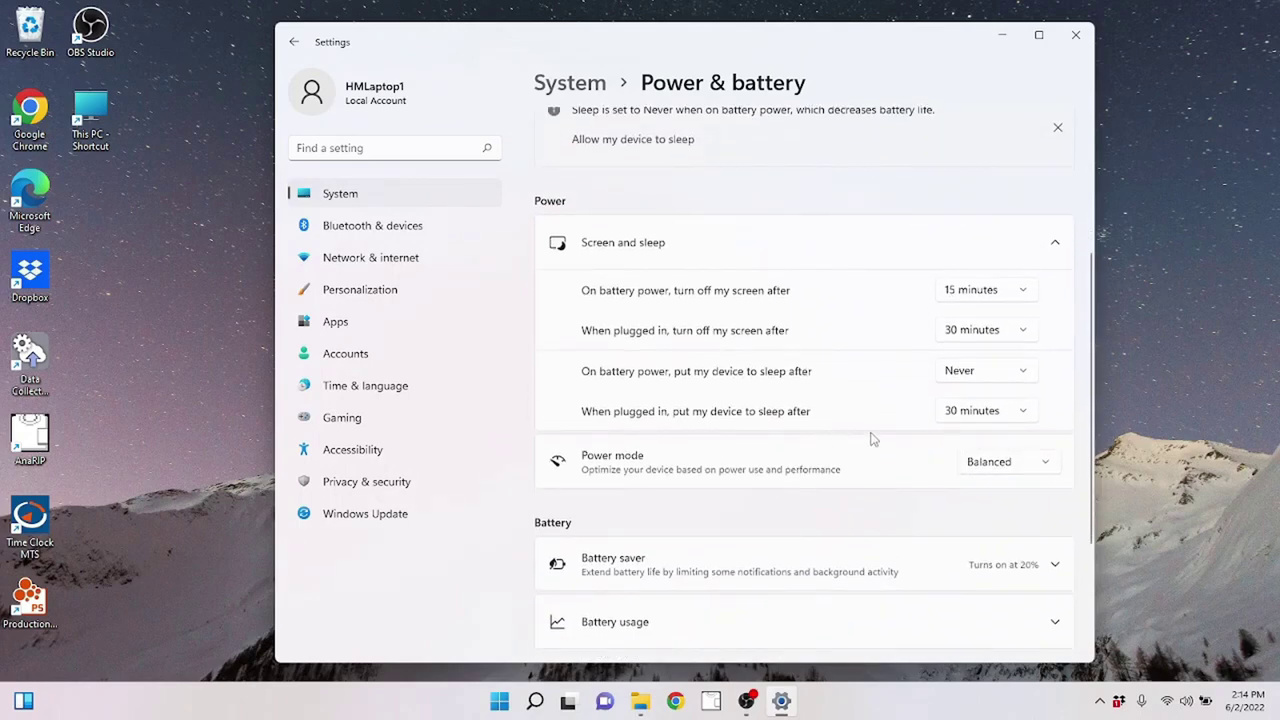
{"action": "left_click", "coordinate": [965, 411]}
{"action": "scroll", "coordinate": [990, 520], "scroll_direction": "down", "scroll_amount": 1}
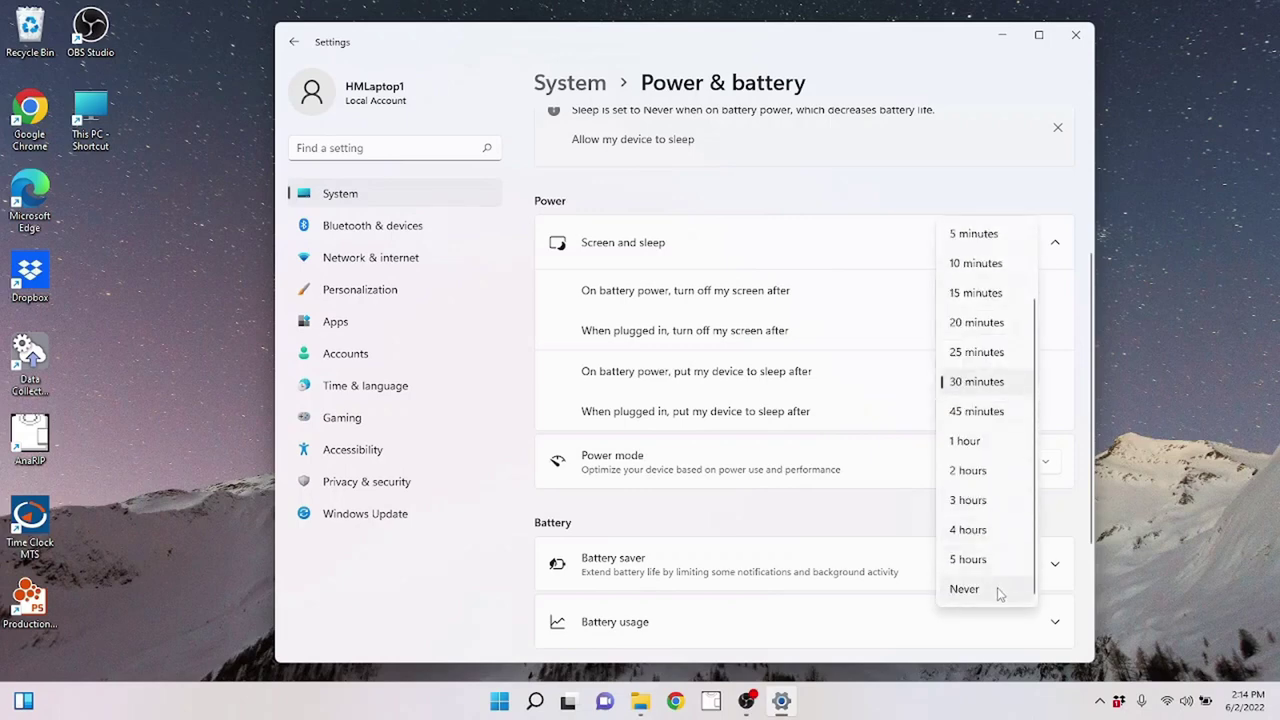
{"action": "left_click", "coordinate": [999, 594]}
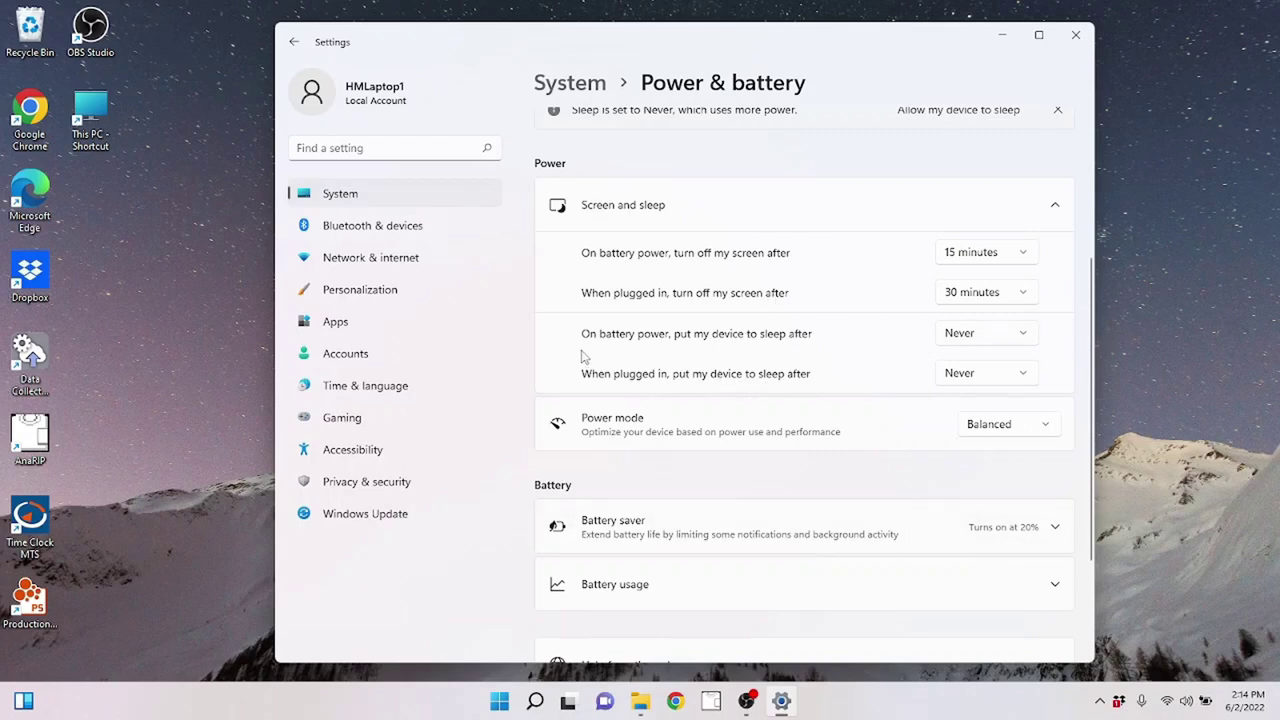
{"action": "scroll", "coordinate": [820, 420], "scroll_direction": "down", "scroll_amount": 1}
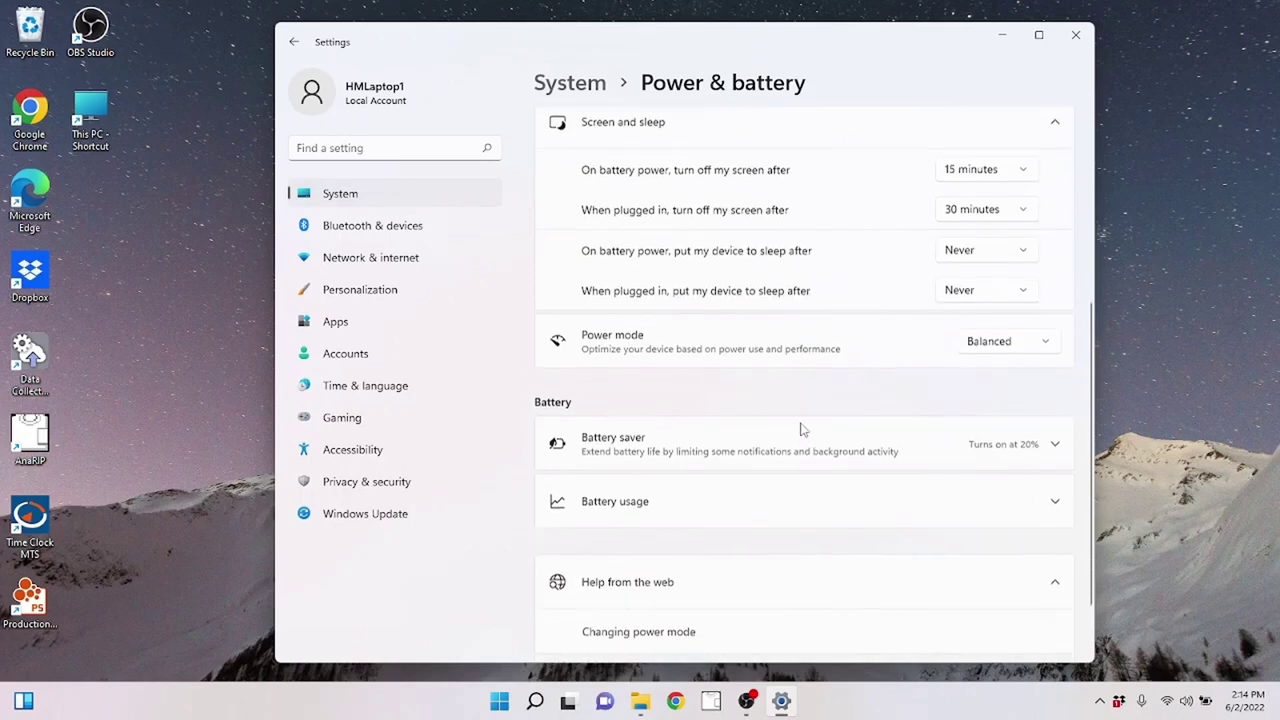
{"action": "scroll", "coordinate": [720, 380], "scroll_direction": "down", "scroll_amount": 1}
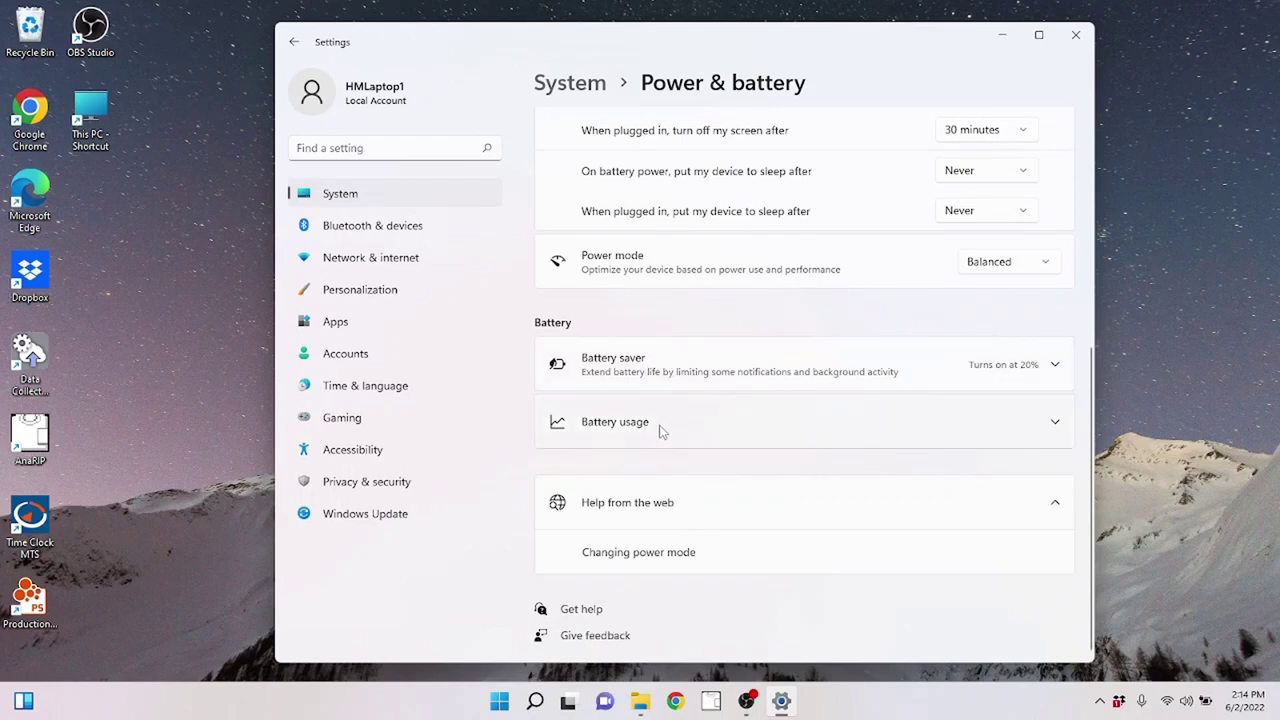
{"action": "scroll", "coordinate": [785, 425], "scroll_direction": "up", "scroll_amount": 5}
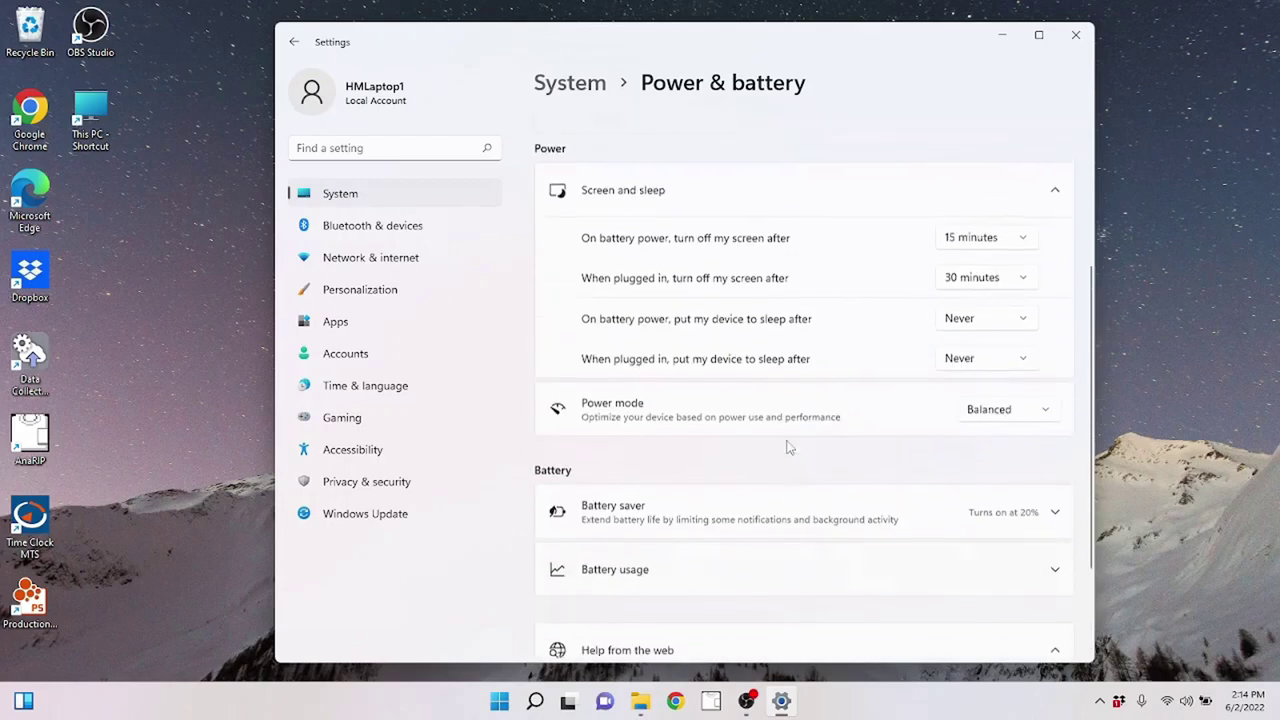
{"action": "scroll", "coordinate": [805, 450], "scroll_direction": "down", "scroll_amount": 4}
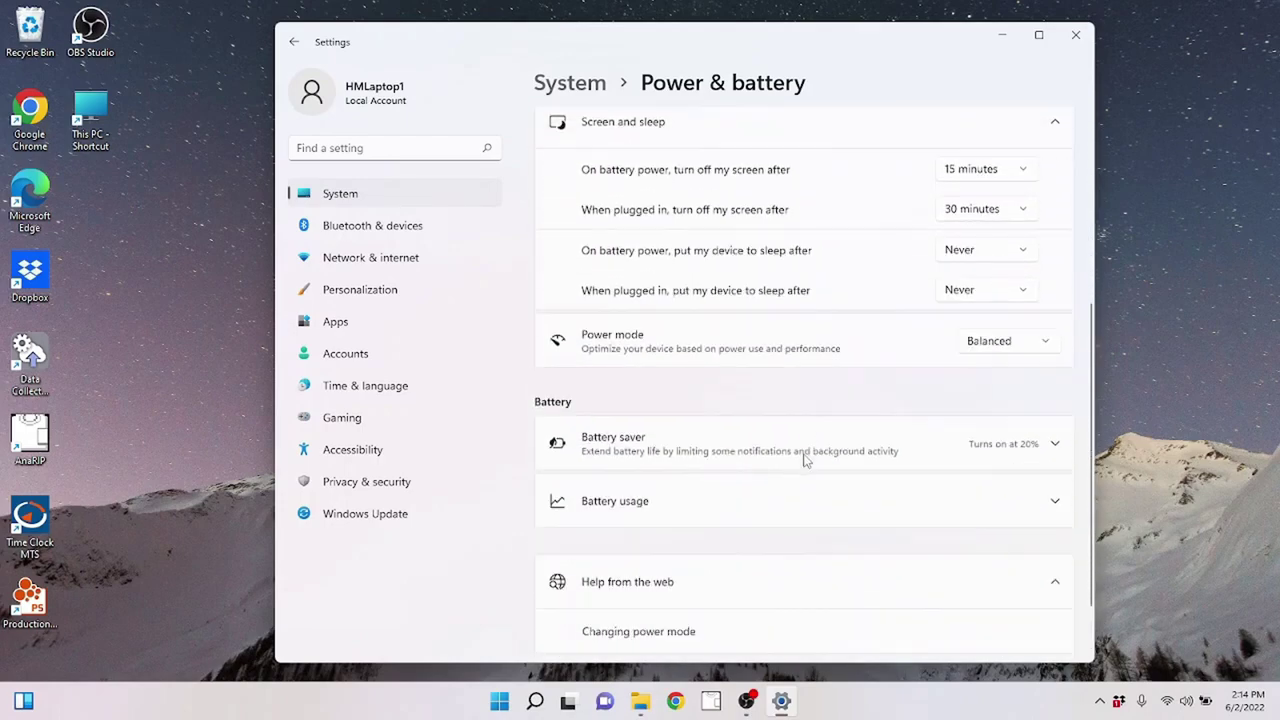
{"action": "scroll", "coordinate": [805, 450], "scroll_direction": "up", "scroll_amount": 4}
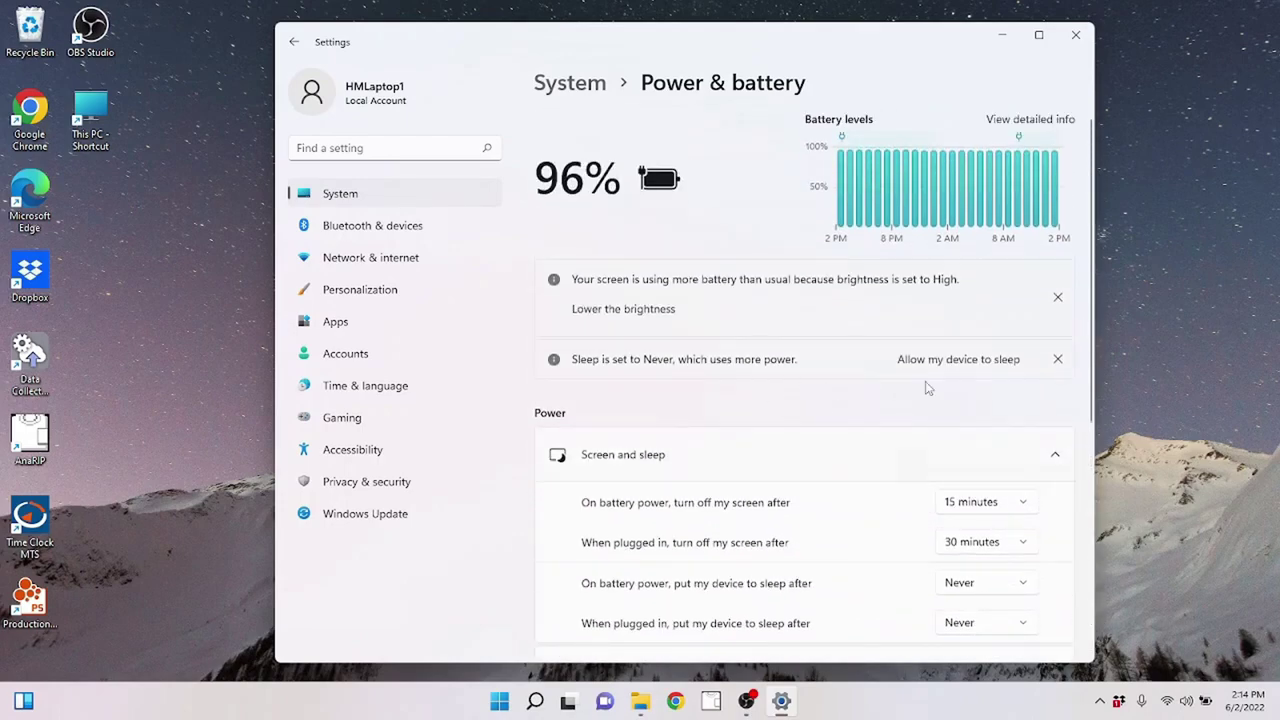
{"action": "scroll", "coordinate": [740, 466], "scroll_direction": "down", "scroll_amount": 2}
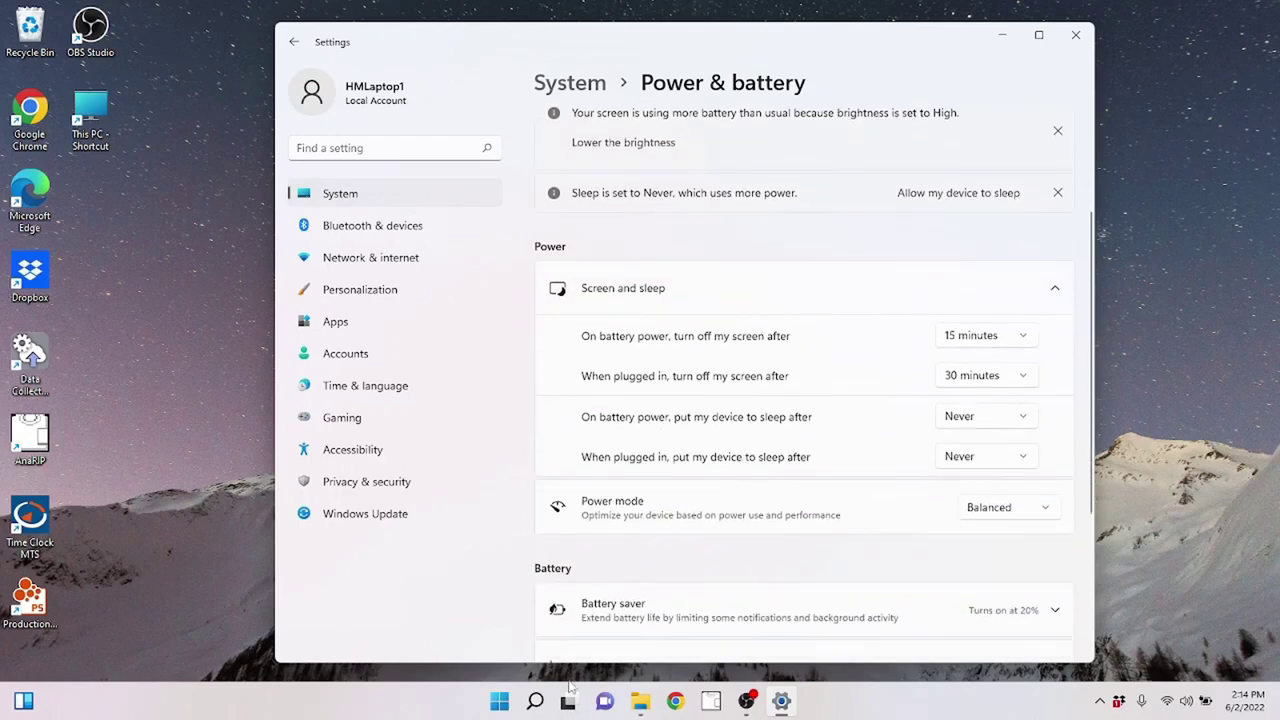
- Search Windows for "control panel", open Control Panel, and go to Power Options under System and Security
{"action": "left_click", "coordinate": [535, 701]}
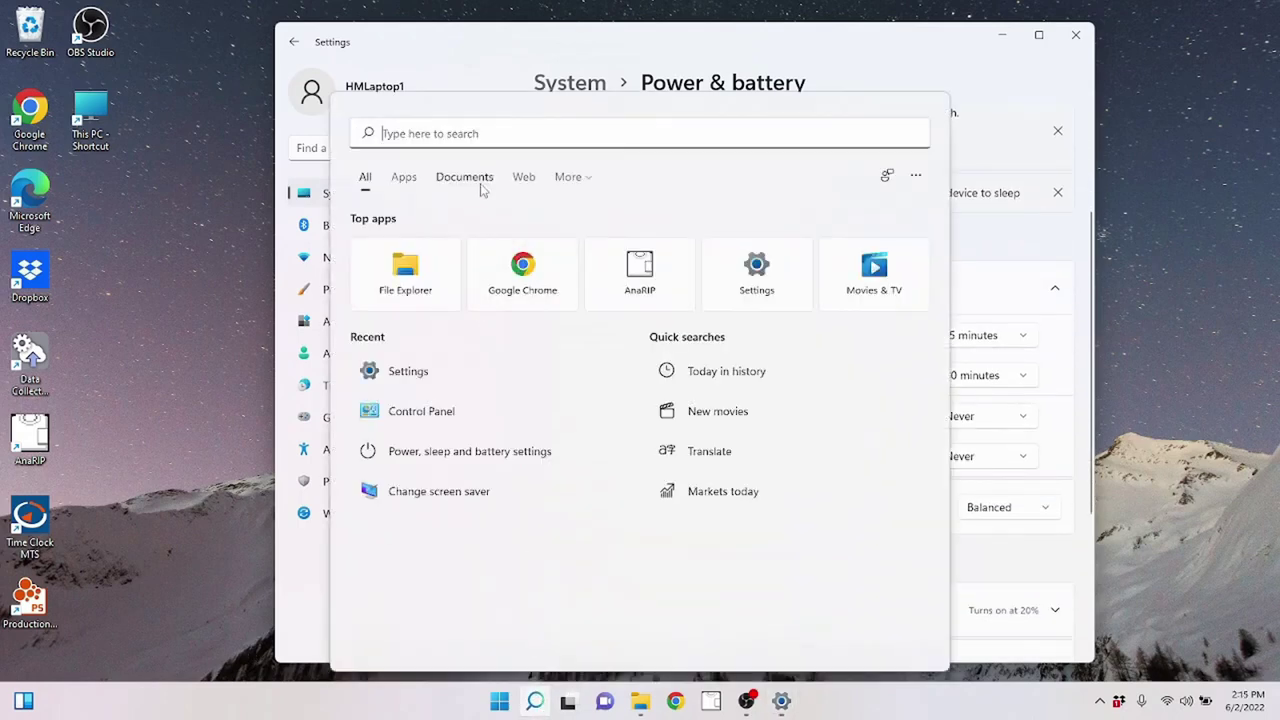
{"action": "type", "text": "con"}
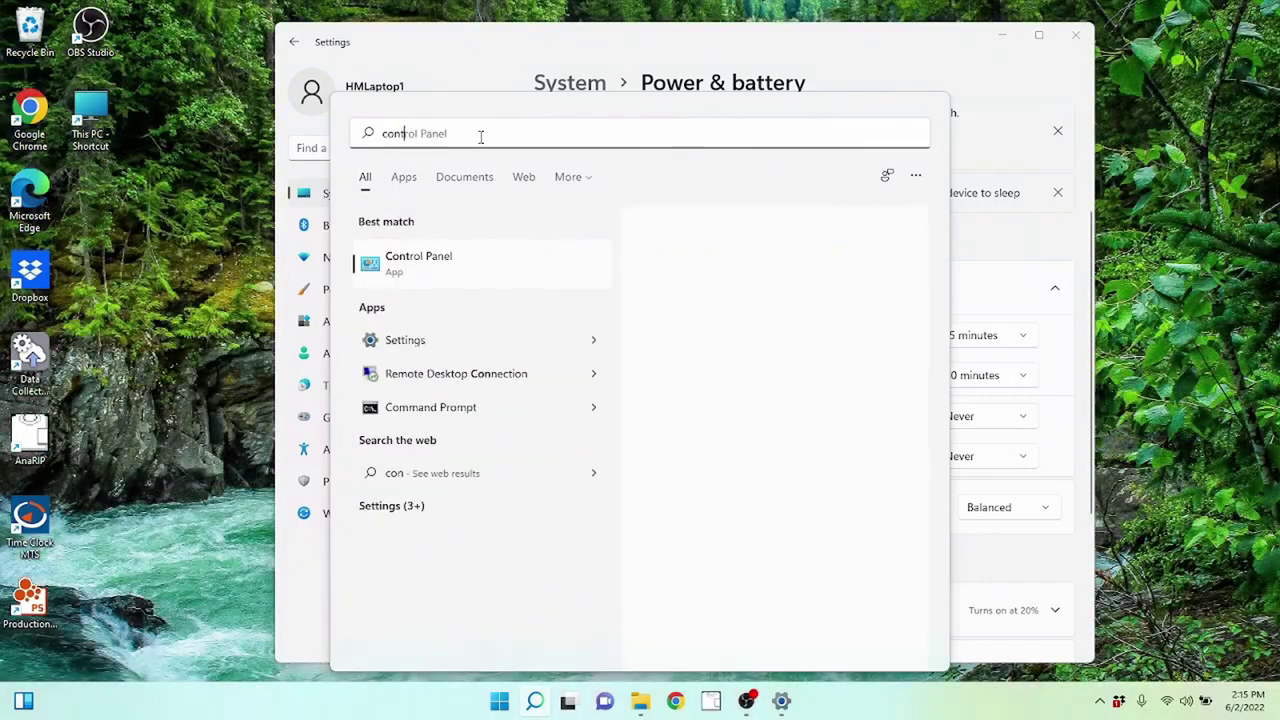
{"action": "type", "text": "trol panel"}
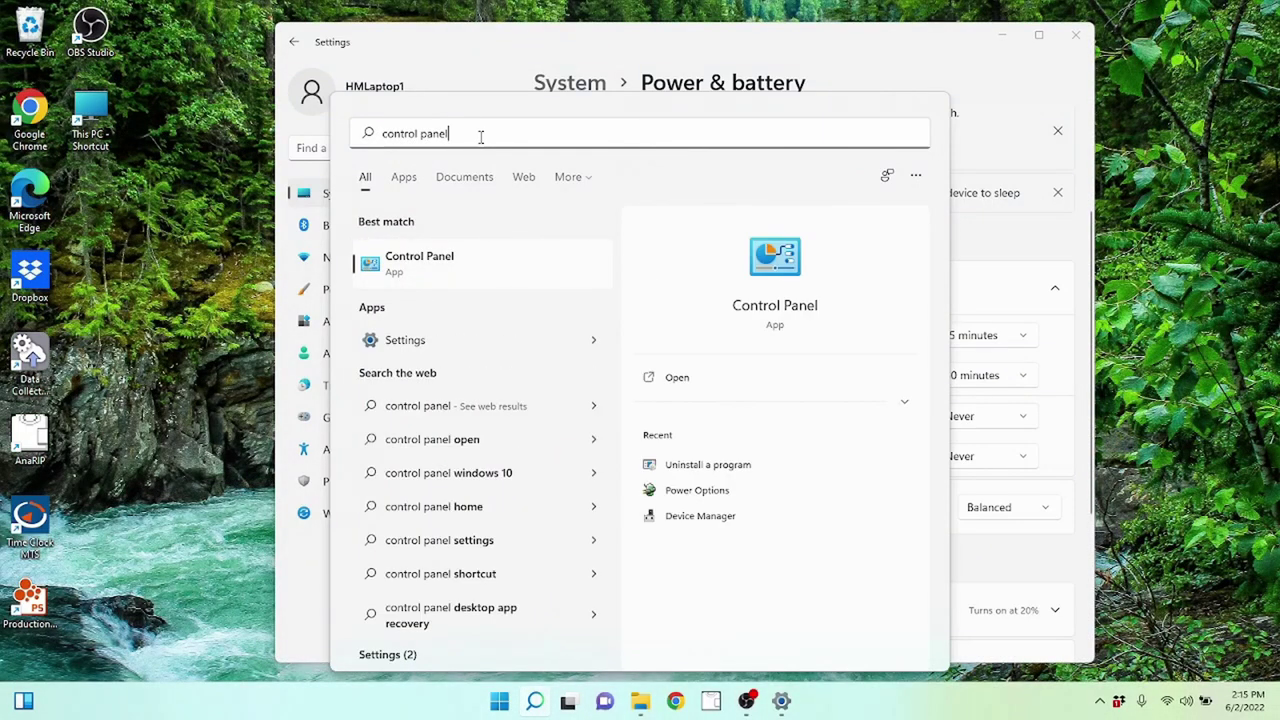
{"action": "left_click", "coordinate": [417, 264]}
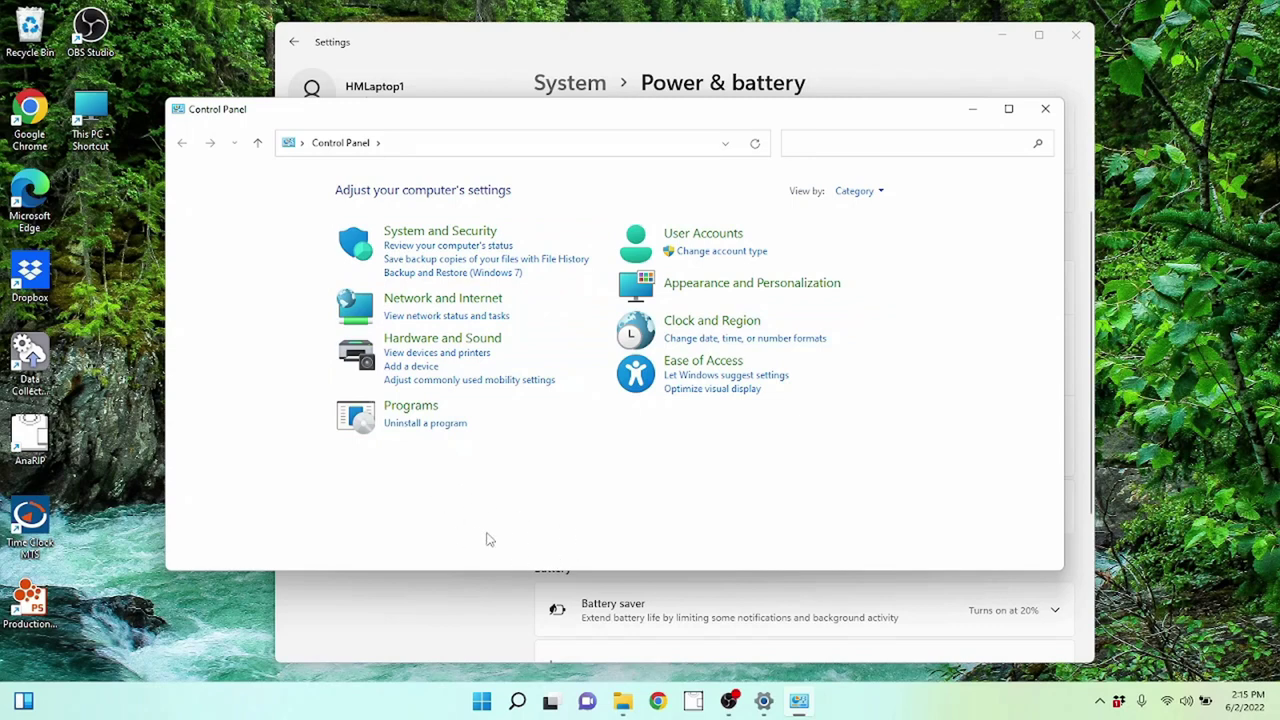
{"action": "left_click", "coordinate": [459, 236]}
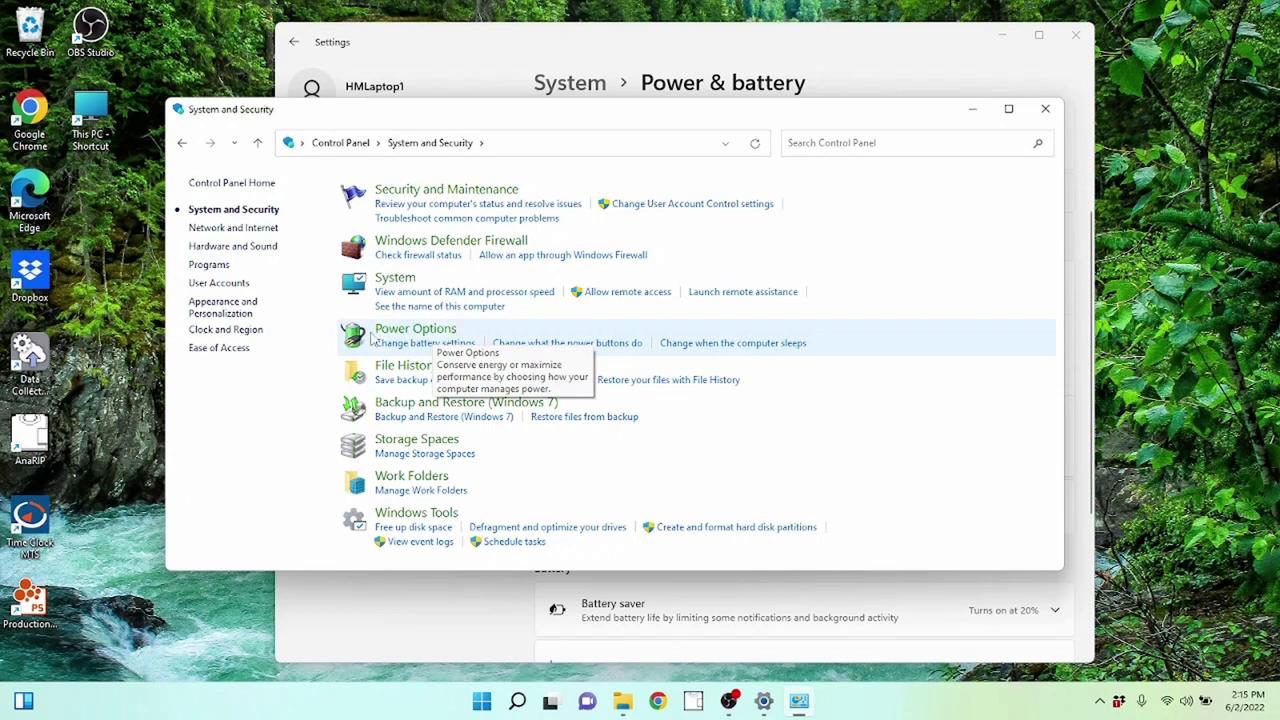
{"action": "left_click", "coordinate": [420, 330]}
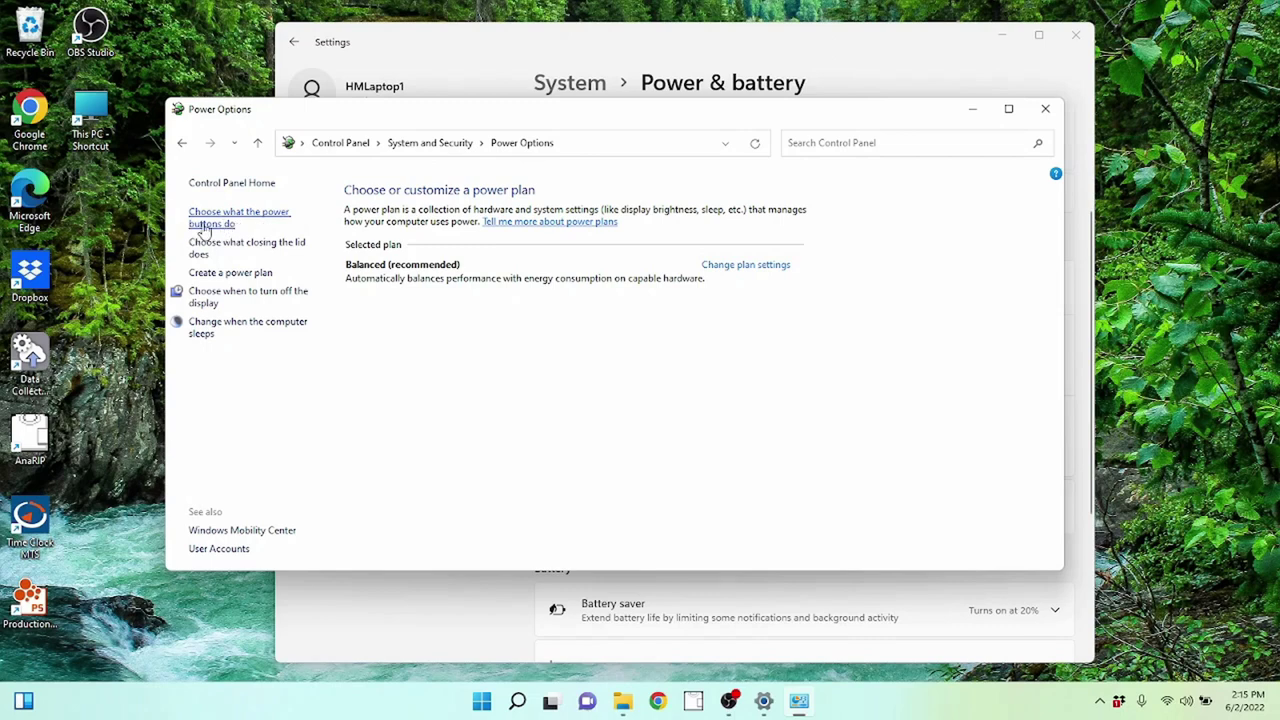
- Open the settings for what the power buttons do and view the on-battery power button actions
{"action": "left_click", "coordinate": [224, 230]}
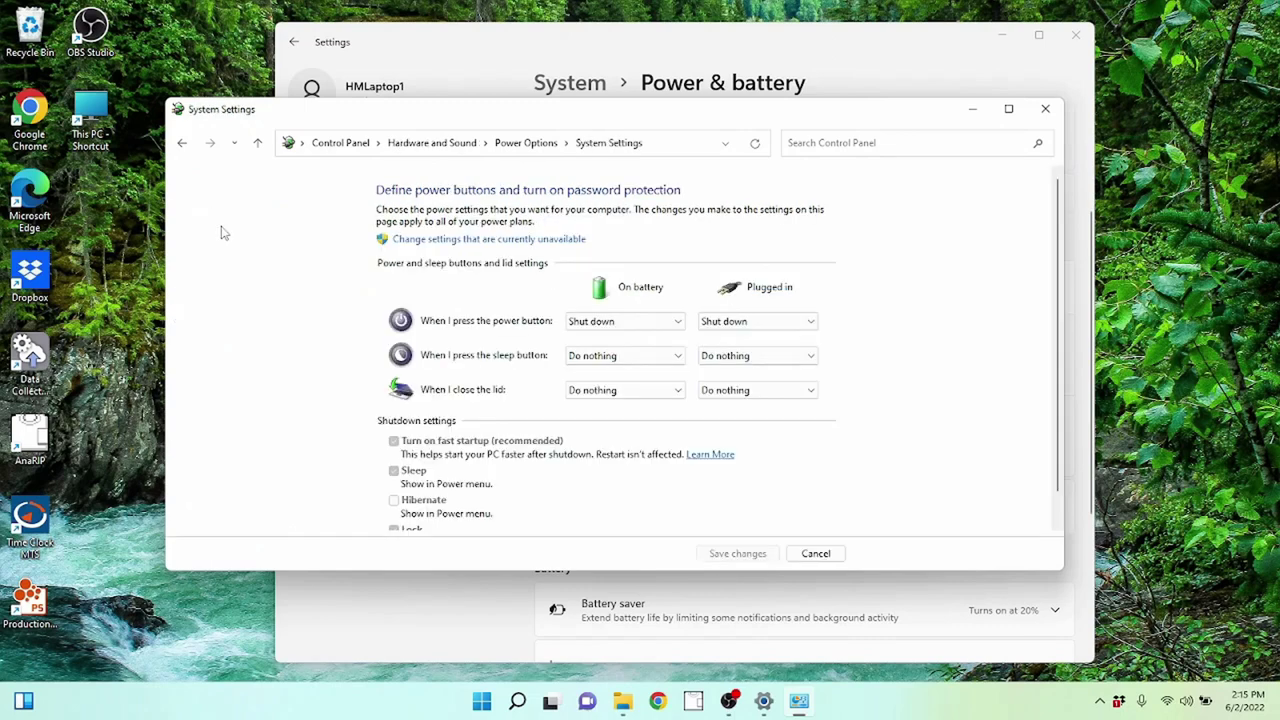
{"action": "left_click", "coordinate": [631, 325]}
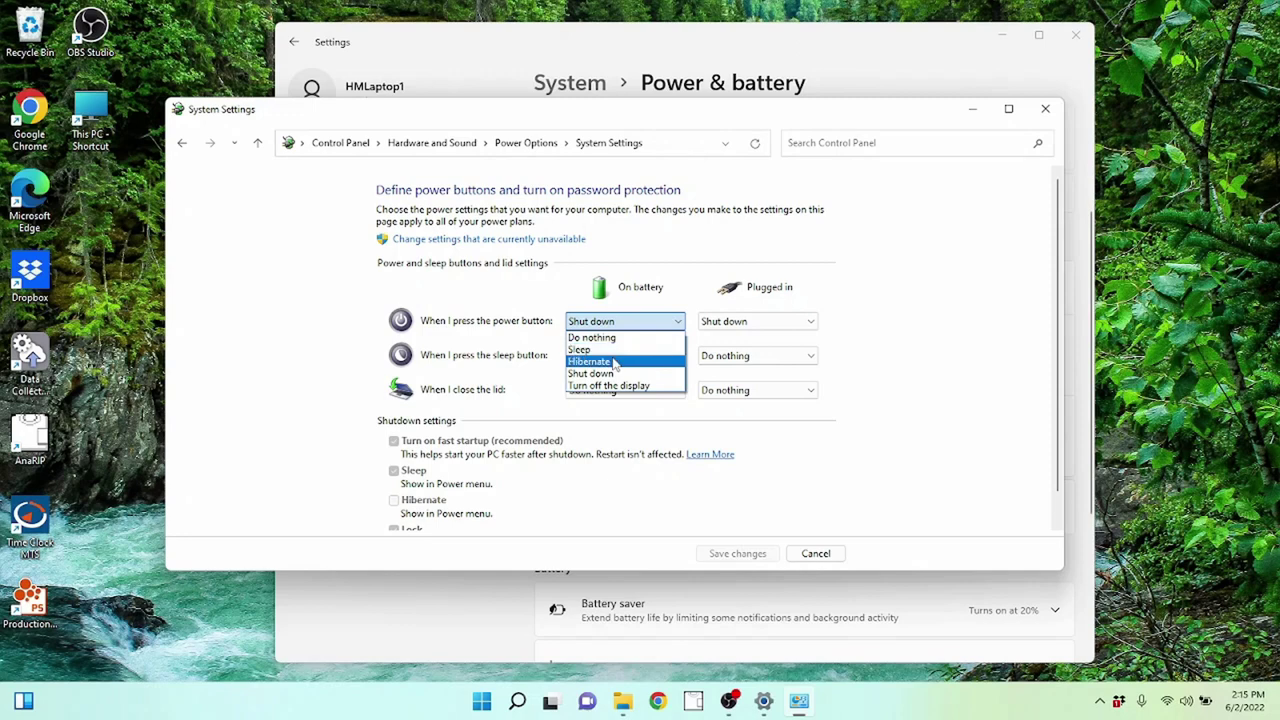
{"action": "left_click", "coordinate": [457, 293]}
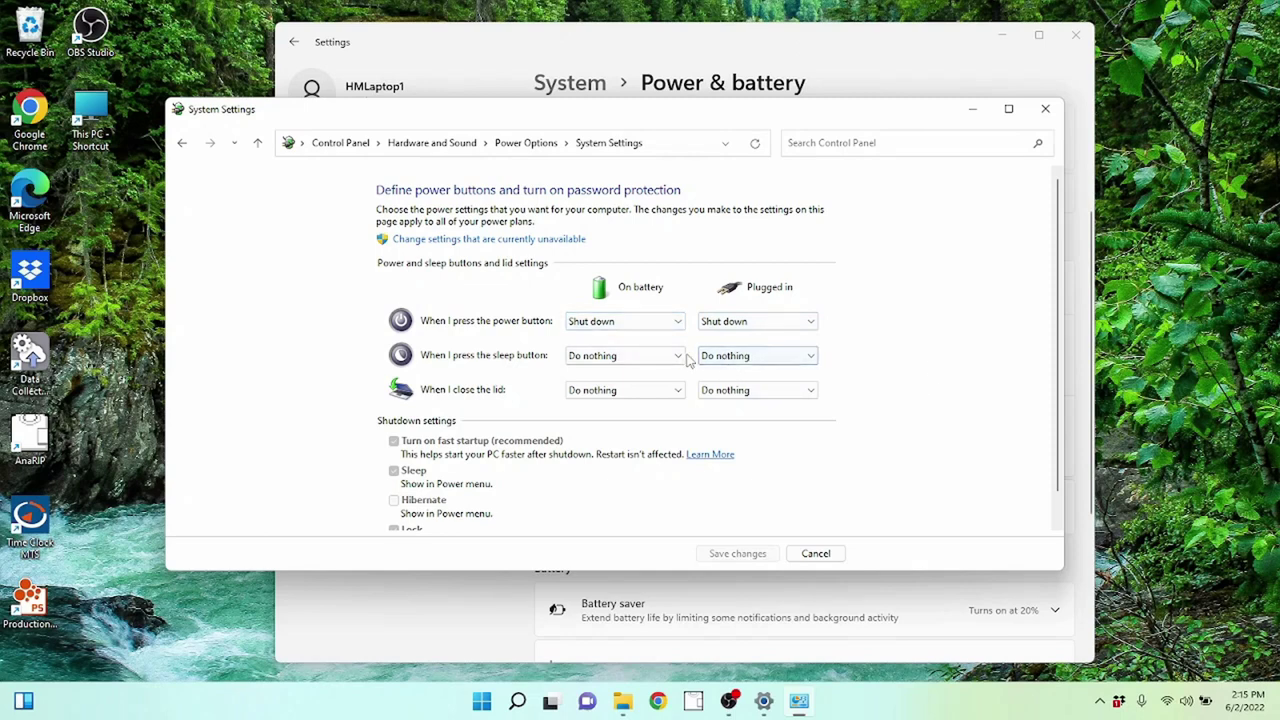
- Set the on-battery sleep button action to Sleep, keep Do nothing for closing the lid, and return to Power Options without saving
{"action": "left_click", "coordinate": [612, 360]}
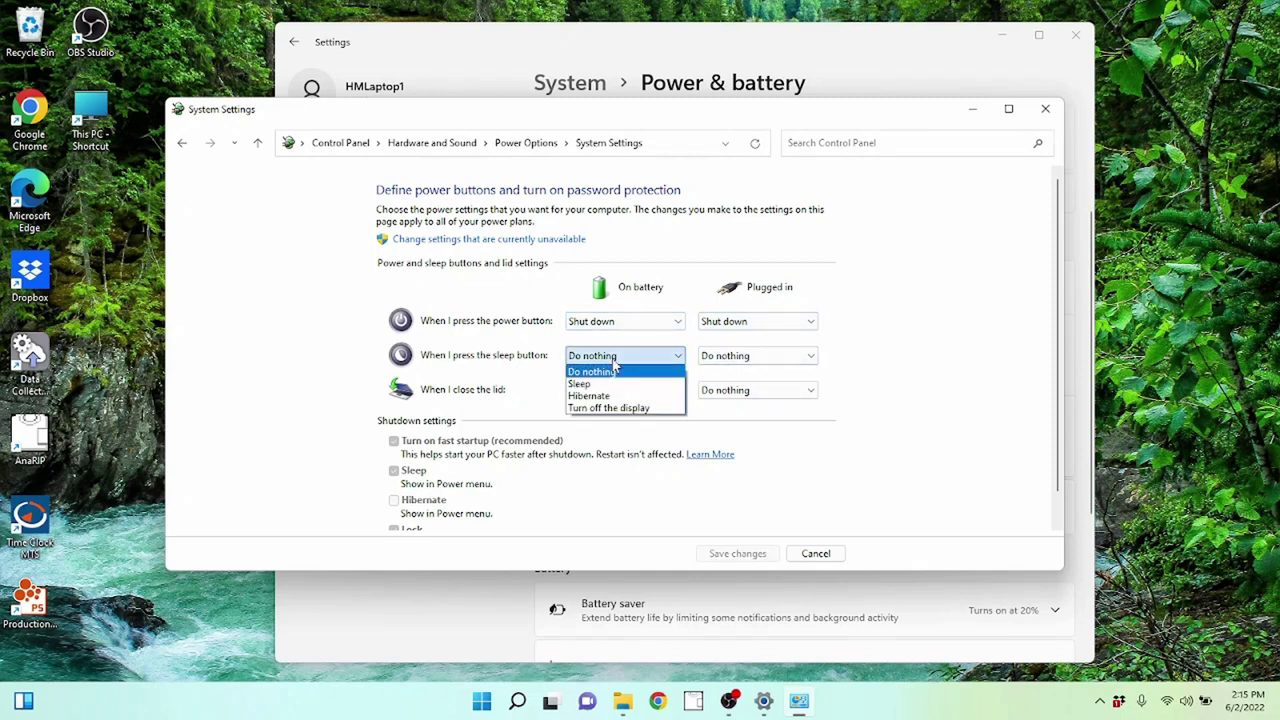
{"action": "left_click", "coordinate": [889, 347]}
{"action": "key", "text": "Down"}
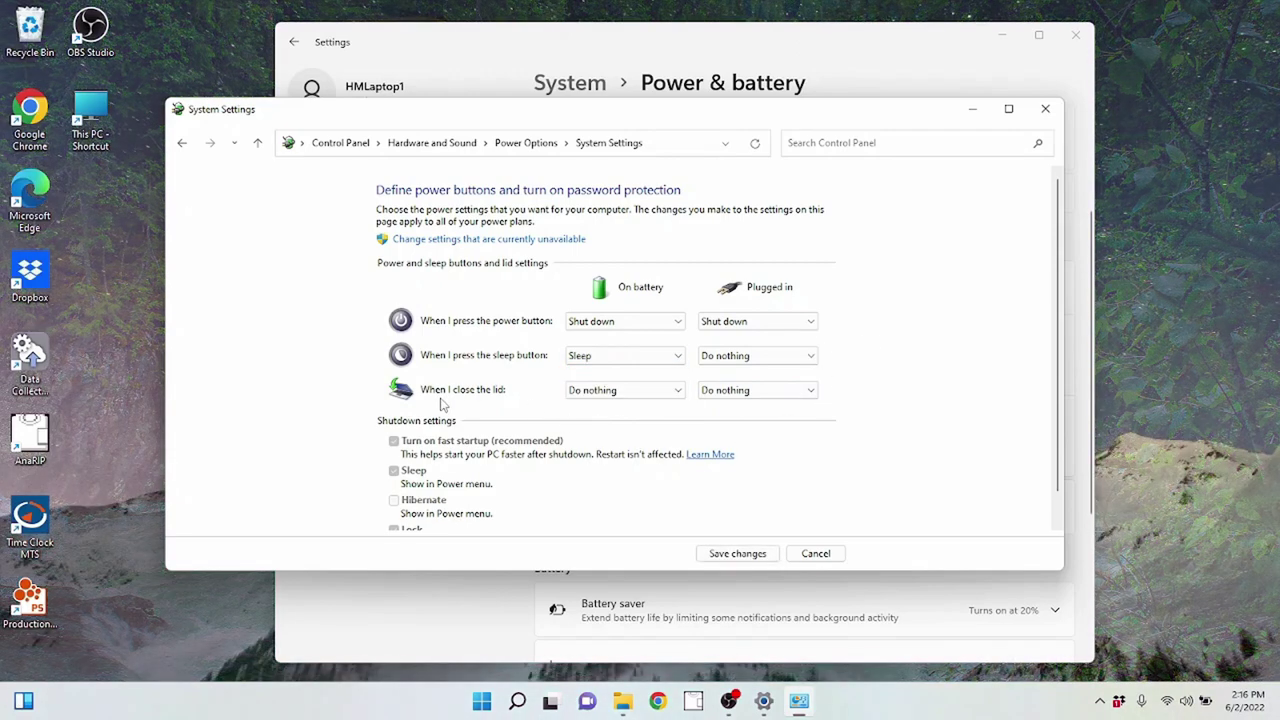
{"action": "left_click", "coordinate": [596, 397]}
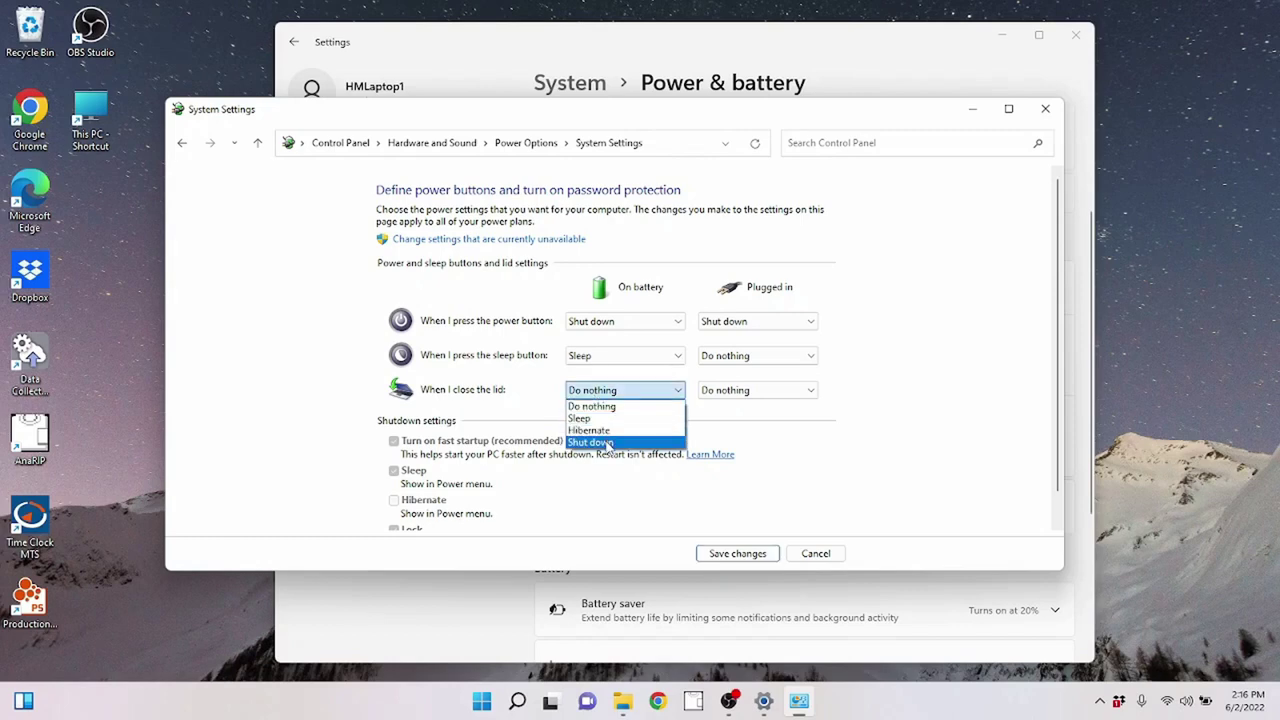
{"action": "left_click", "coordinate": [604, 408]}
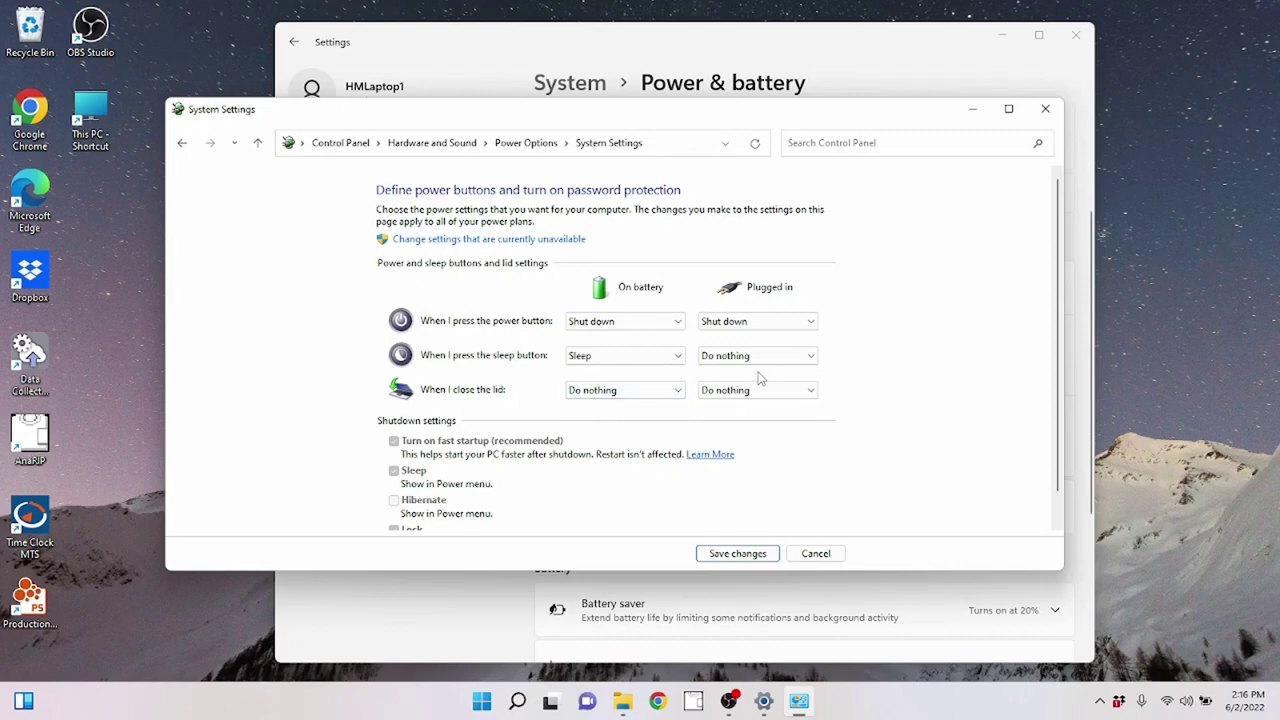
{"action": "key", "text": "Down"}
{"action": "key", "text": "Down"}
{"action": "left_click", "coordinate": [183, 145]}
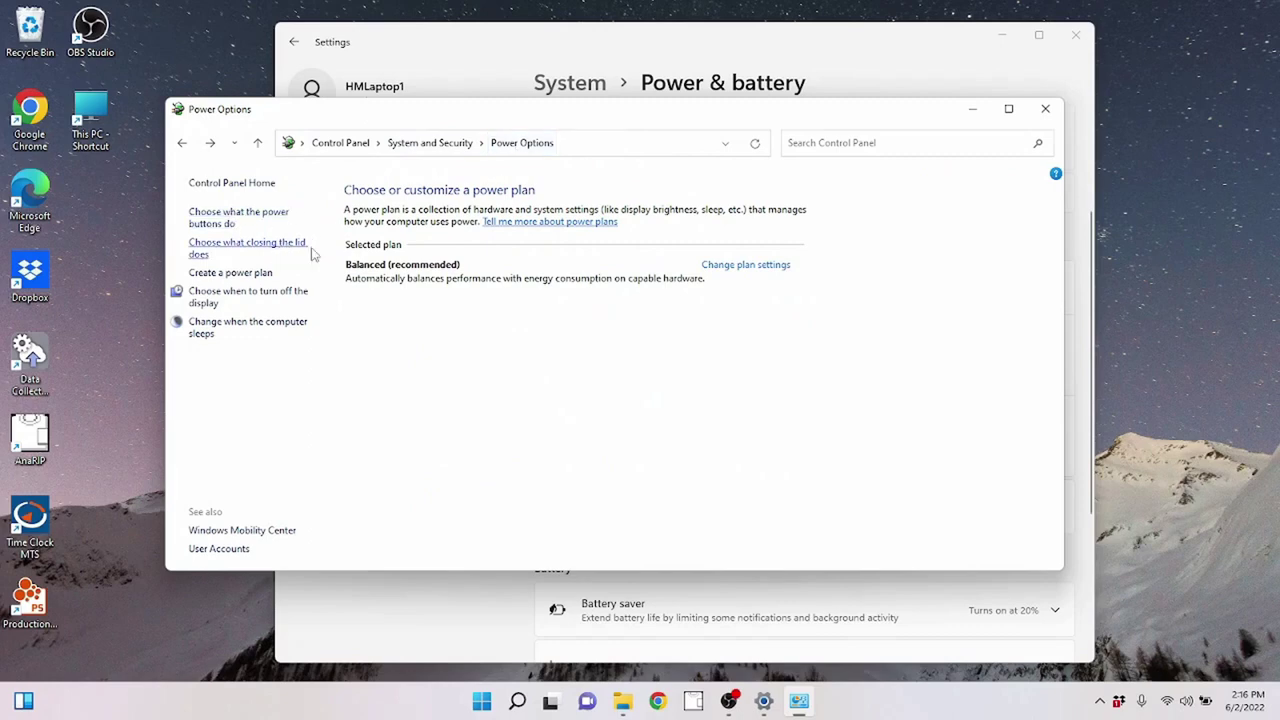
- Open the Balanced plan's settings, examine its advanced power settings, and cancel the advanced dialog
{"action": "left_click", "coordinate": [771, 265]}
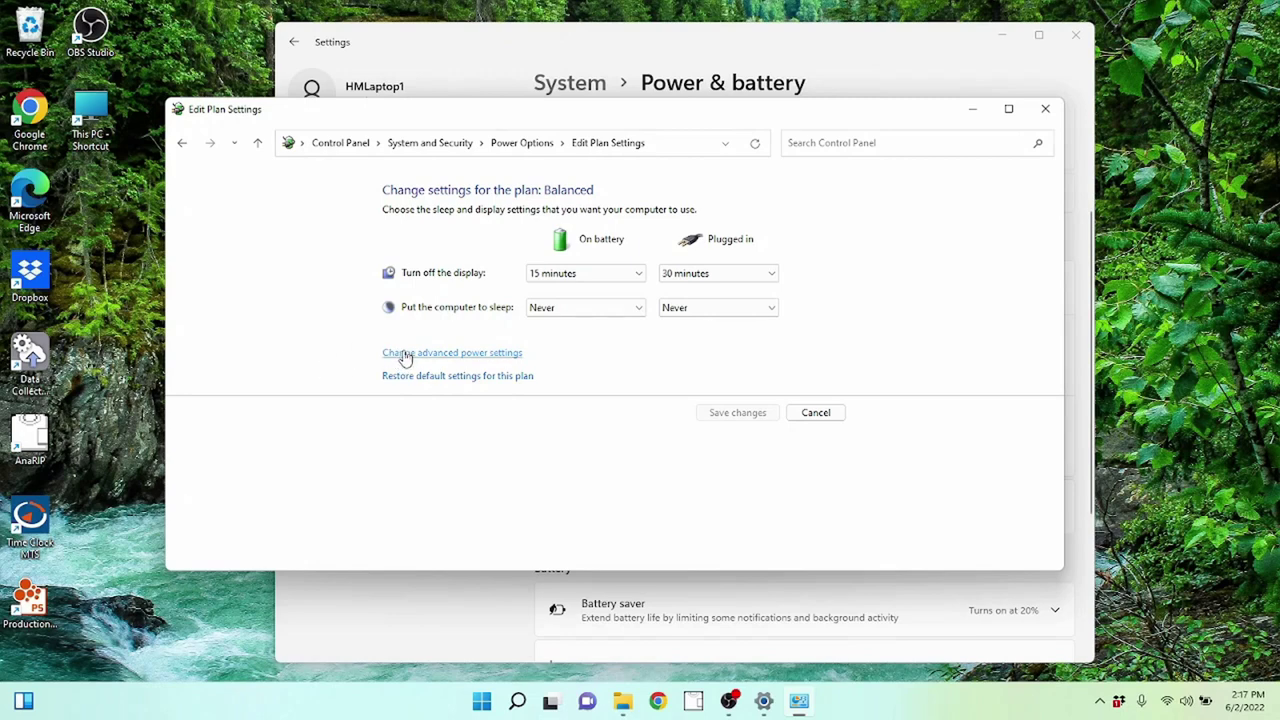
{"action": "left_click", "coordinate": [405, 357]}
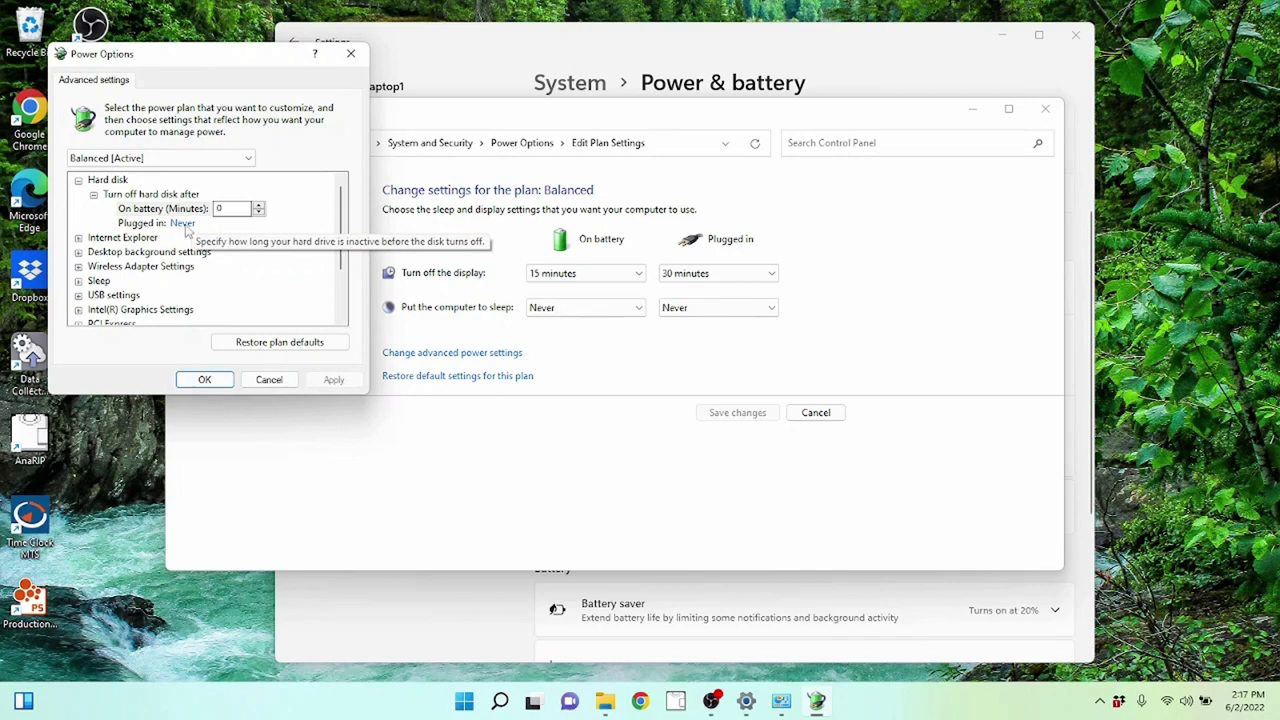
{"action": "left_click", "coordinate": [266, 384]}
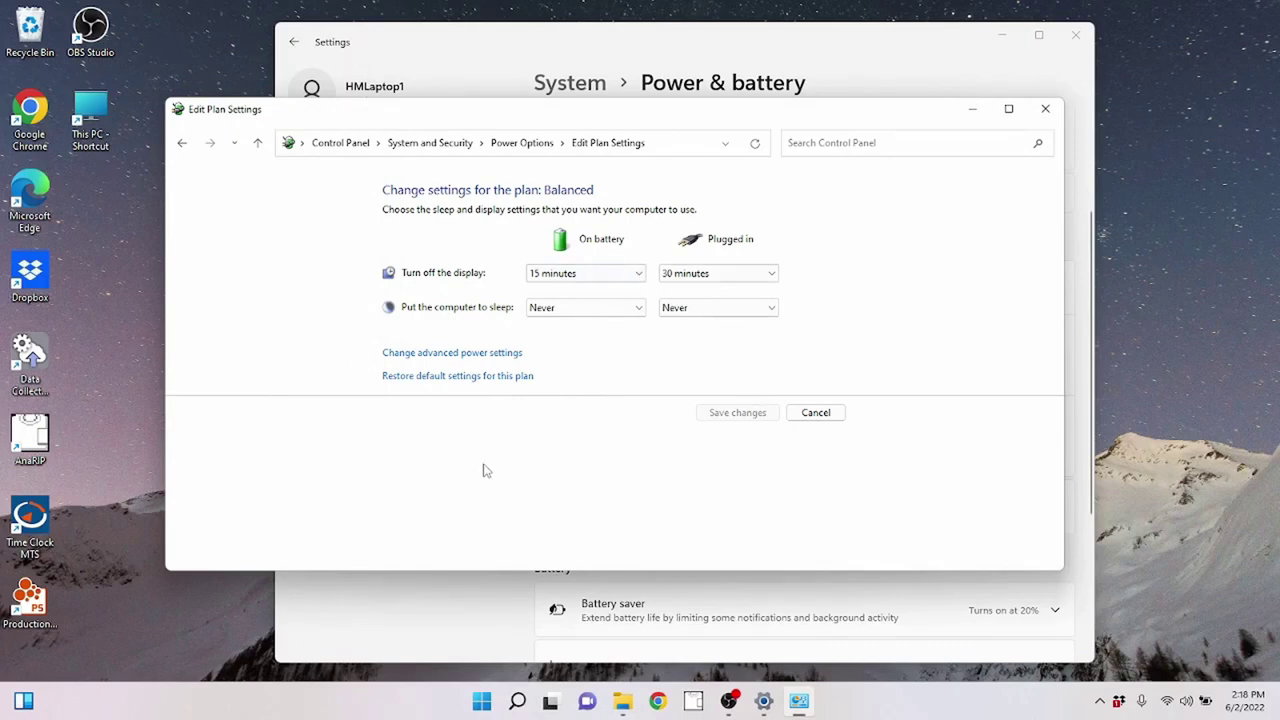
- Go back to System and Security, close Control Panel, and minimize the Settings window to show the desktop
{"action": "left_click", "coordinate": [182, 143]}
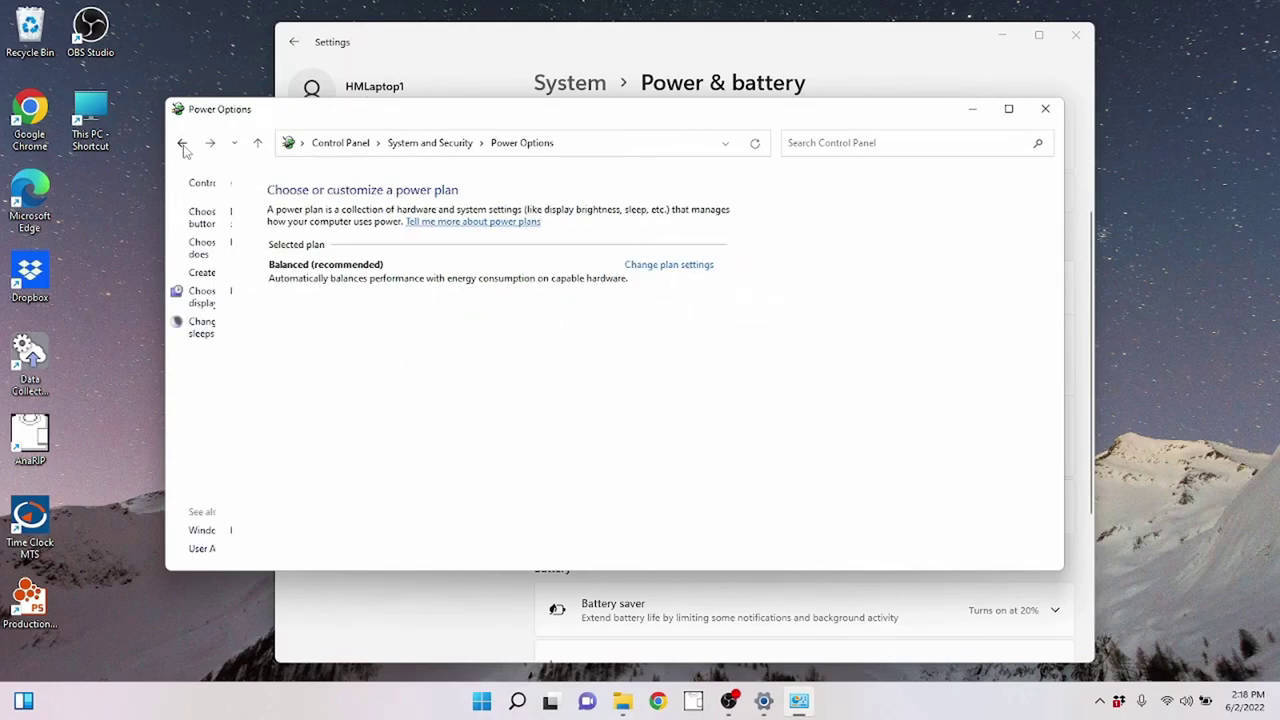
{"action": "left_click", "coordinate": [182, 143]}
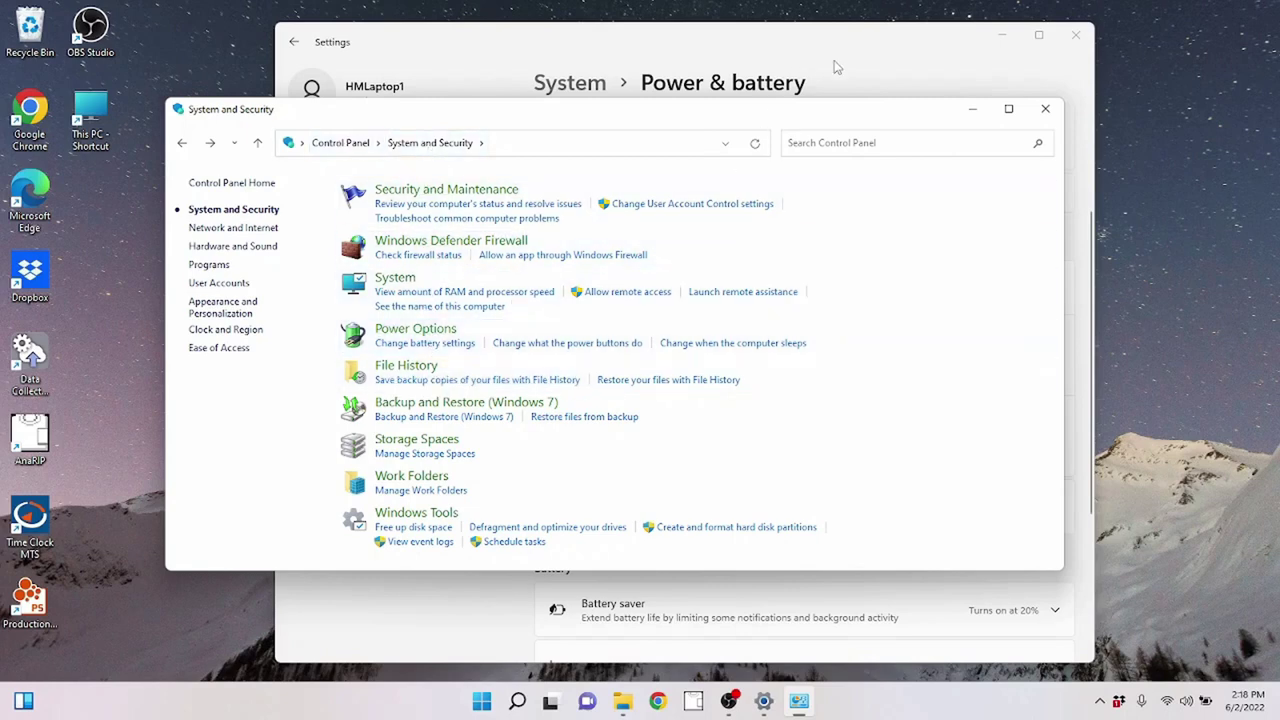
{"action": "left_click", "coordinate": [1045, 108]}
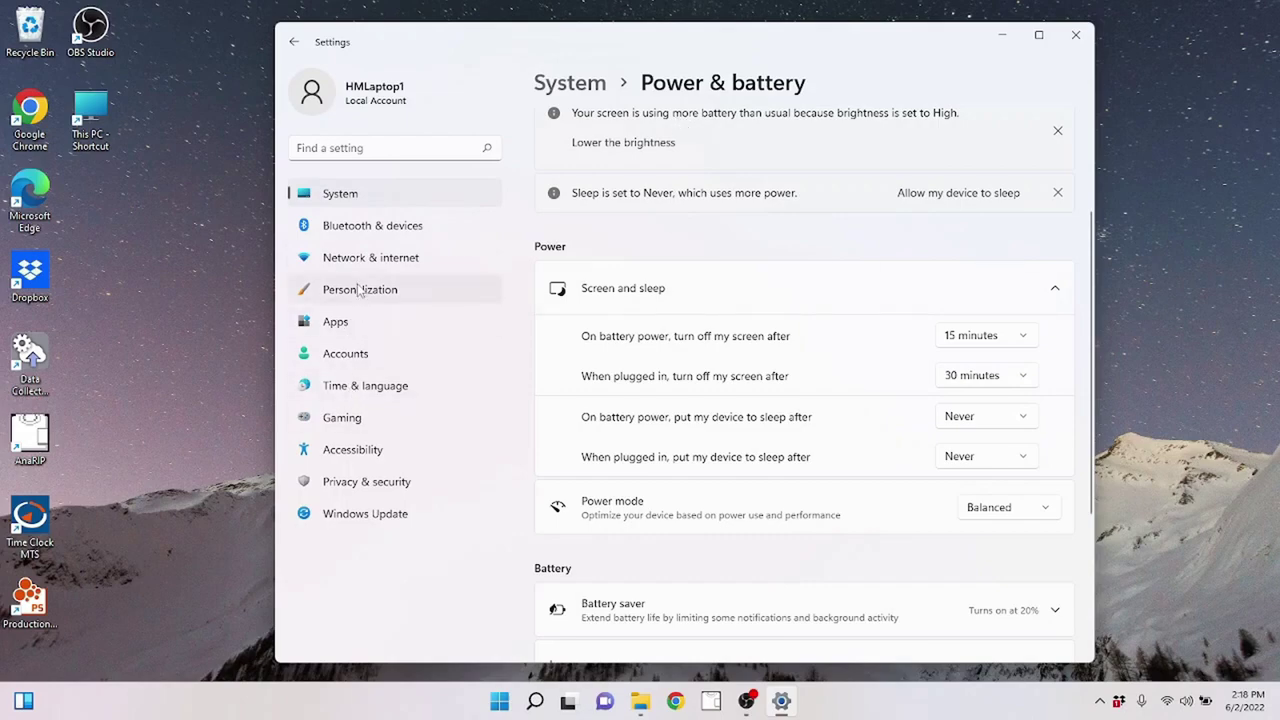
{"action": "left_click", "coordinate": [998, 35]}
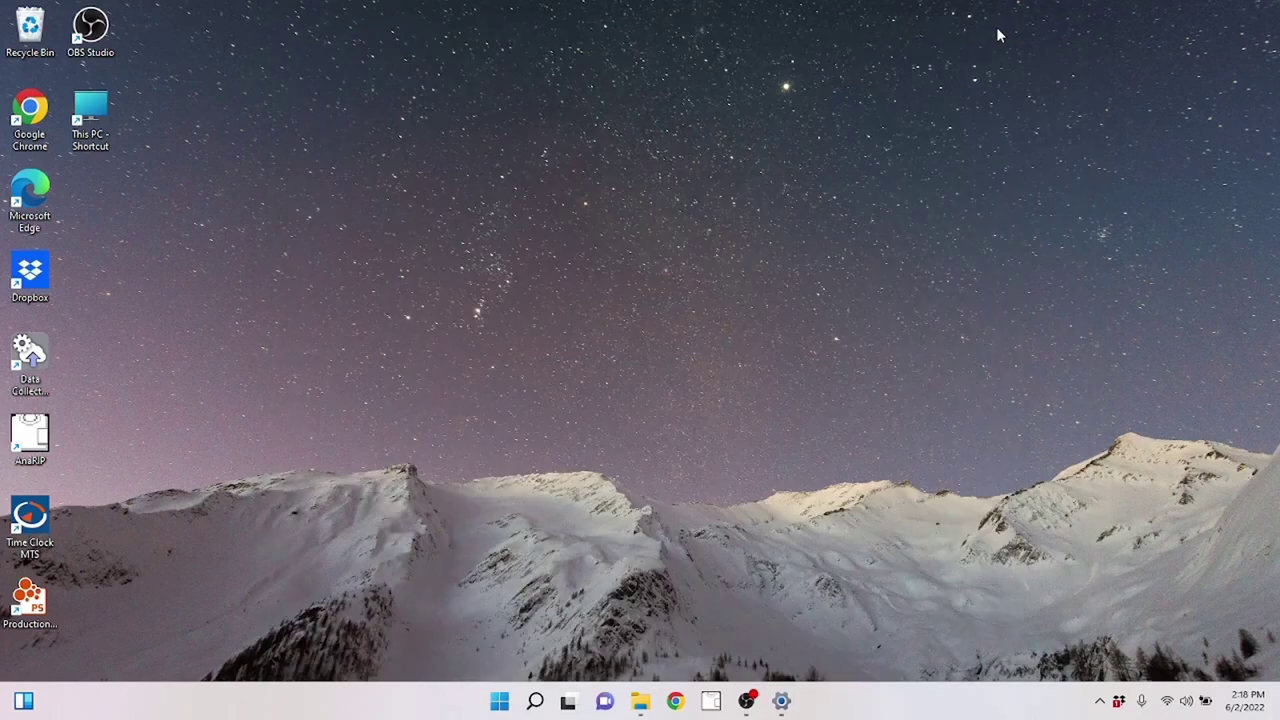